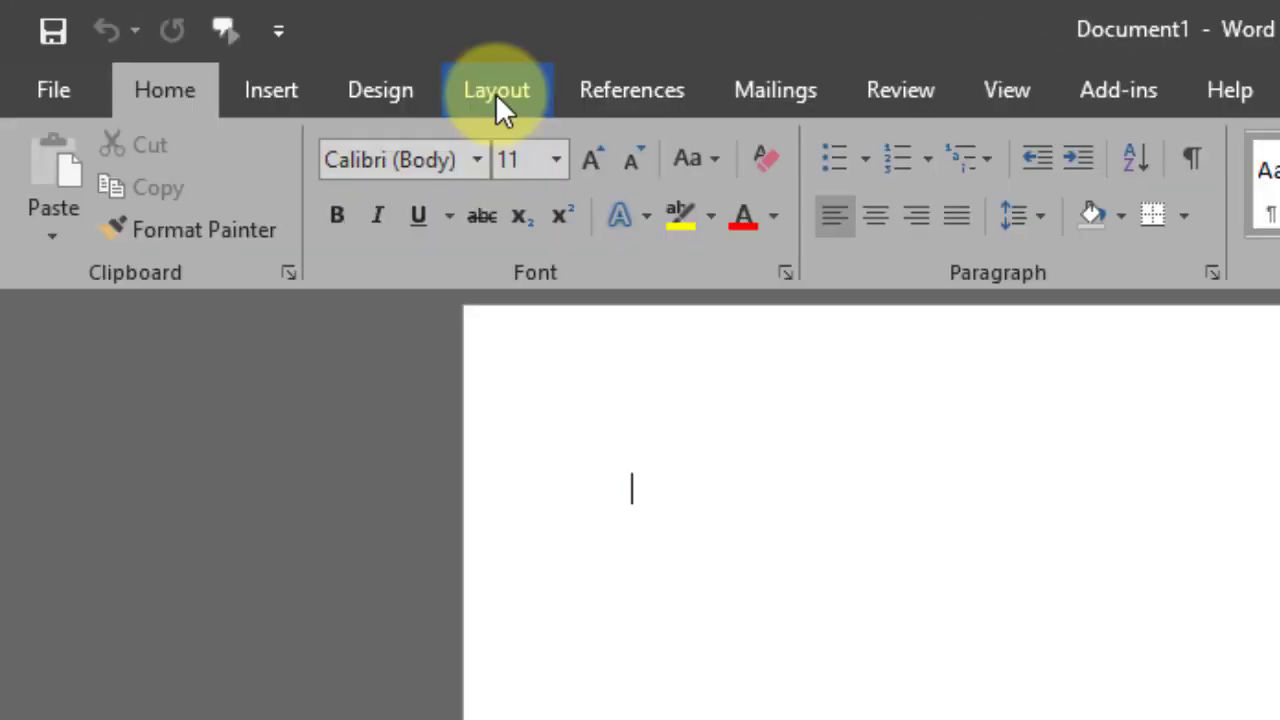
Switch to the Layout ribbon to reach the blank document's page settings
{"action": "left_click", "coordinate": [497, 95]}
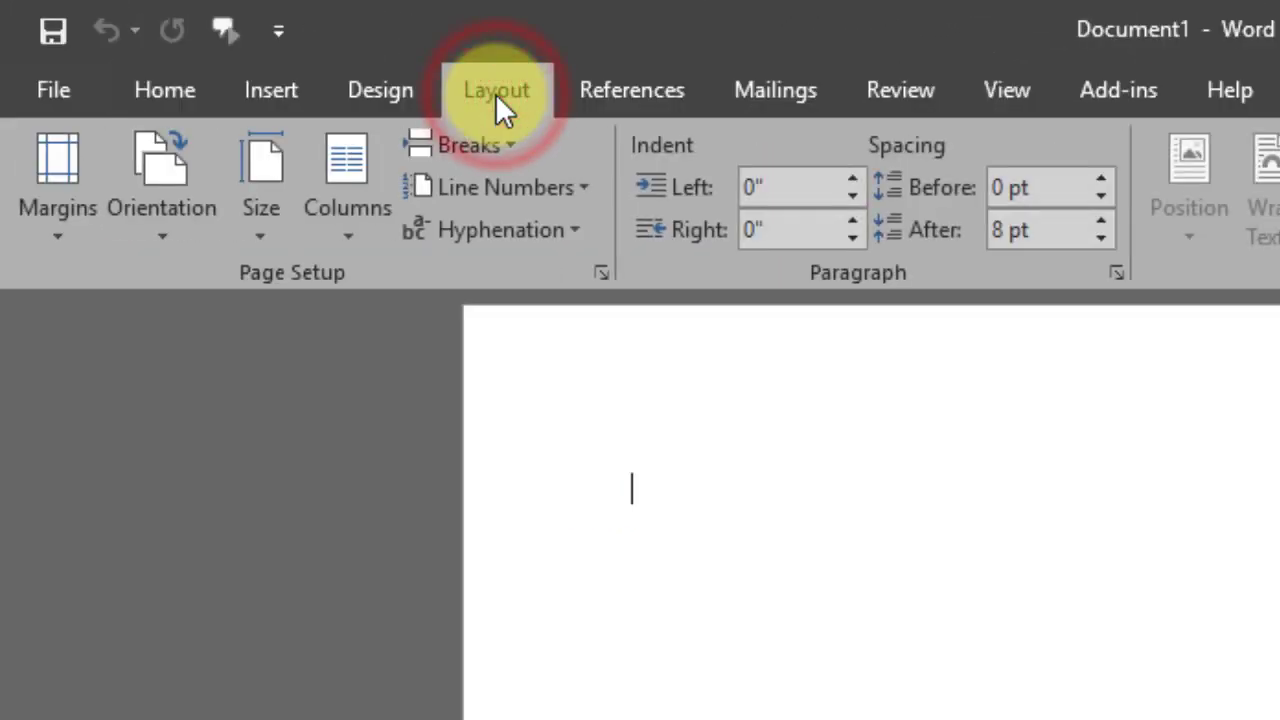
Set the top, bottom, left and right margins to 0 in Custom Margins
{"action": "left_click", "coordinate": [46, 228]}
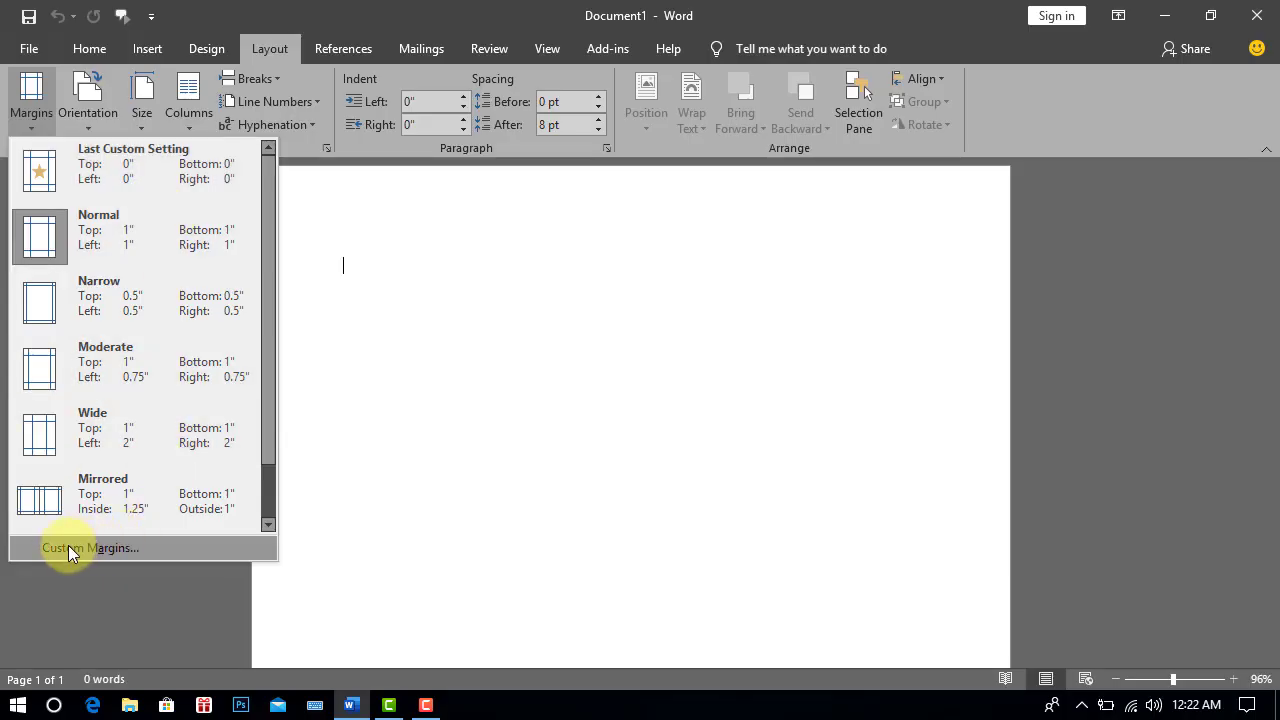
{"action": "left_click", "coordinate": [66, 548]}
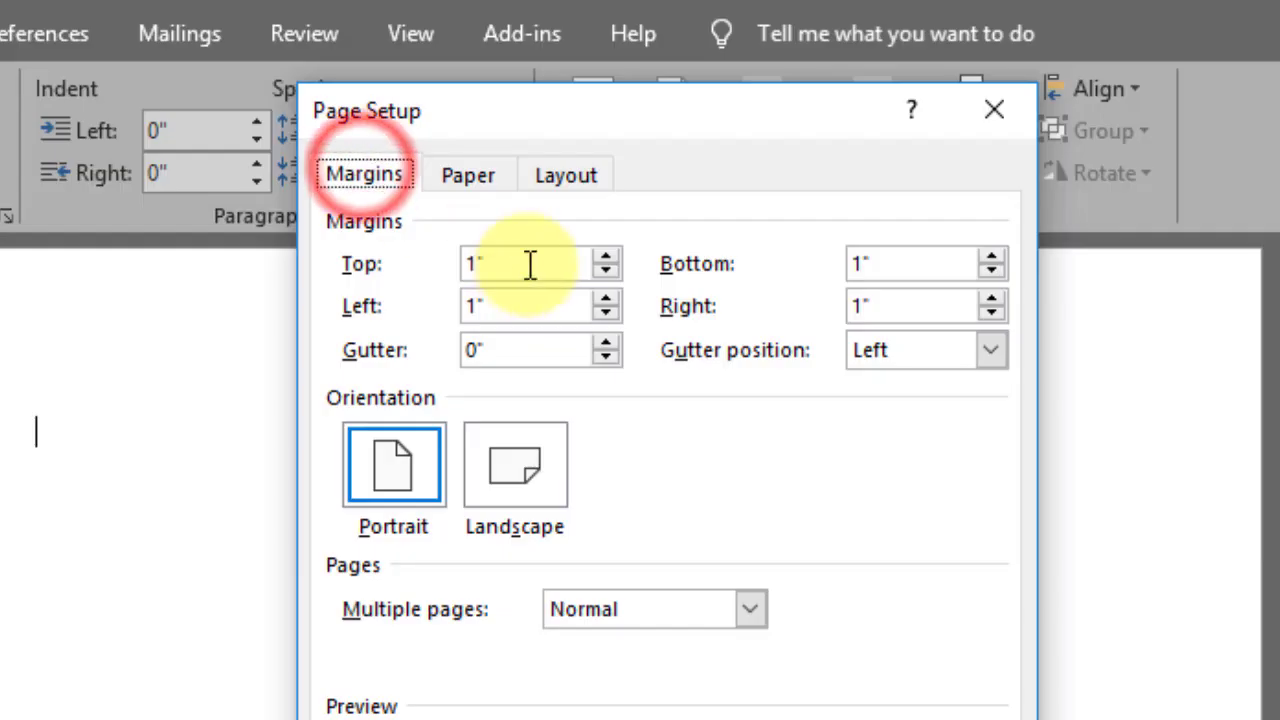
{"action": "double_click", "coordinate": [609, 174]}
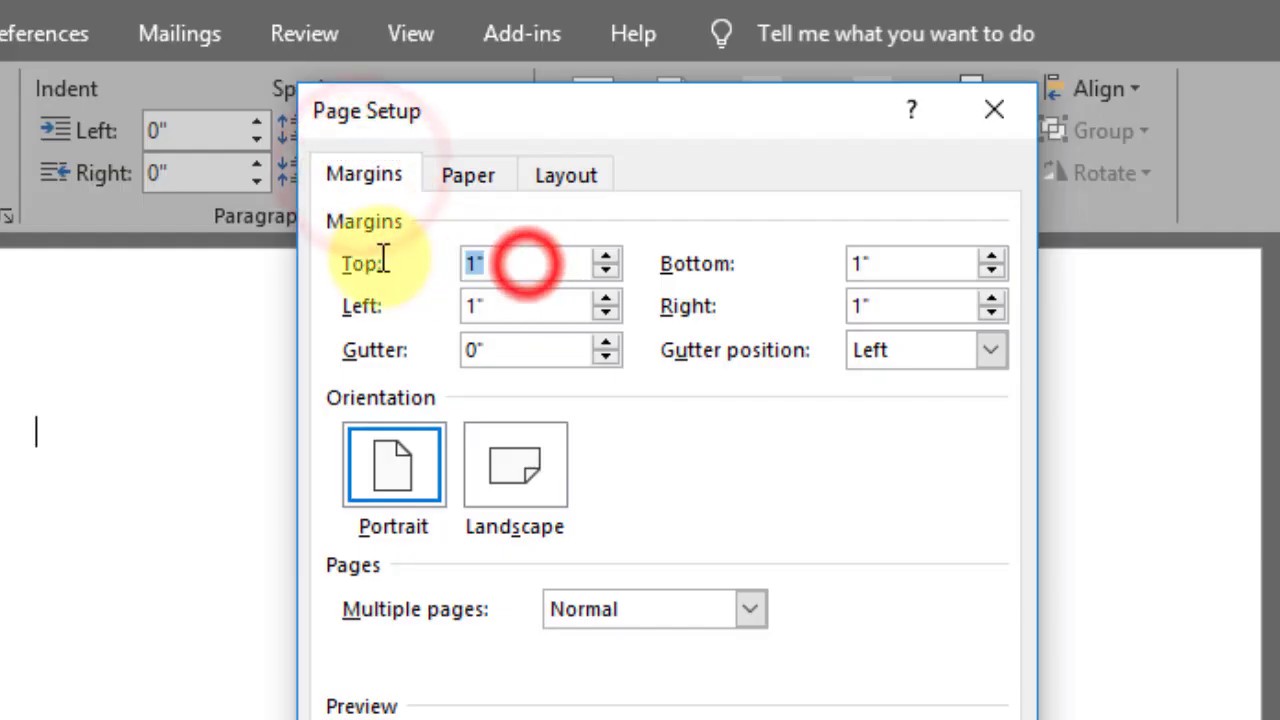
{"action": "type", "text": "0"}
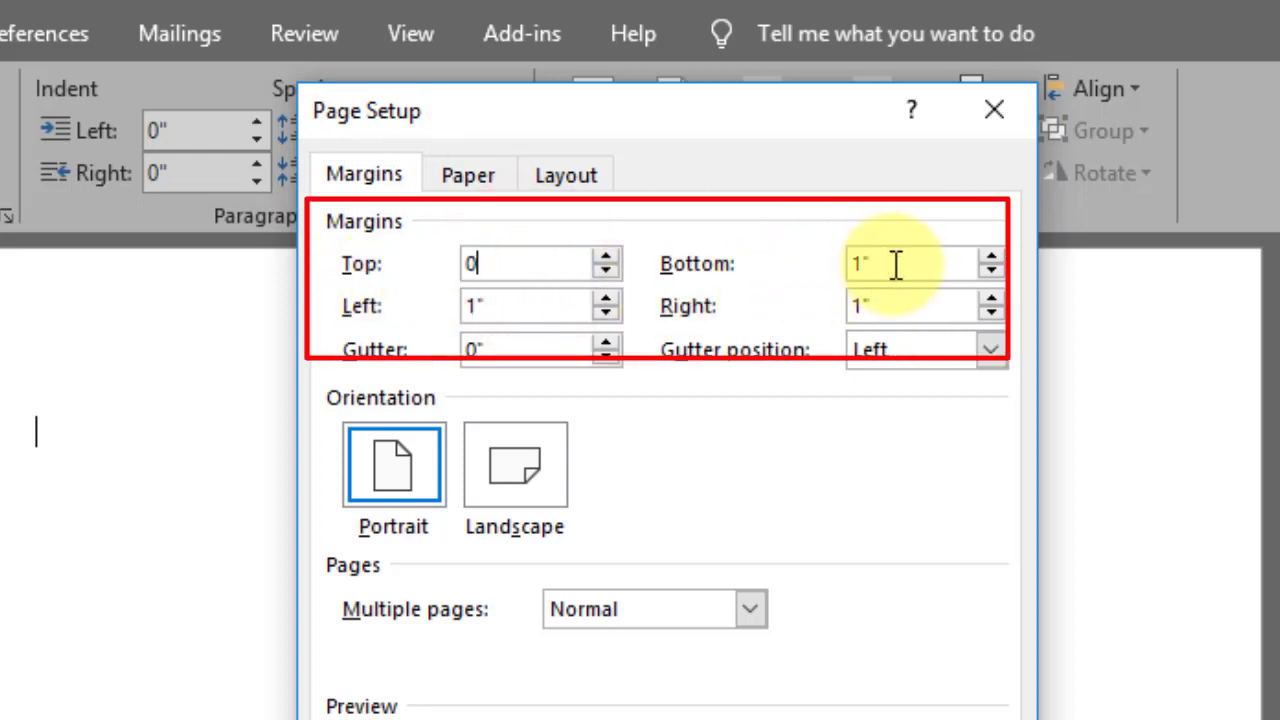
{"action": "double_click", "coordinate": [894, 263]}
{"action": "type", "text": "0"}
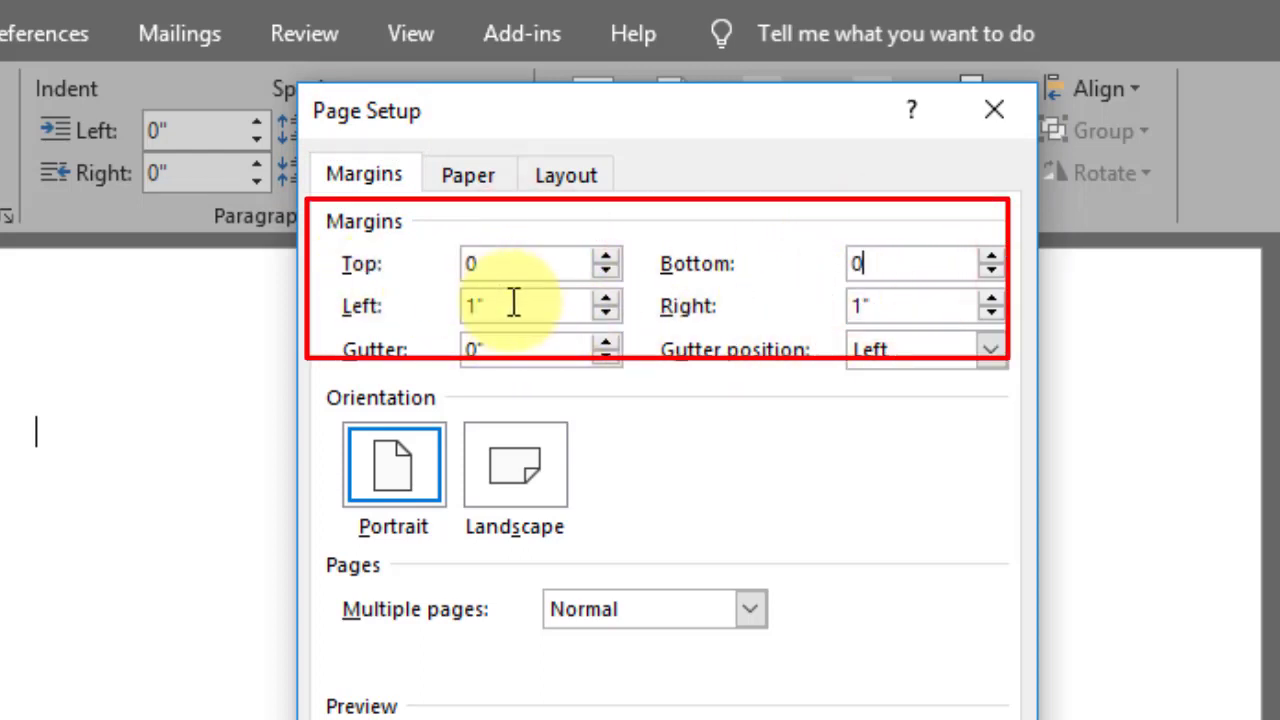
{"action": "double_click", "coordinate": [510, 300]}
{"action": "type", "text": "0"}
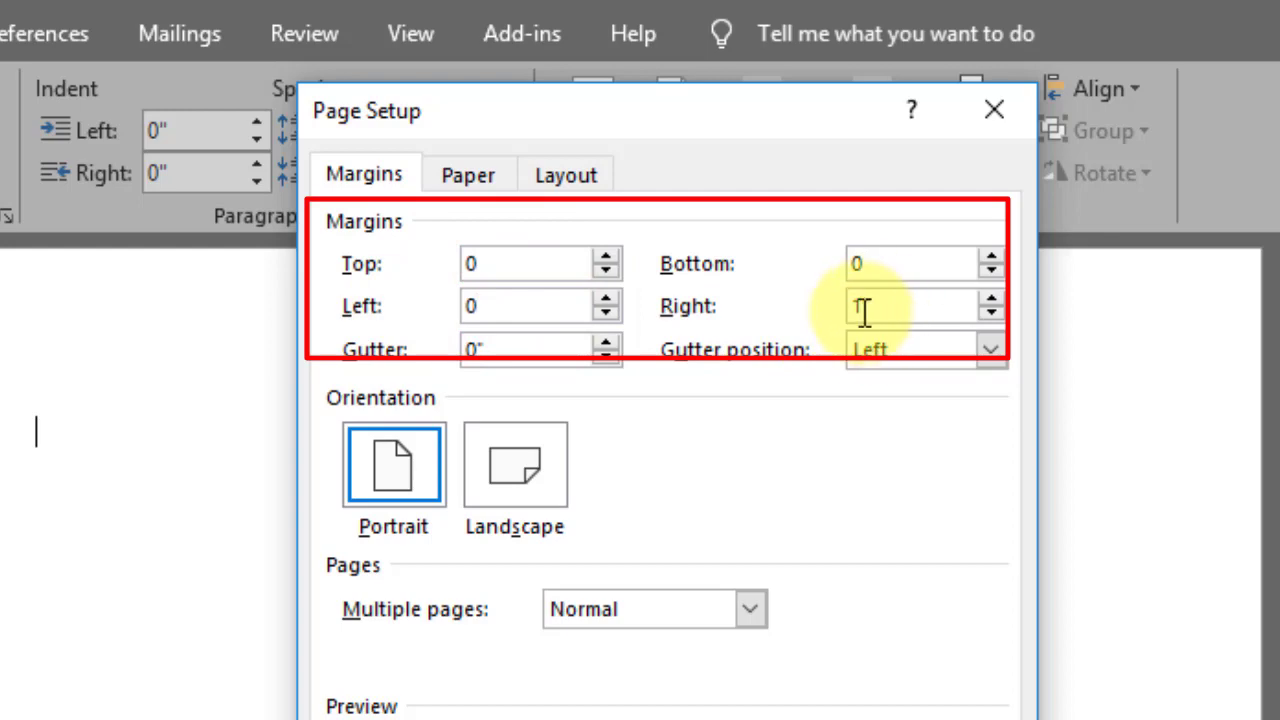
{"action": "double_click", "coordinate": [885, 306]}
{"action": "type", "text": "0"}
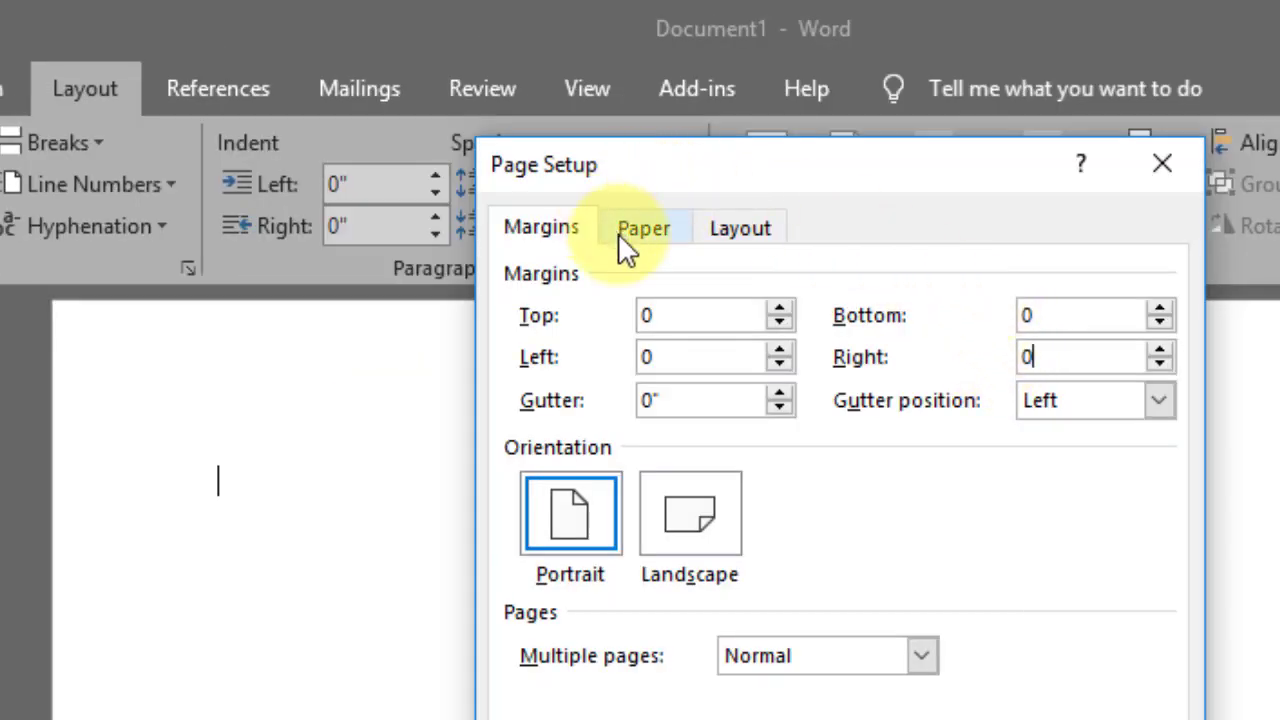
Choose A4 as the paper size and apply the page setup
{"action": "left_click", "coordinate": [650, 228]}
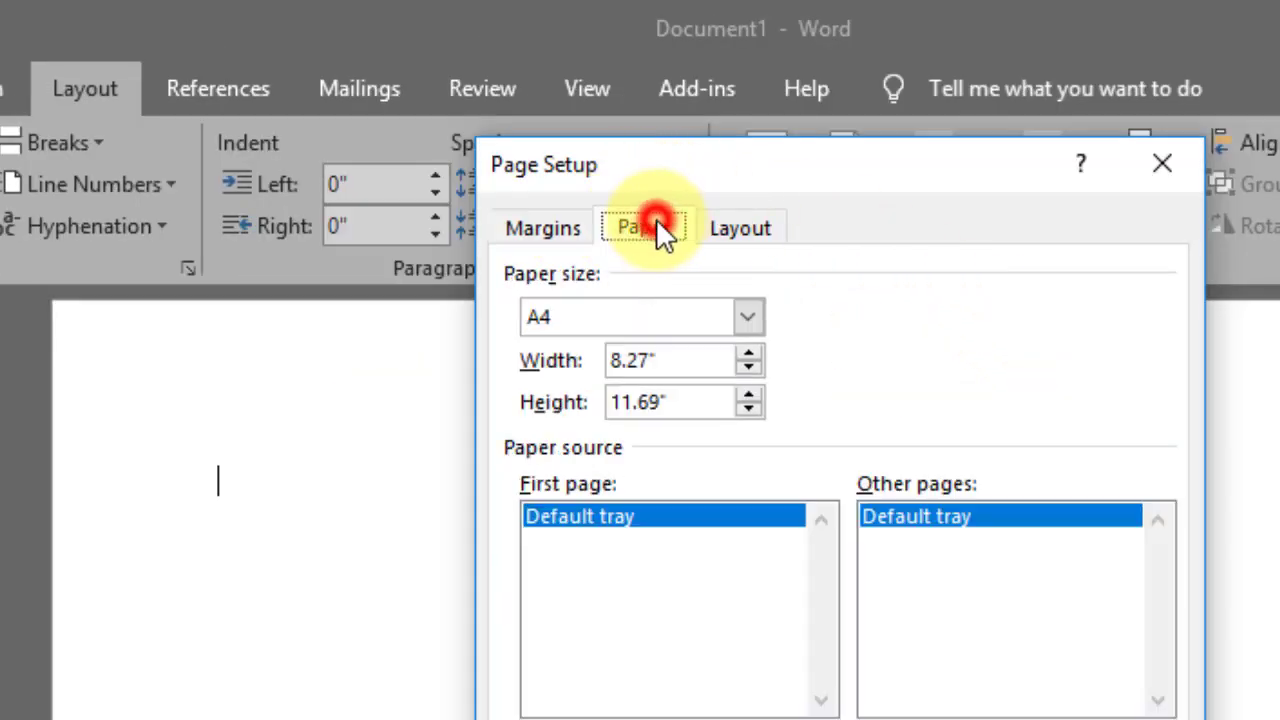
{"action": "left_click", "coordinate": [748, 316]}
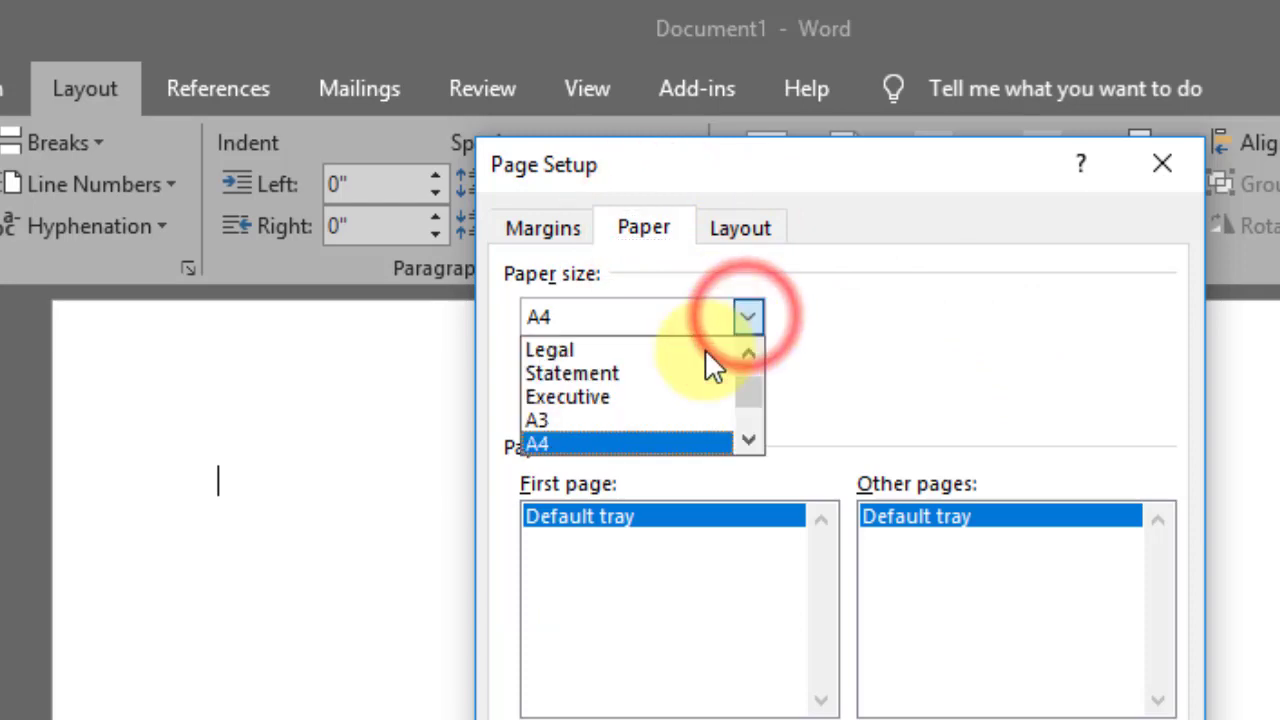
{"action": "left_click", "coordinate": [565, 443]}
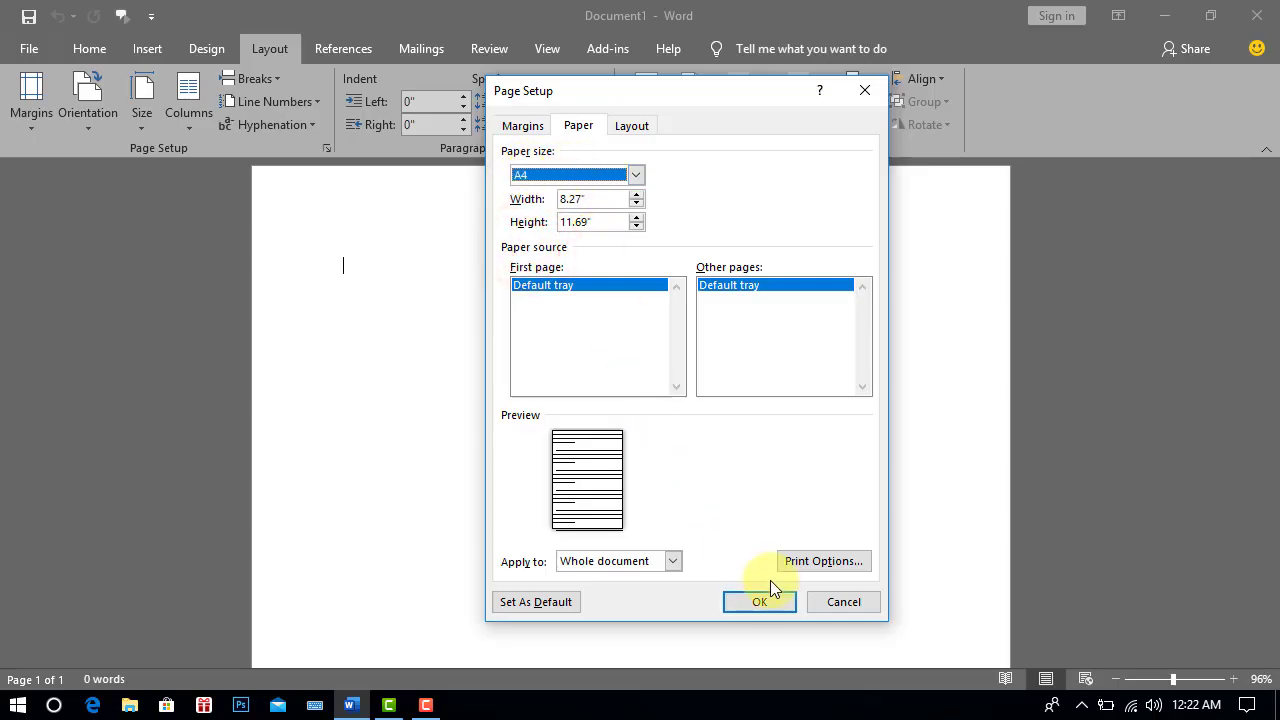
{"action": "left_click", "coordinate": [755, 601]}
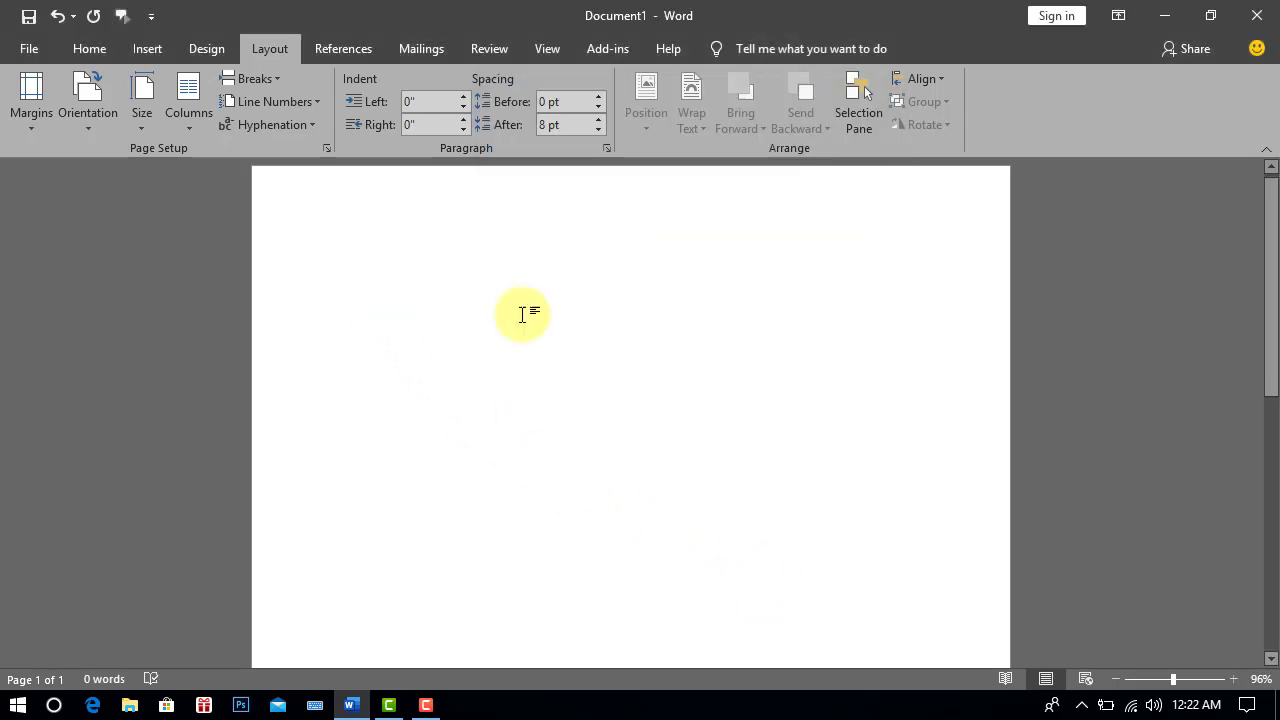
Draw a rectangle and stretch it to cover the whole page at 11.67" by 8.21"
{"action": "left_click_drag", "start_coordinate": [1172, 688], "coordinate": [1142, 684]}
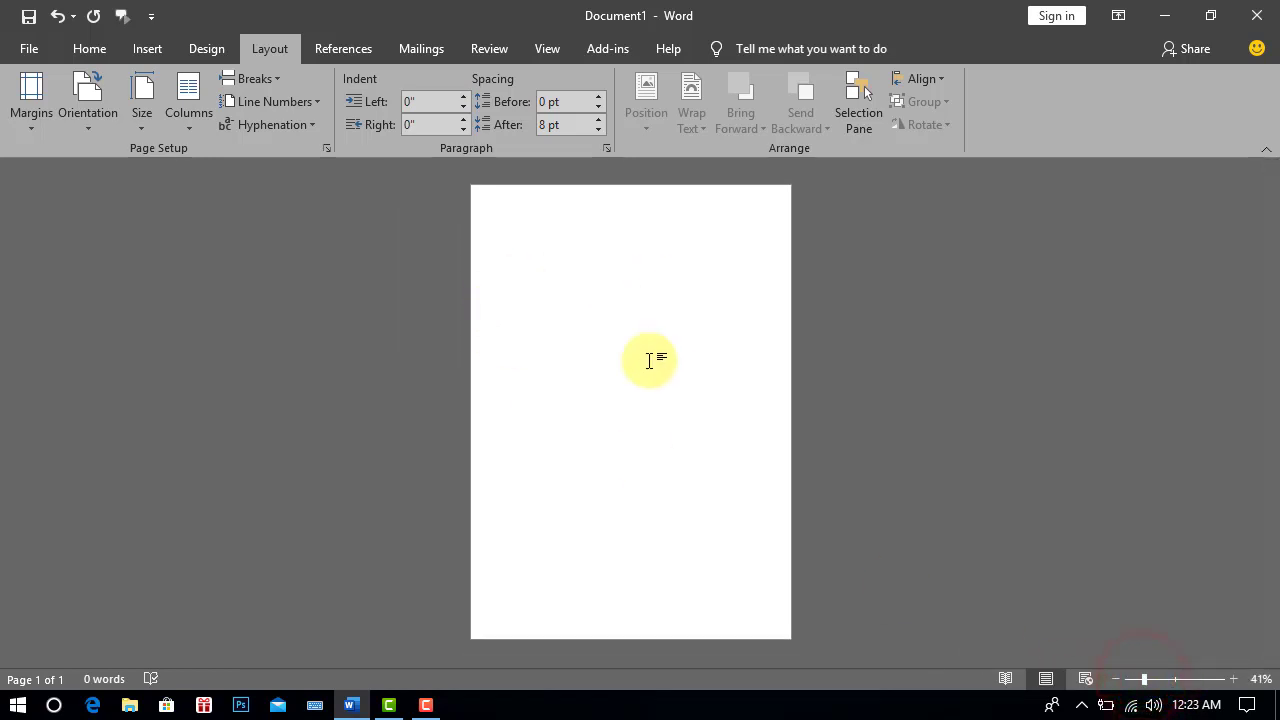
{"action": "left_click", "coordinate": [145, 50]}
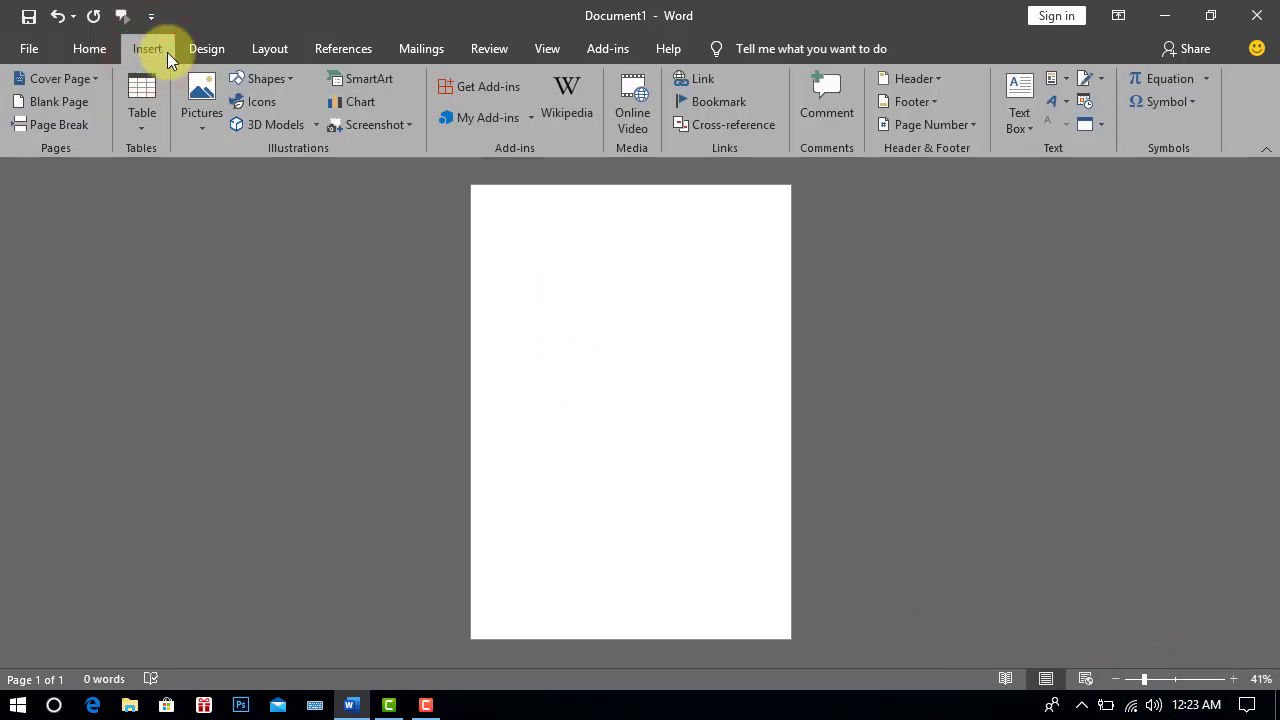
{"action": "left_click", "coordinate": [268, 79]}
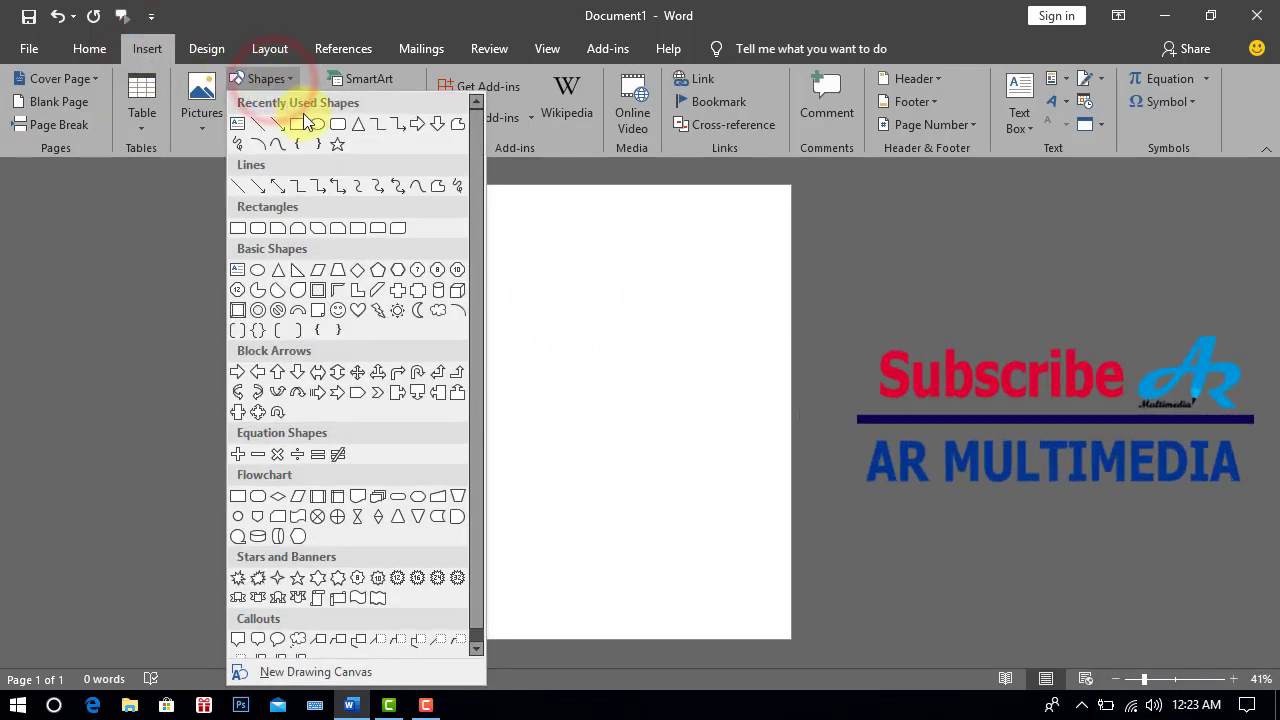
{"action": "left_click", "coordinate": [300, 125]}
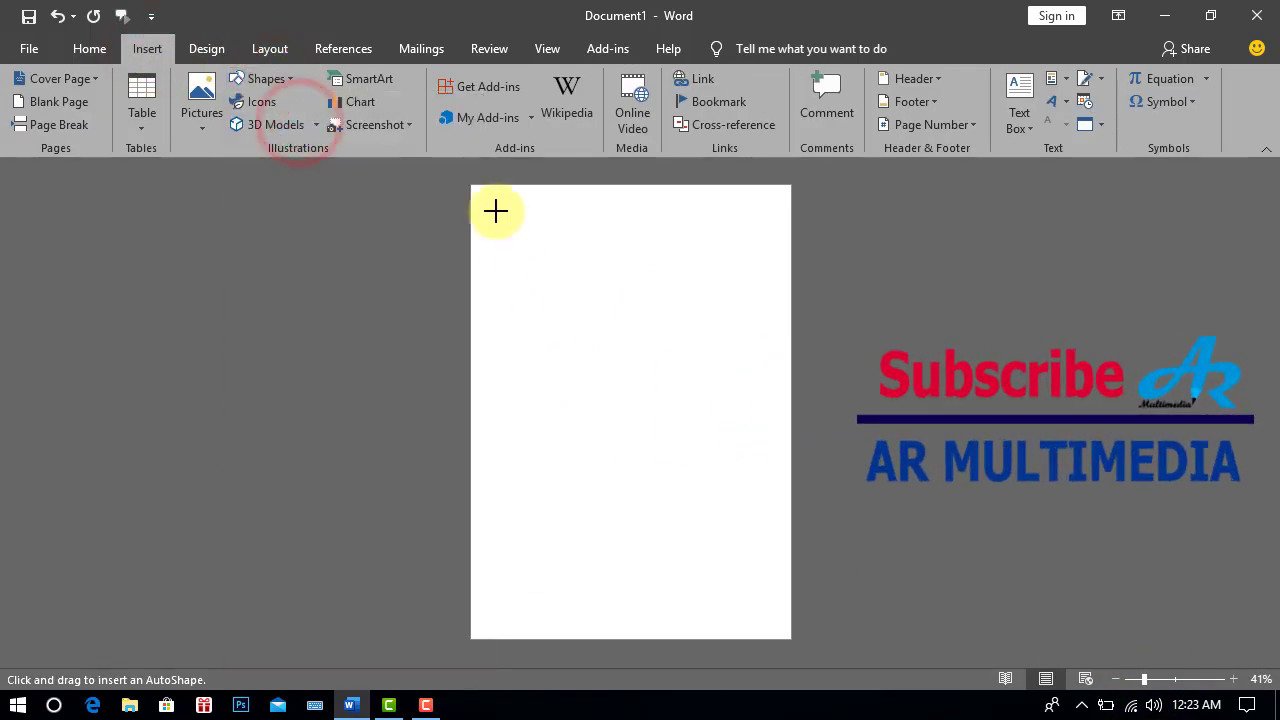
{"action": "left_click_drag", "start_coordinate": [494, 210], "coordinate": [790, 594]}
{"action": "left_click_drag", "start_coordinate": [493, 401], "coordinate": [471, 400]}
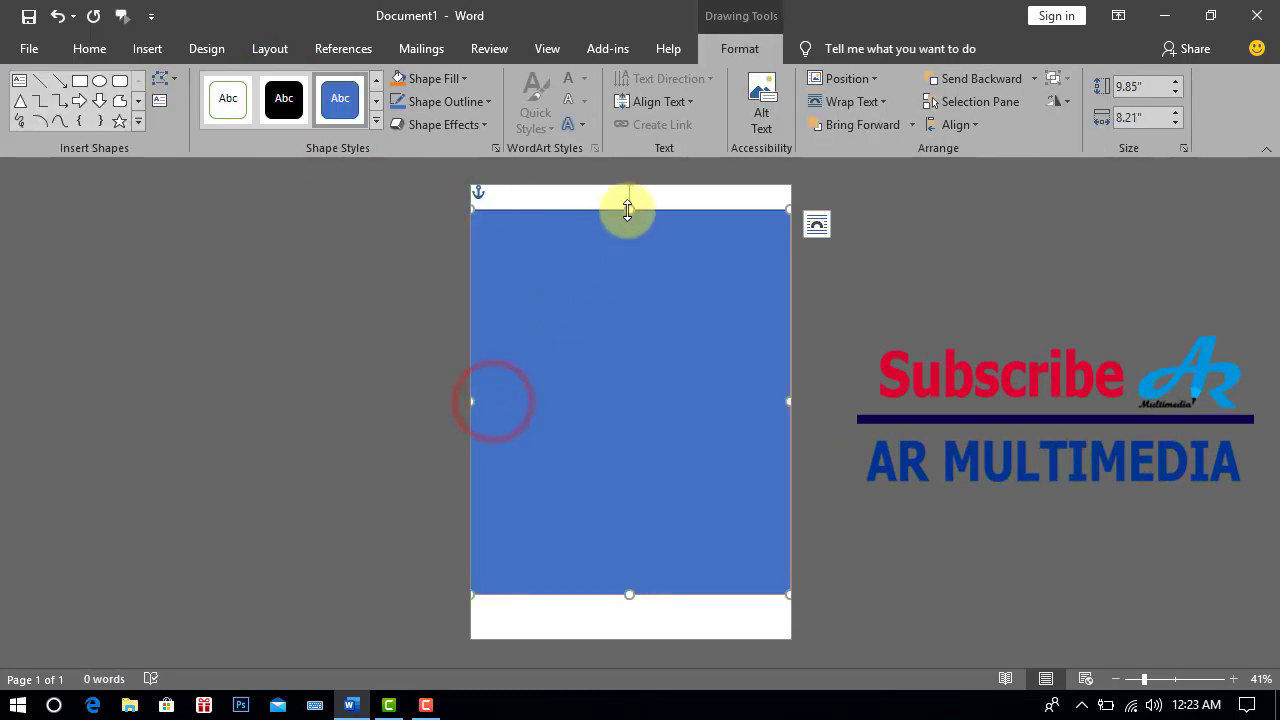
{"action": "left_click_drag", "start_coordinate": [629, 209], "coordinate": [629, 186]}
{"action": "left_click_drag", "start_coordinate": [629, 595], "coordinate": [631, 640]}
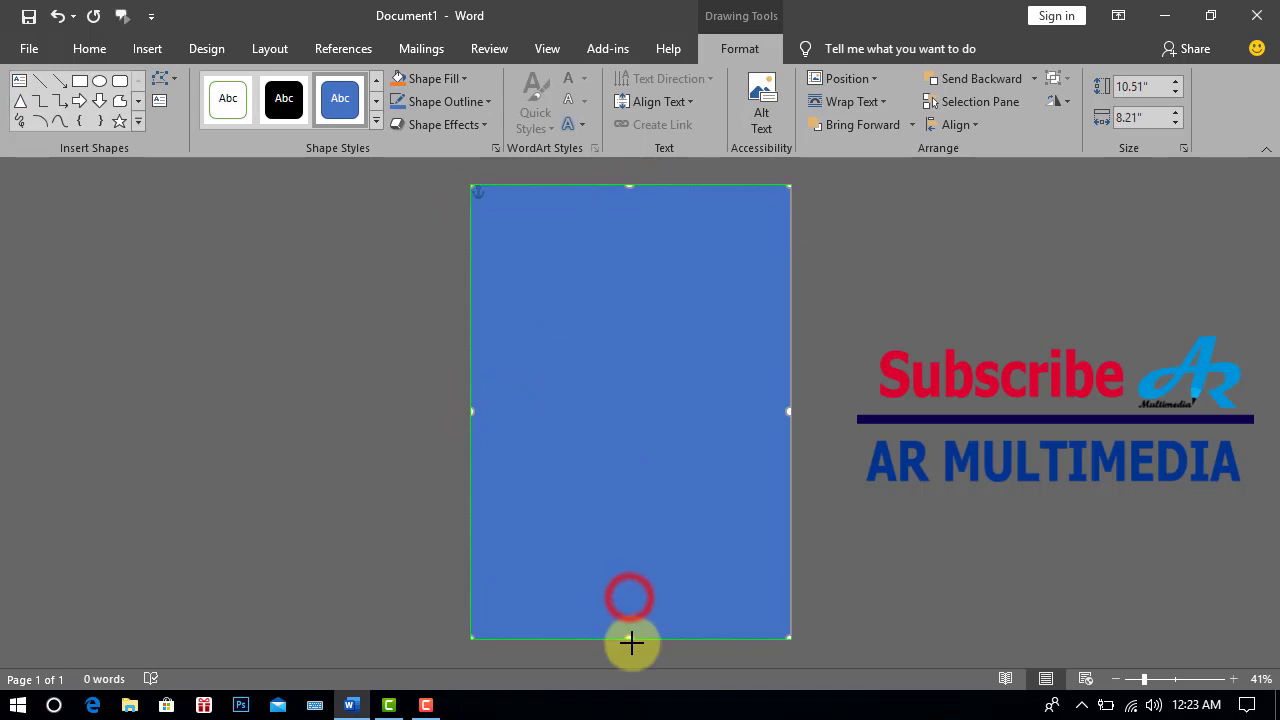
Fill the page rectangle with Orange, Accent 2, Lighter 80% and remove its outline
{"action": "left_click", "coordinate": [466, 79]}
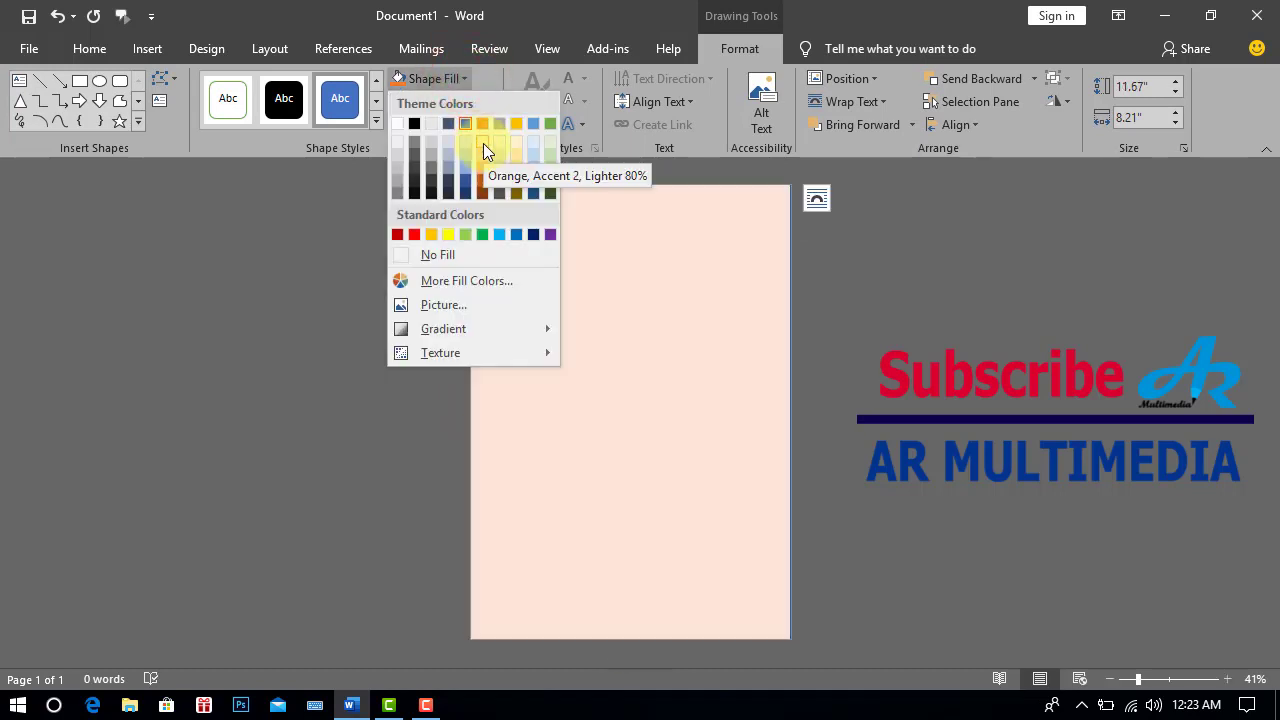
{"action": "left_click", "coordinate": [483, 143]}
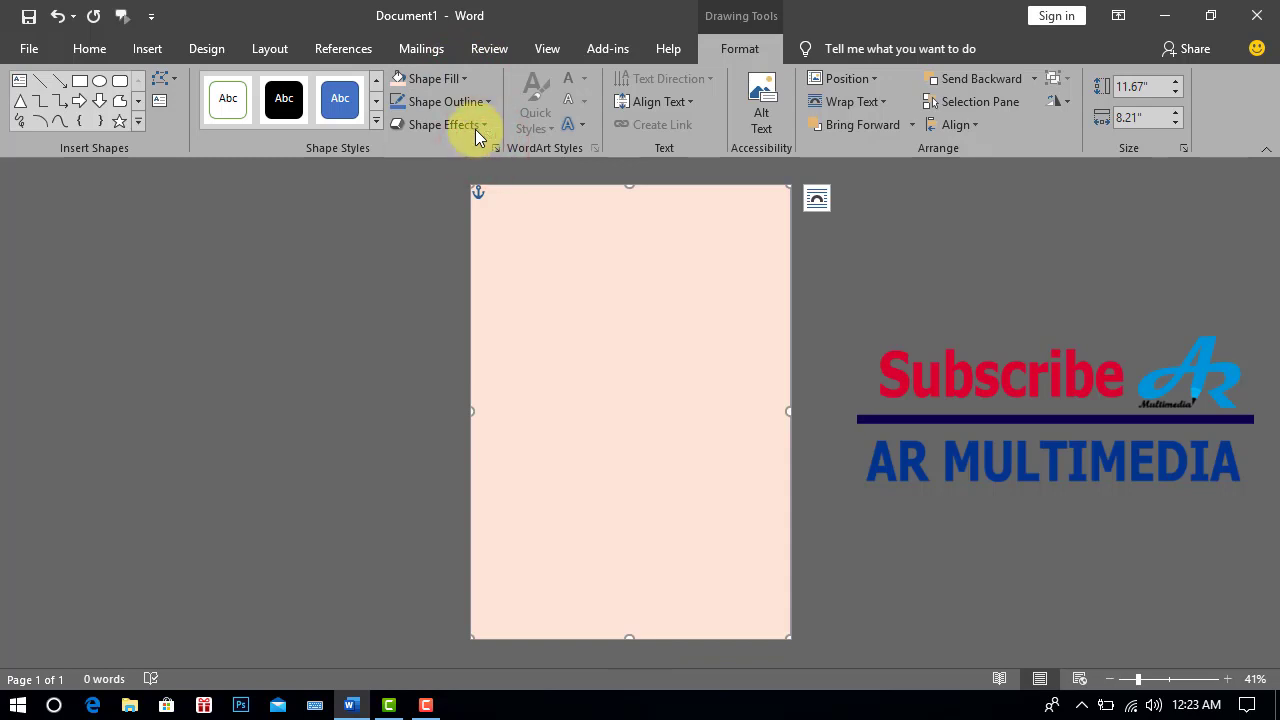
{"action": "left_click", "coordinate": [484, 101]}
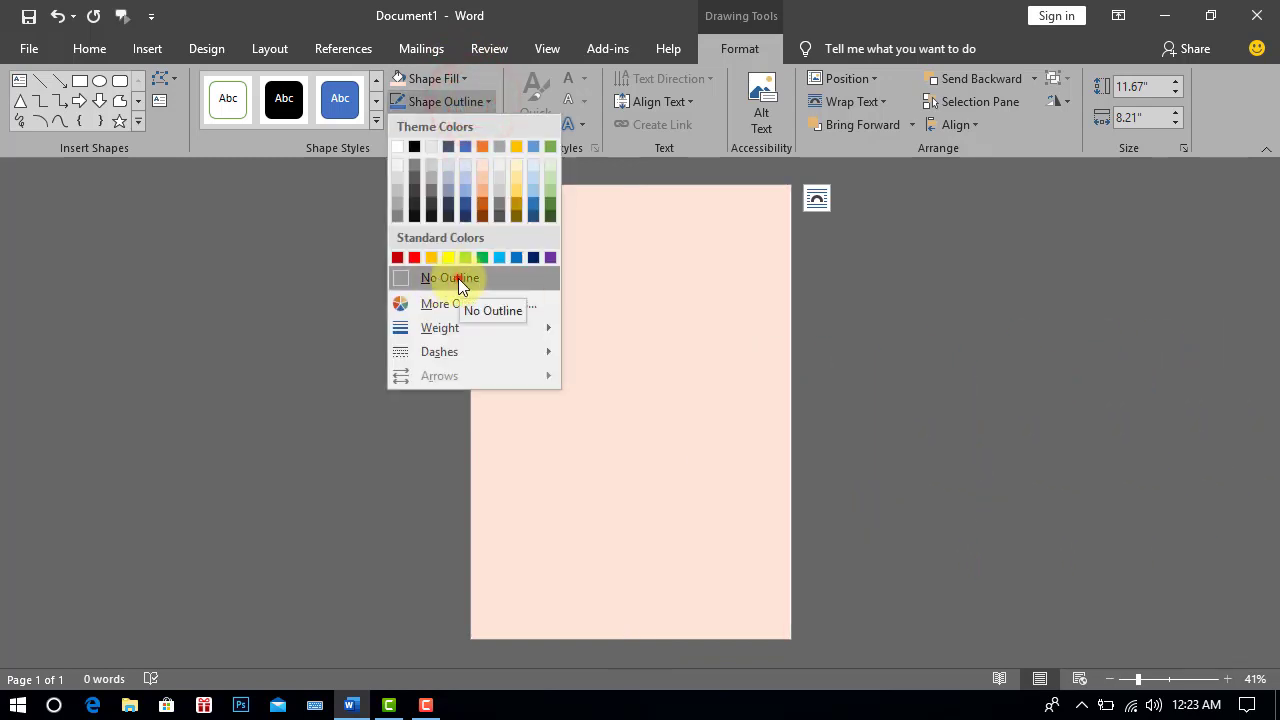
{"action": "left_click", "coordinate": [458, 278]}
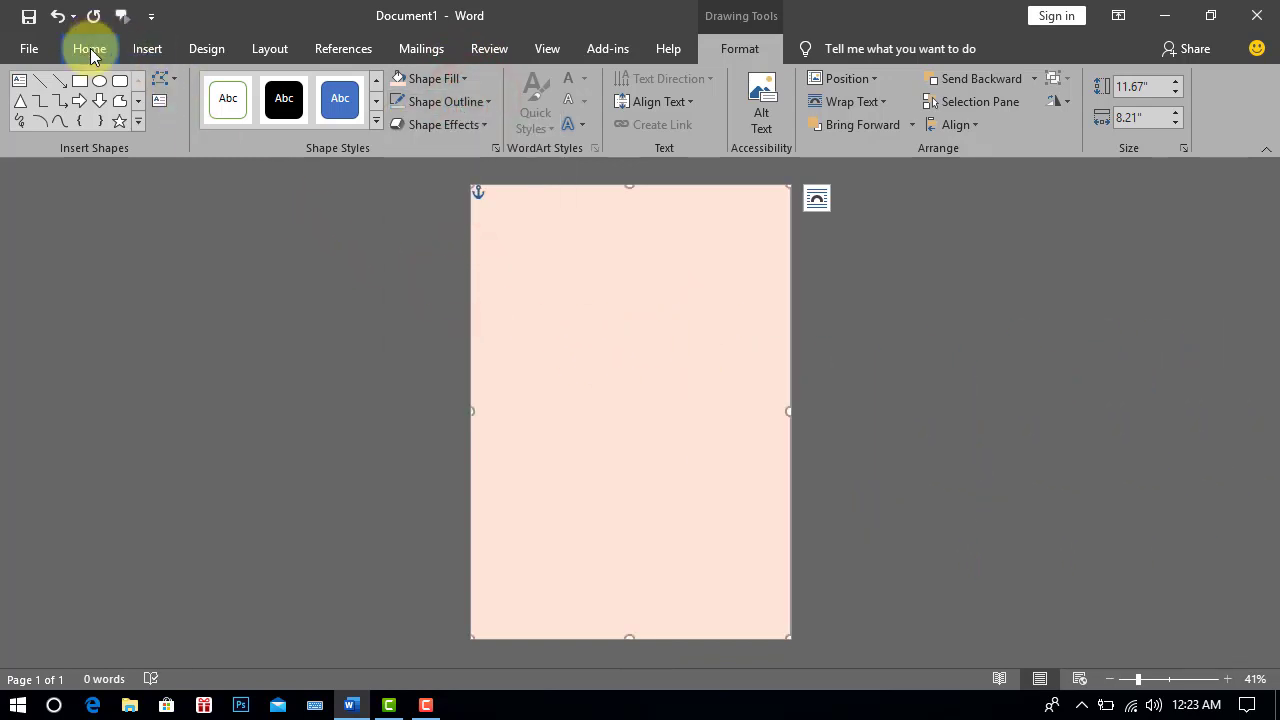
{"action": "left_click", "coordinate": [89, 48]}
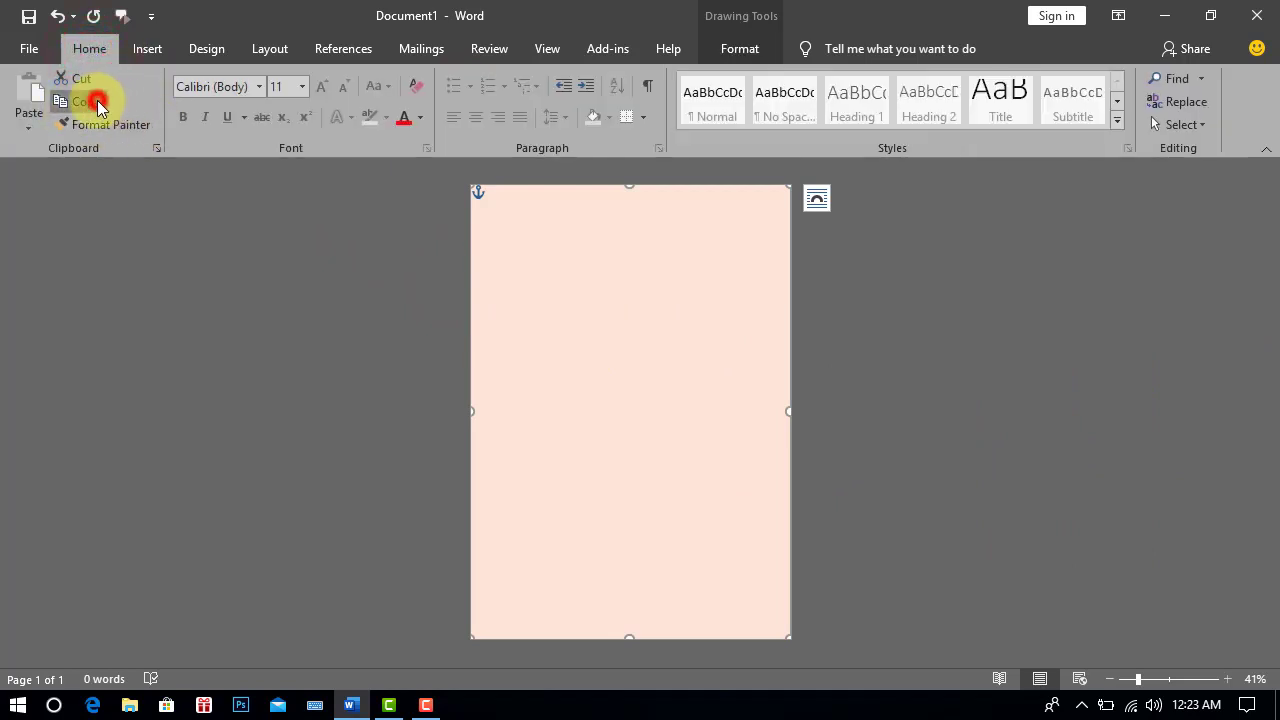
Duplicate the peach rectangle, shrink it to a 1.92" top band, and fill it orange
{"action": "left_click", "coordinate": [97, 103]}
{"action": "left_click", "coordinate": [38, 96]}
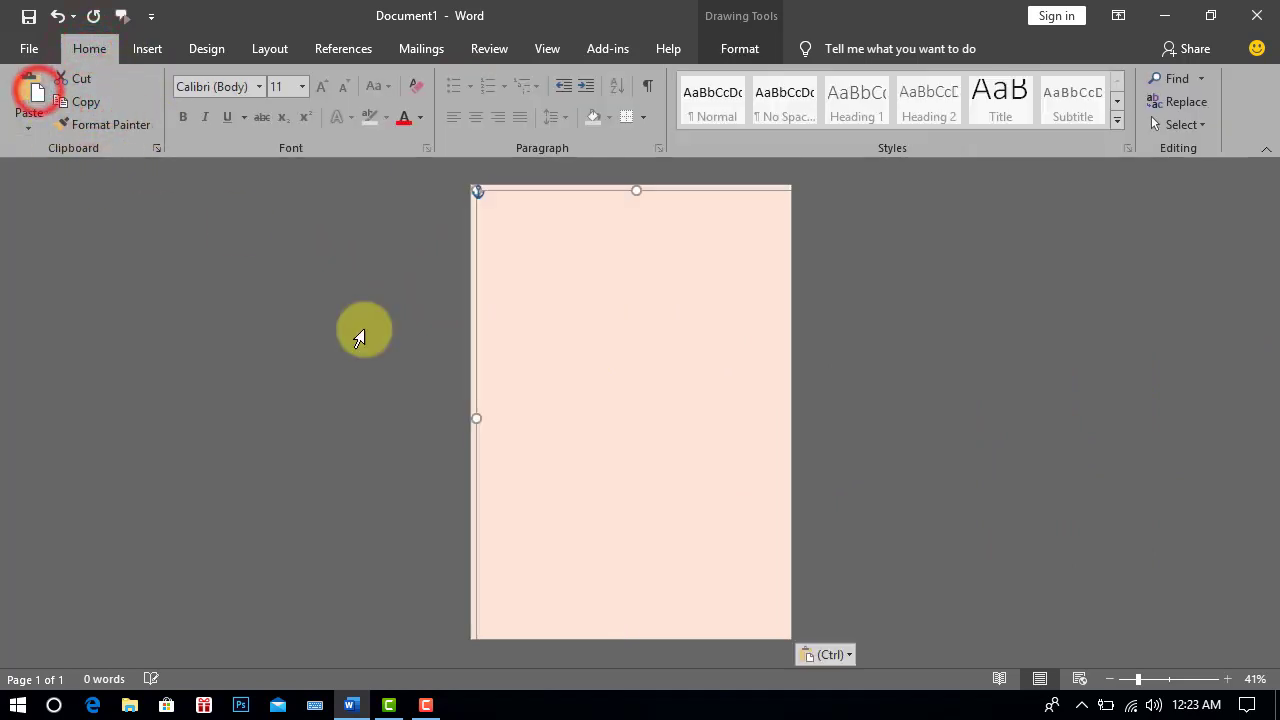
{"action": "left_click", "coordinate": [657, 517]}
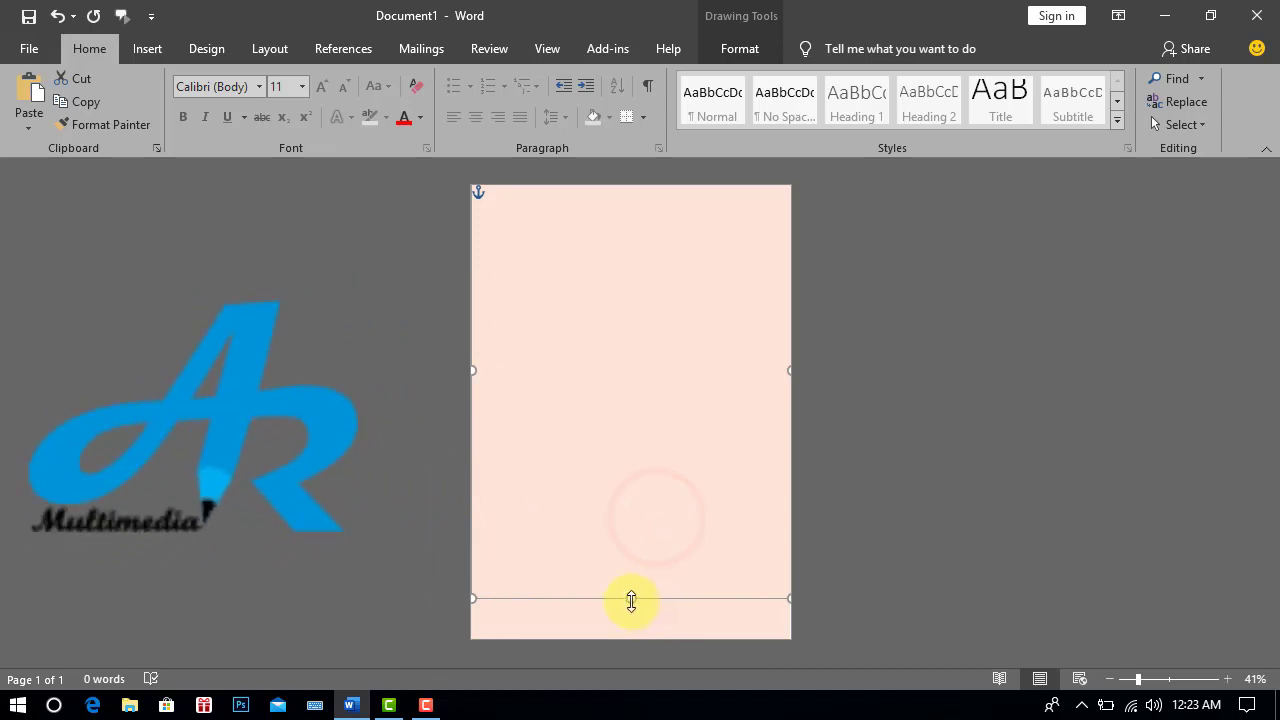
{"action": "left_click_drag", "start_coordinate": [654, 446], "coordinate": [671, 223]}
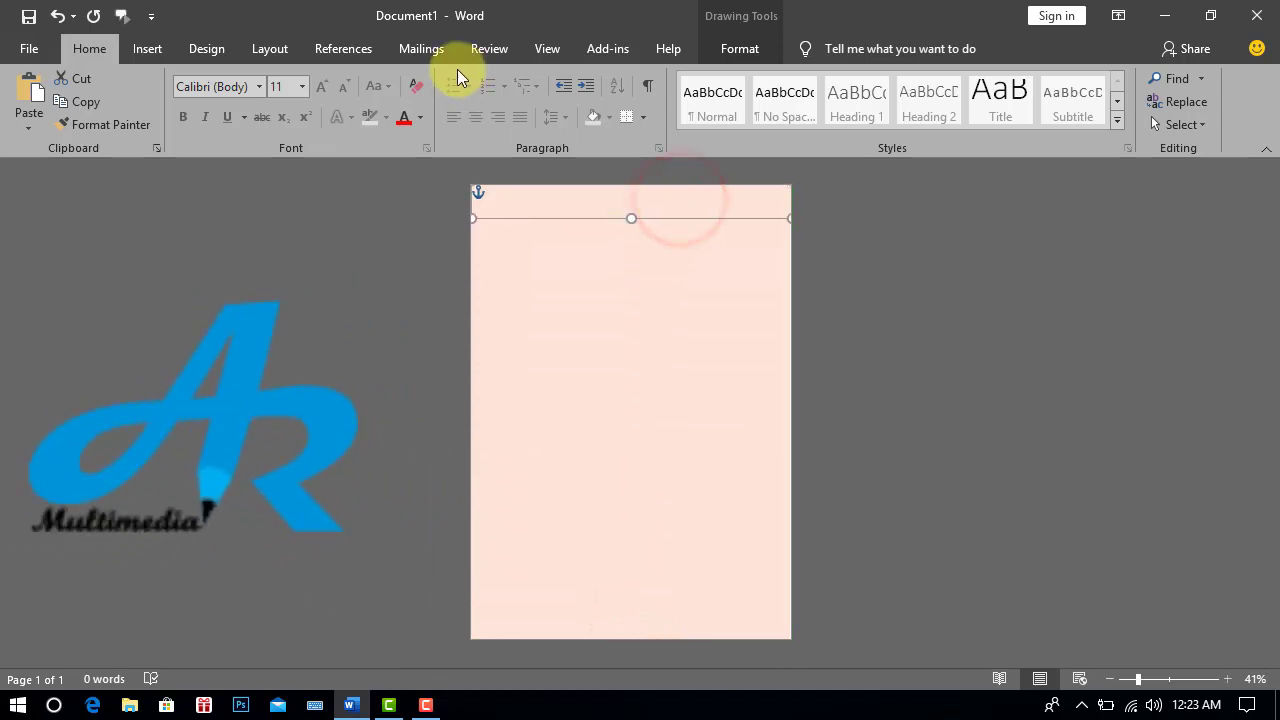
{"action": "left_click", "coordinate": [741, 49]}
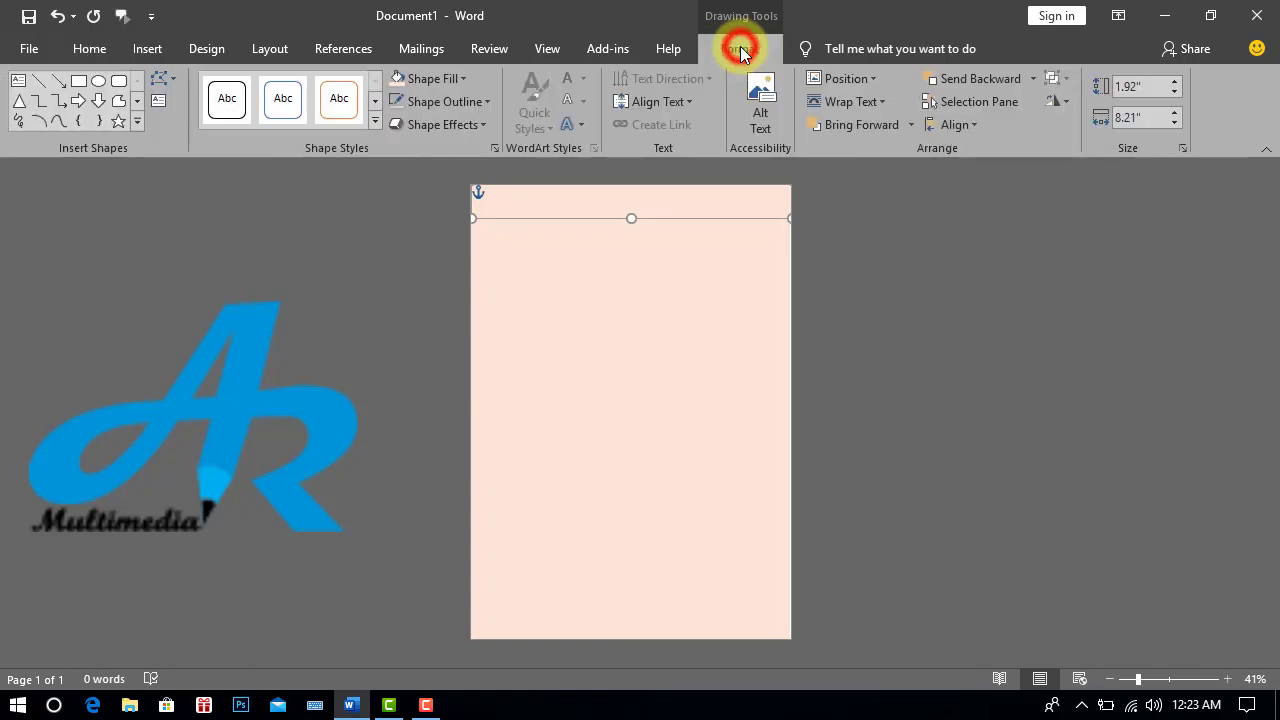
{"action": "left_click", "coordinate": [462, 78]}
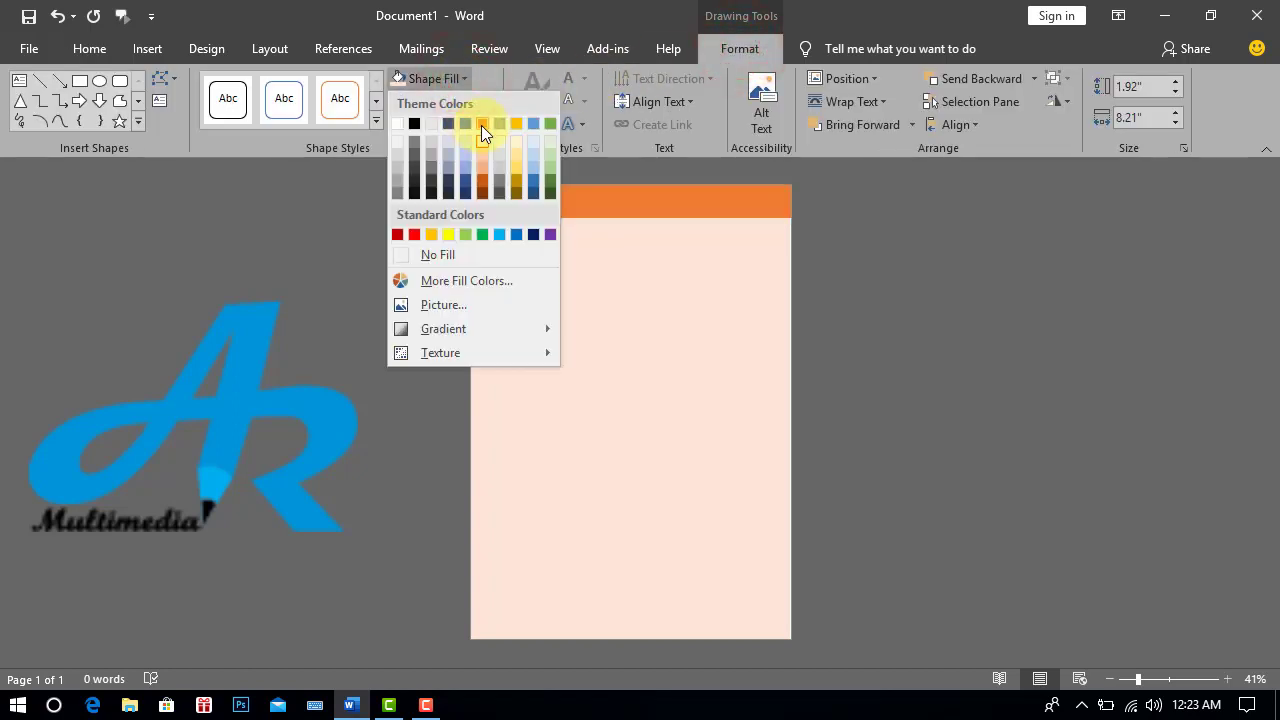
{"action": "left_click", "coordinate": [481, 124]}
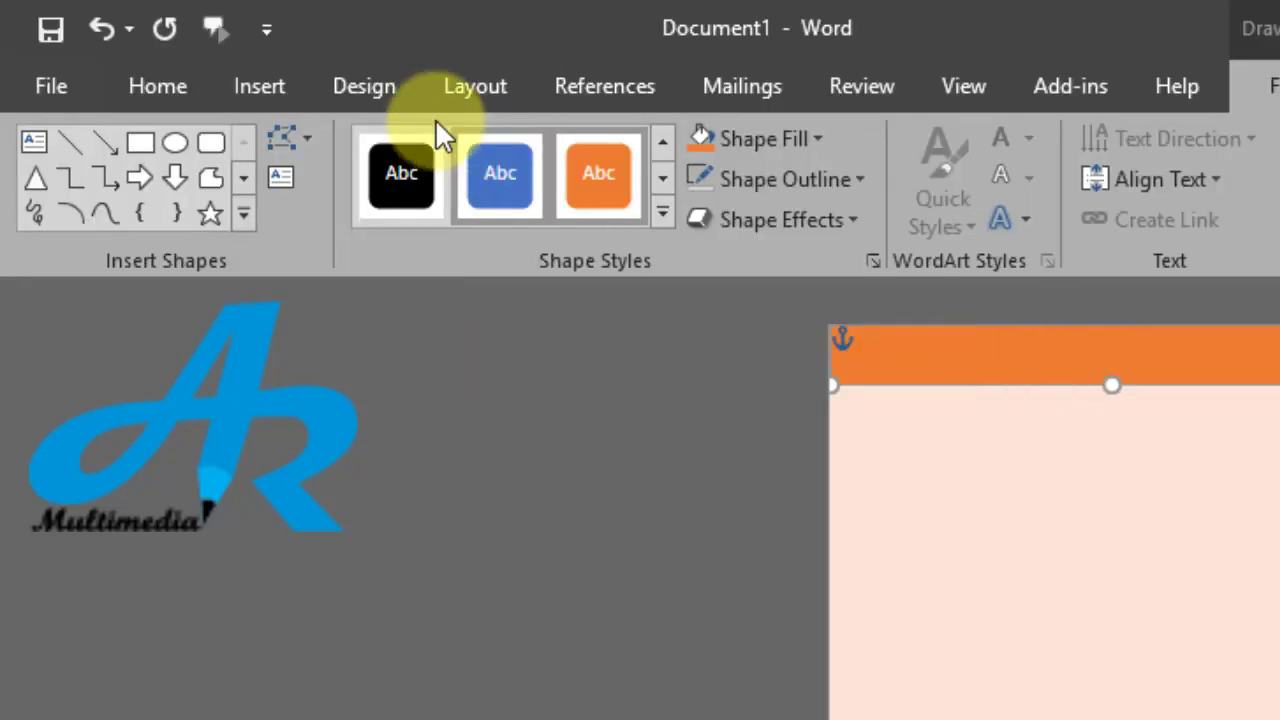
Copy the top orange bar and move the duplicate to the bottom edge of the page
{"action": "left_click", "coordinate": [92, 44]}
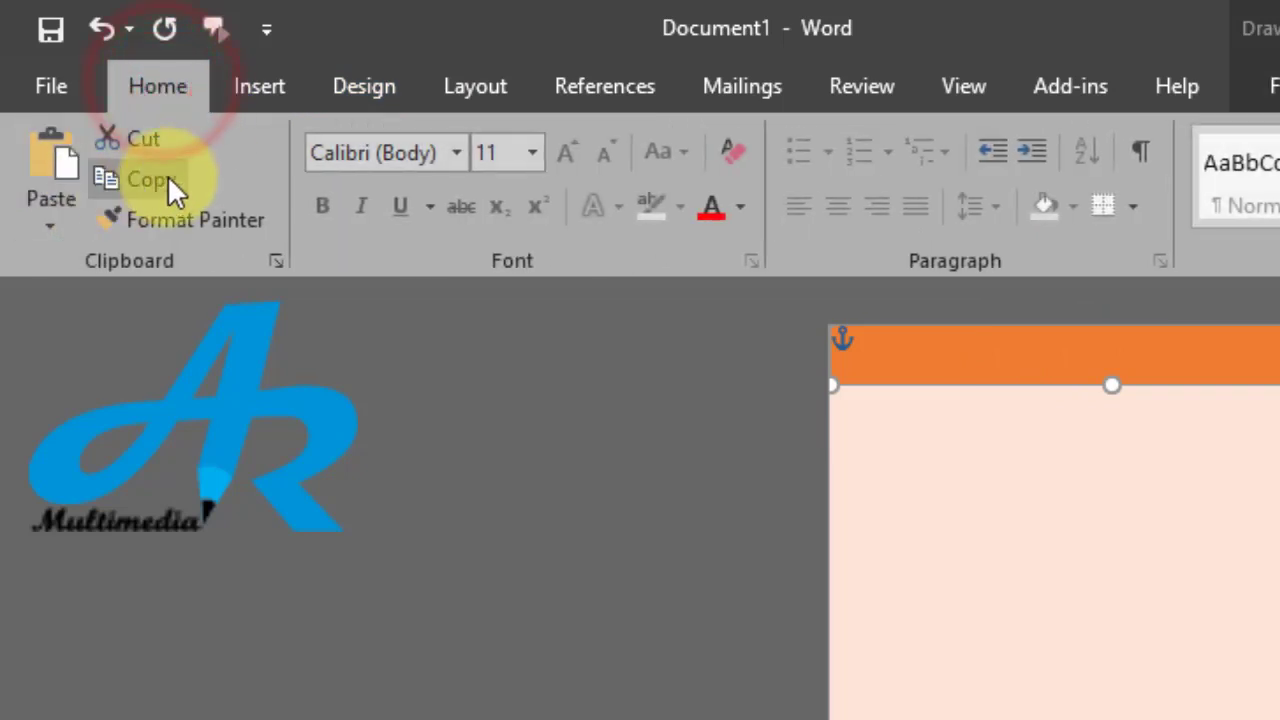
{"action": "left_click", "coordinate": [150, 178]}
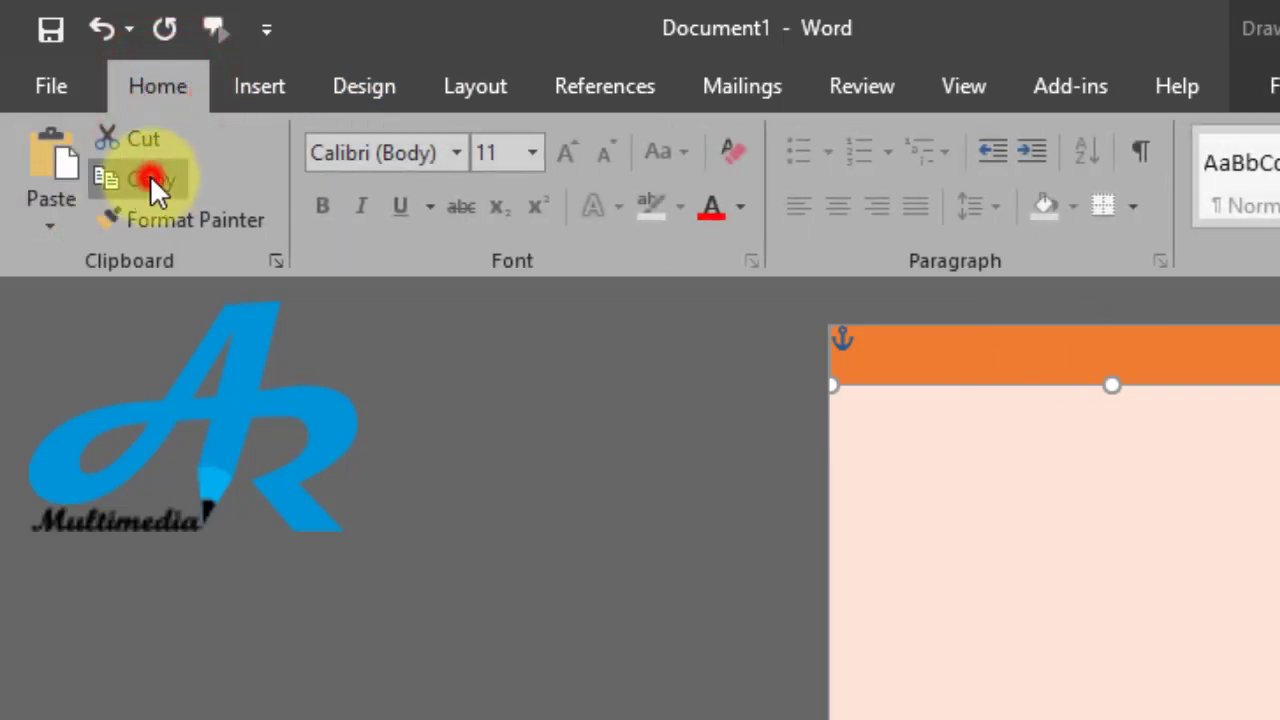
{"action": "left_click", "coordinate": [58, 172]}
{"action": "left_click_drag", "start_coordinate": [640, 203], "coordinate": [655, 621]}
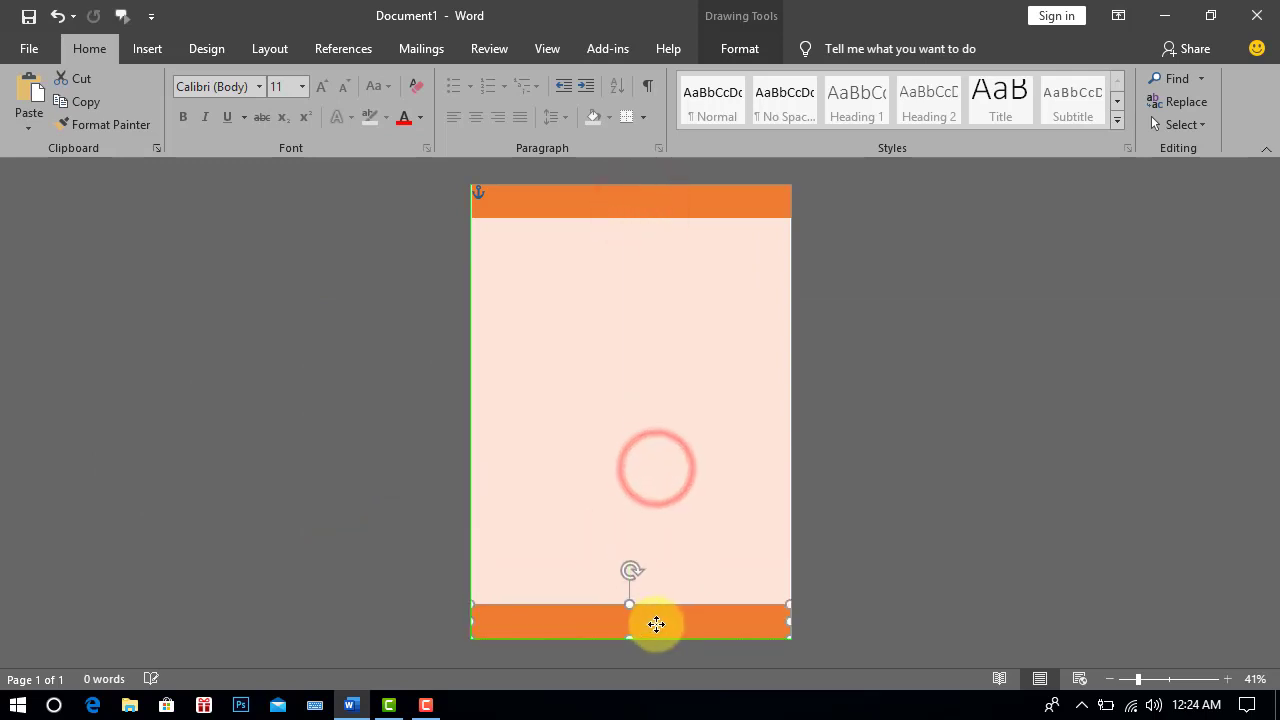
{"action": "left_click", "coordinate": [870, 584]}
{"action": "left_click", "coordinate": [604, 199]}
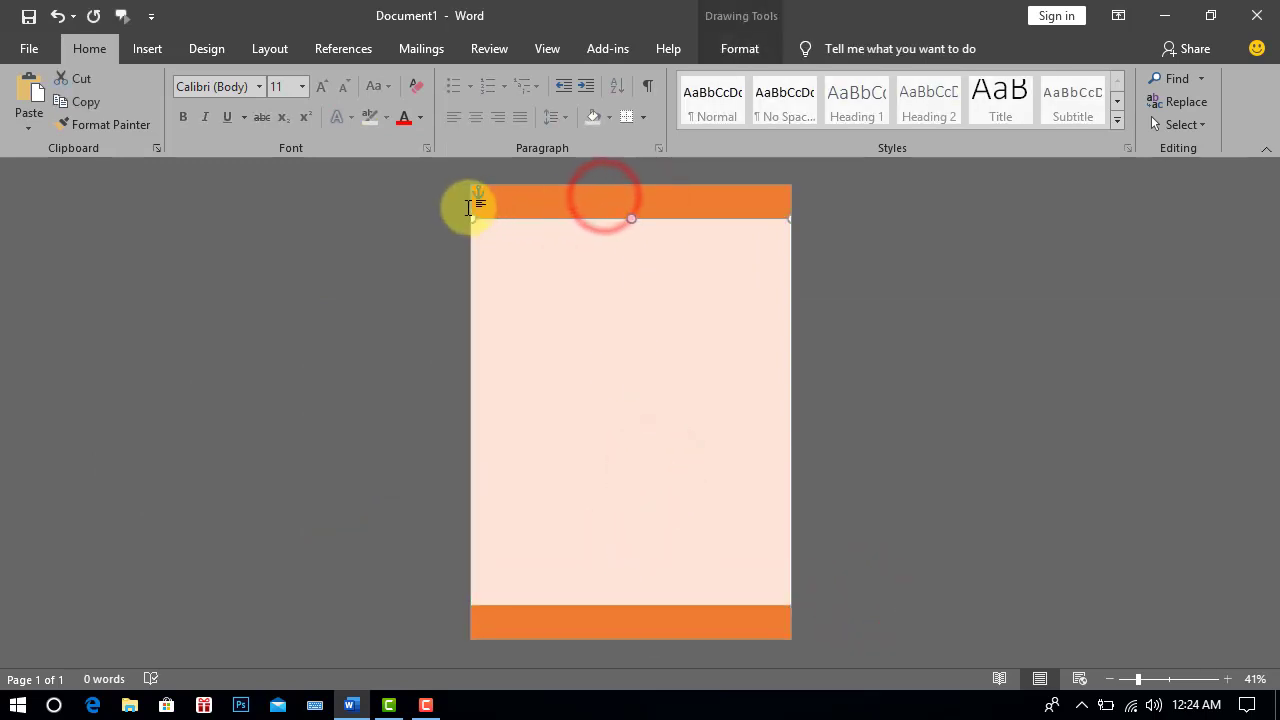
{"action": "left_click", "coordinate": [889, 252]}
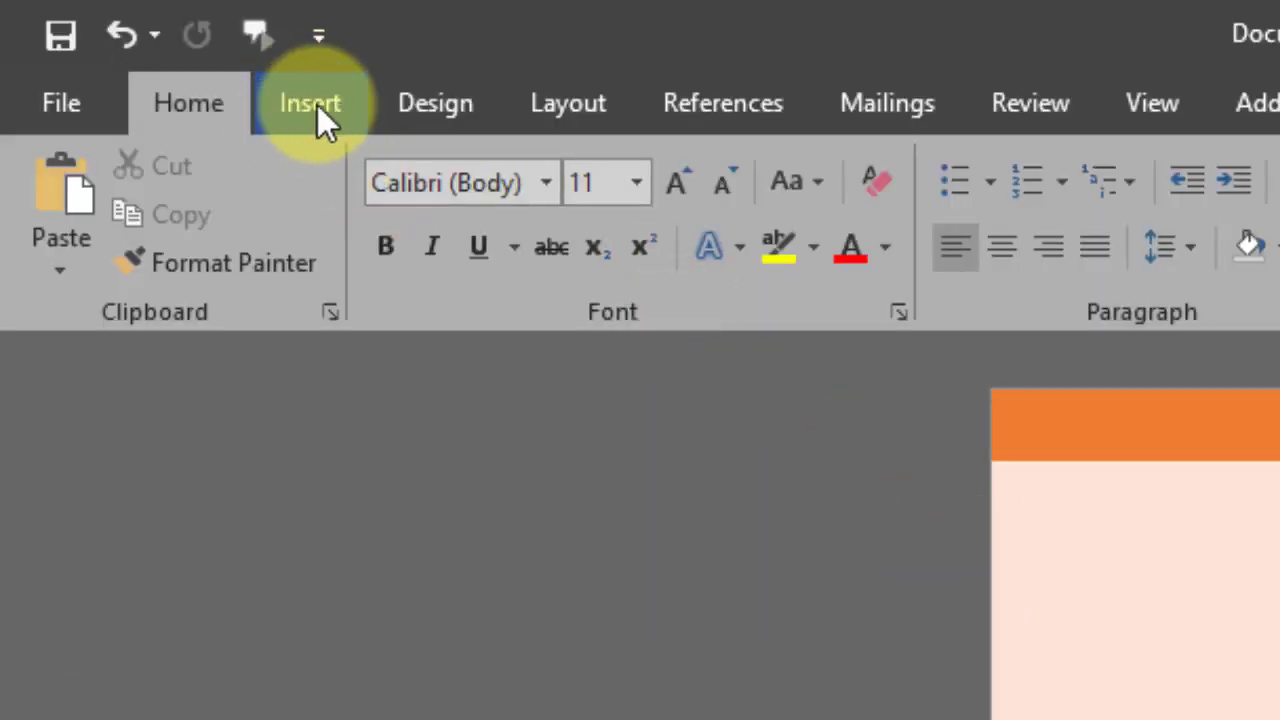
Insert the 'chile' picture from the Desktop Chips folder
{"action": "left_click", "coordinate": [149, 47]}
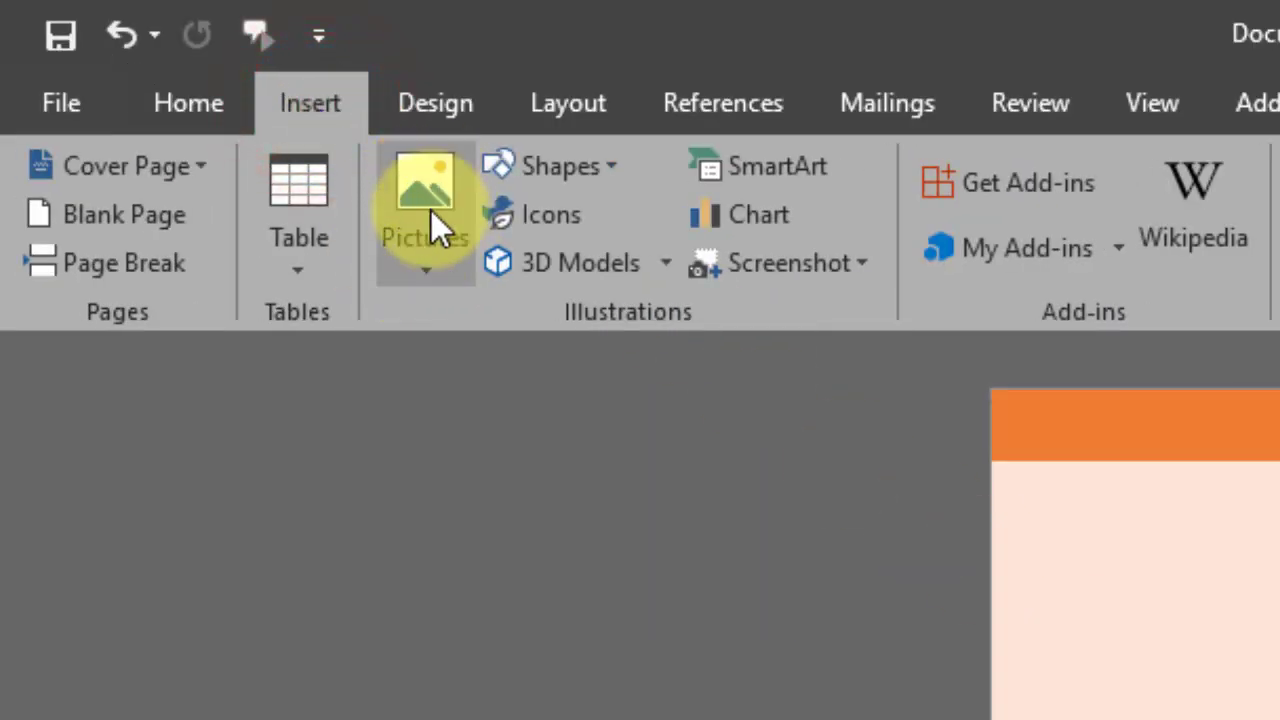
{"action": "left_click", "coordinate": [426, 203]}
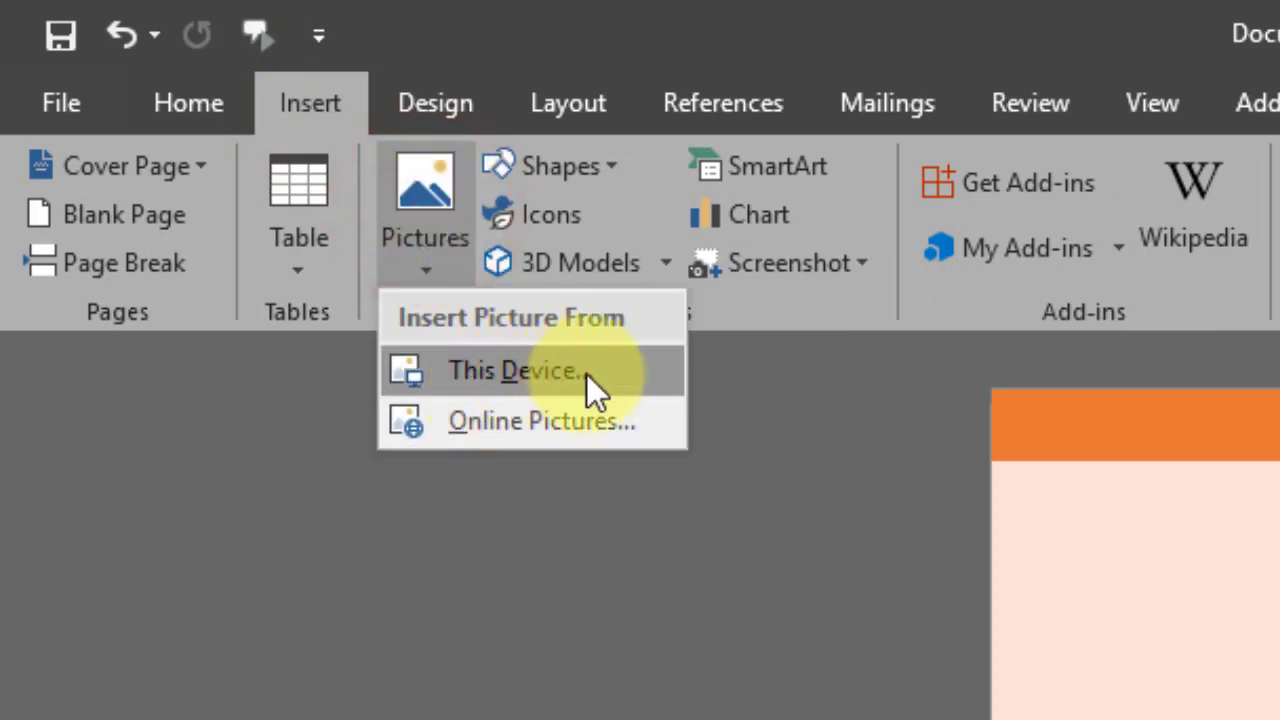
{"action": "left_click", "coordinate": [548, 373]}
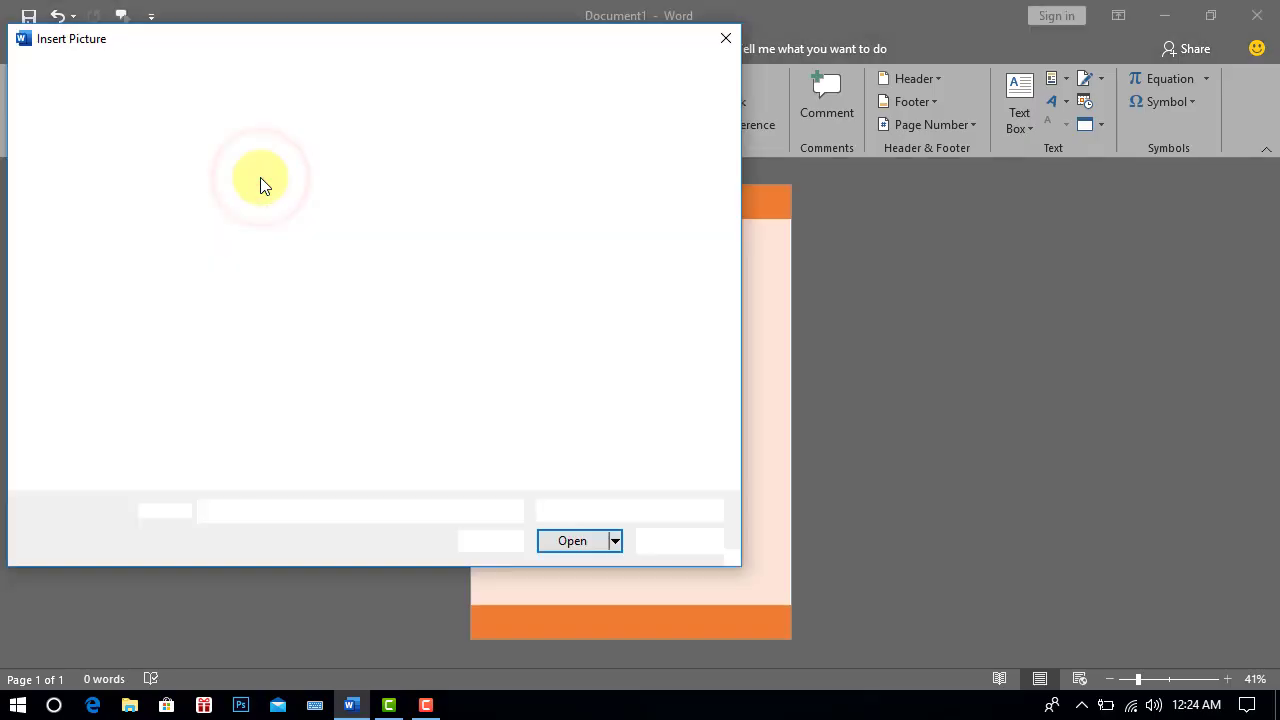
{"action": "left_click", "coordinate": [74, 251]}
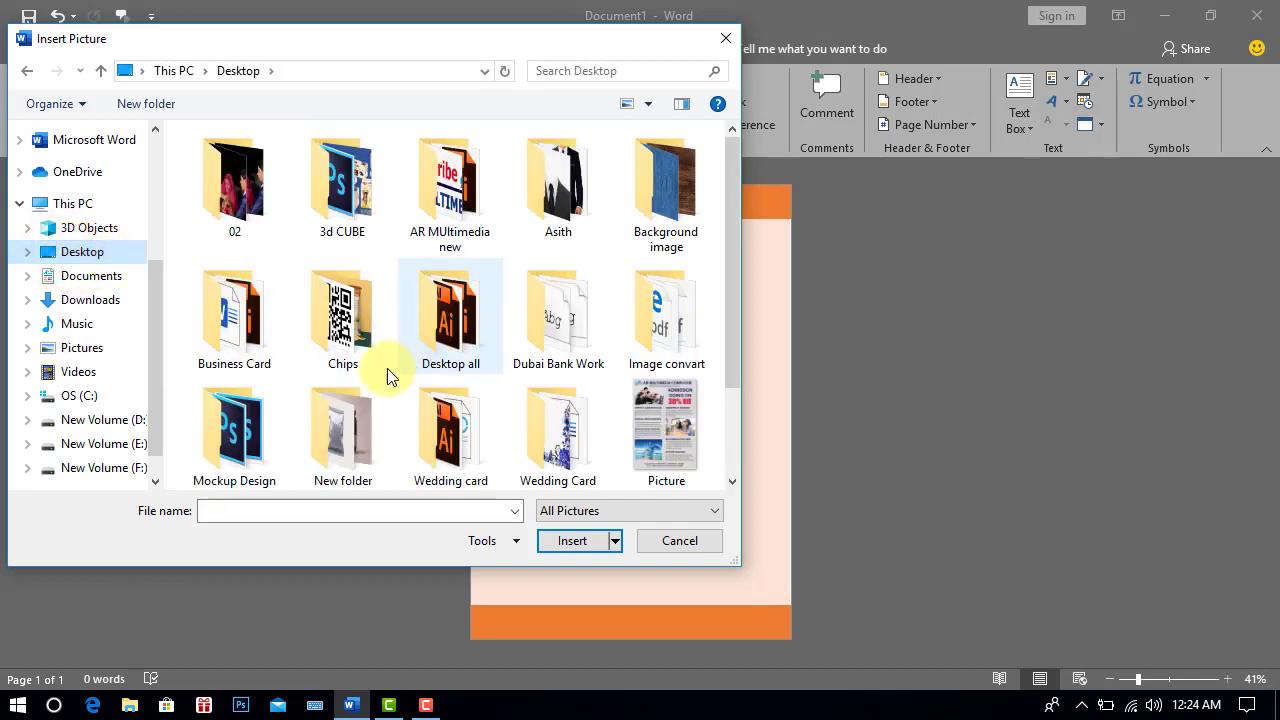
{"action": "left_click", "coordinate": [337, 328]}
{"action": "double_click", "coordinate": [337, 328]}
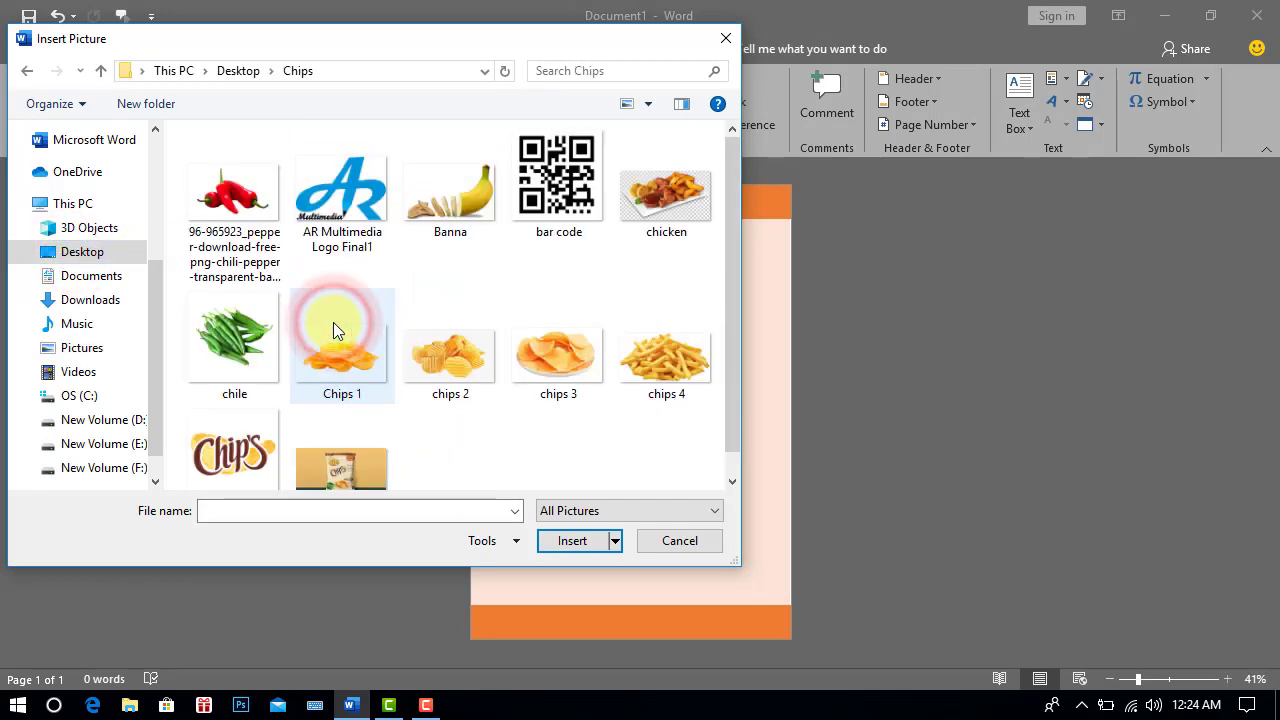
{"action": "left_click", "coordinate": [237, 345]}
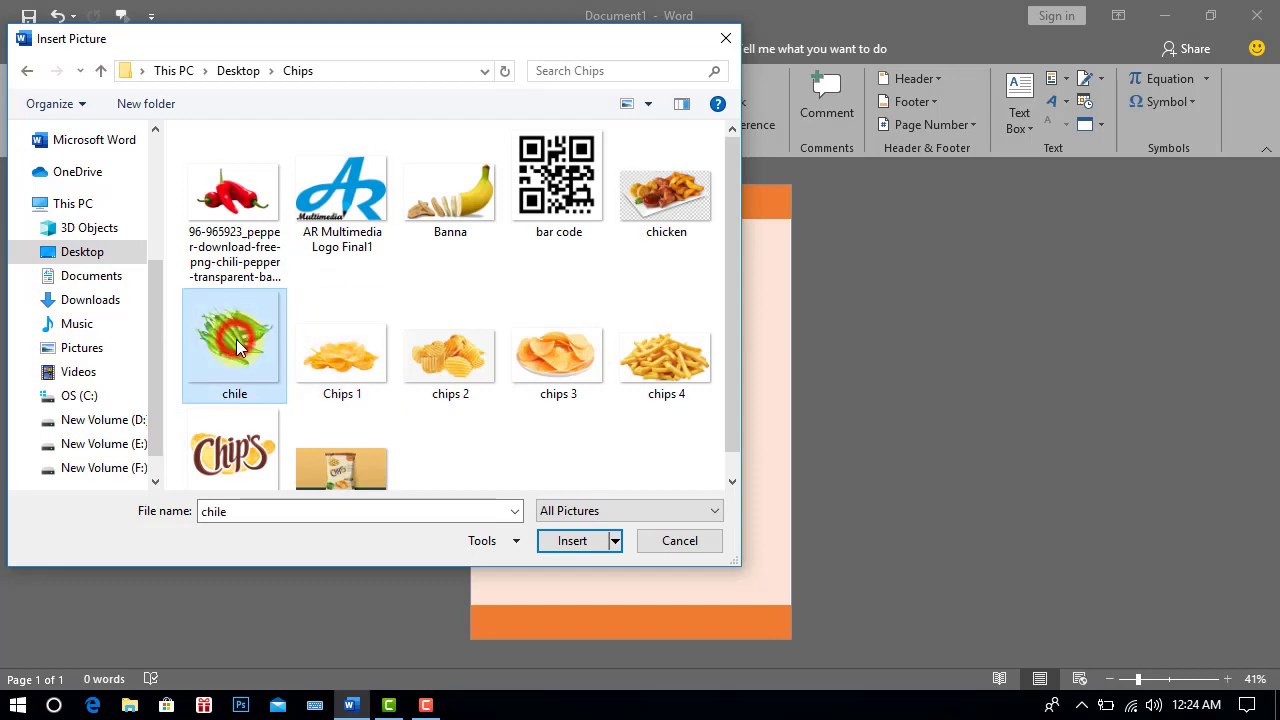
{"action": "left_click", "coordinate": [573, 541]}
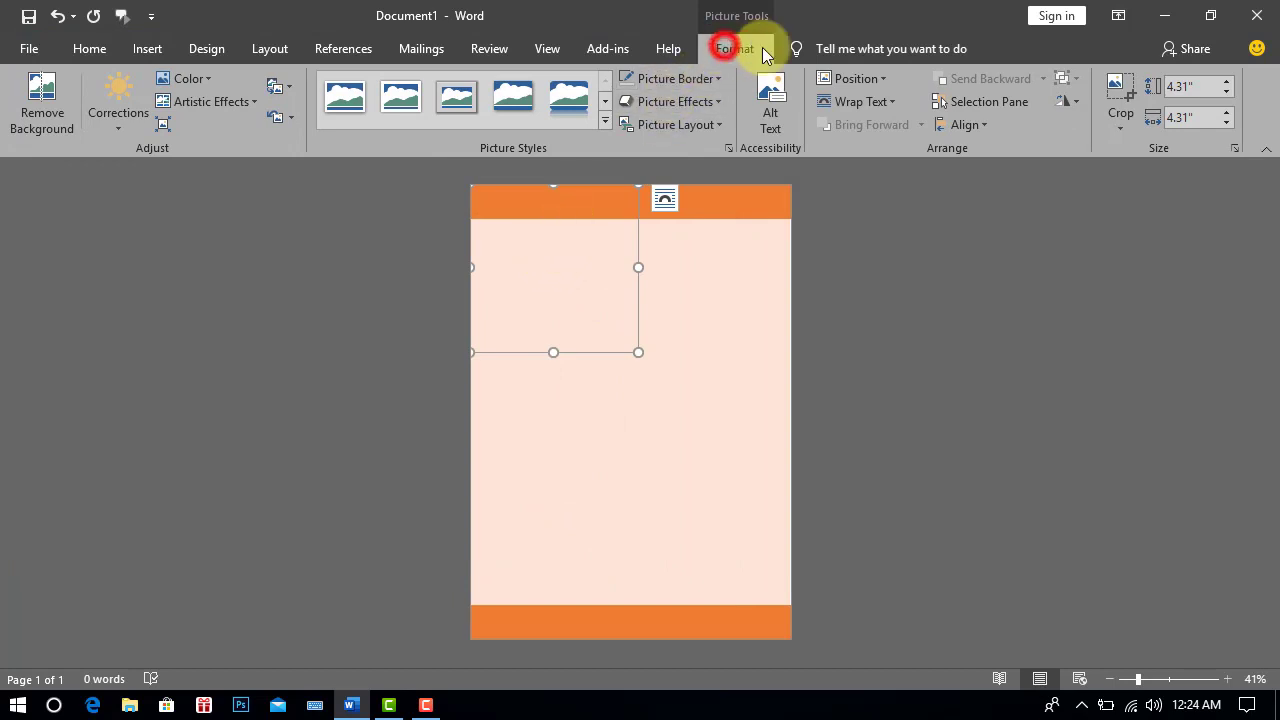
Set the chili picture to In Front of Text and place it bottom-left above the lower bar
{"action": "left_click", "coordinate": [855, 101]}
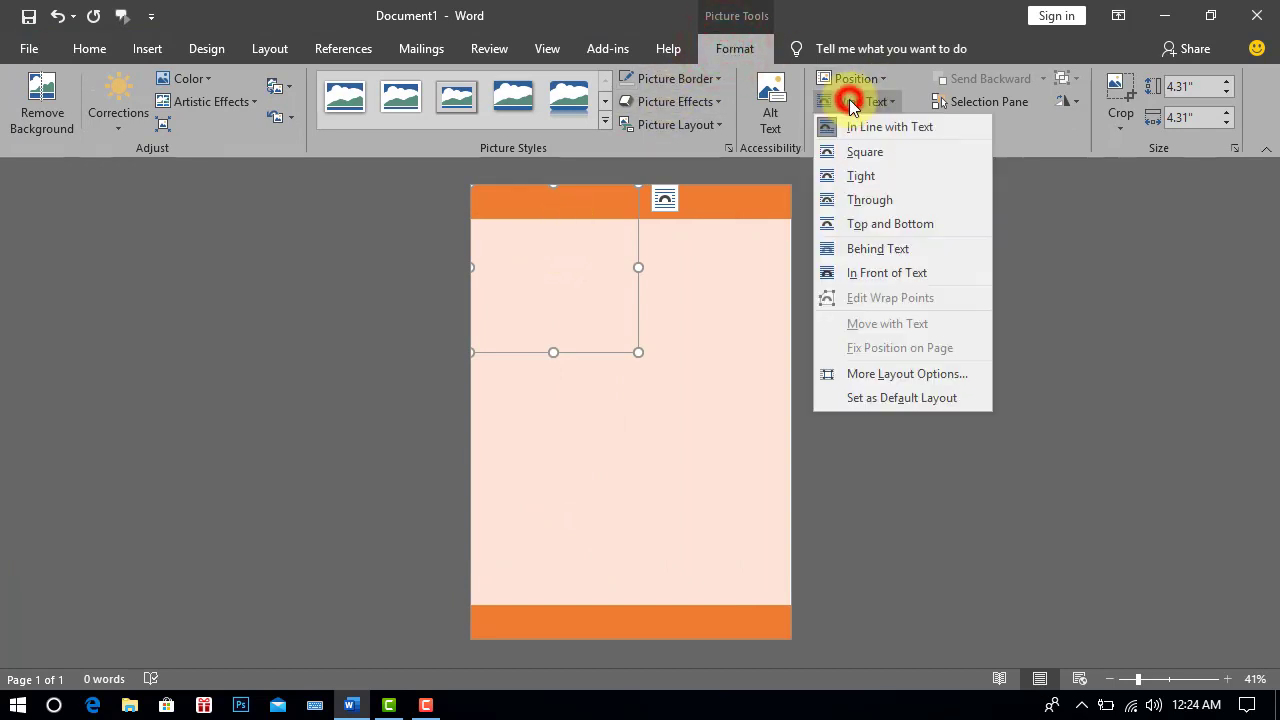
{"action": "left_click", "coordinate": [862, 270]}
{"action": "left_click_drag", "start_coordinate": [560, 293], "coordinate": [519, 555]}
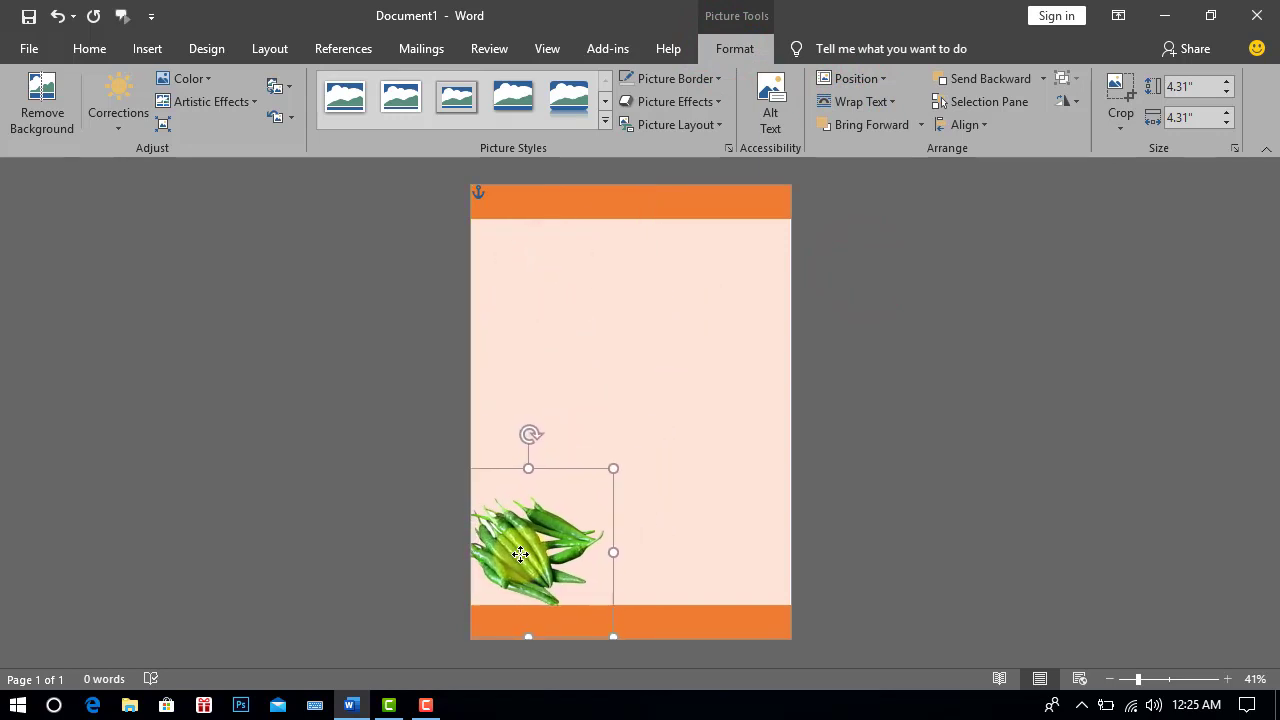
{"action": "left_click_drag", "start_coordinate": [519, 555], "coordinate": [524, 547]}
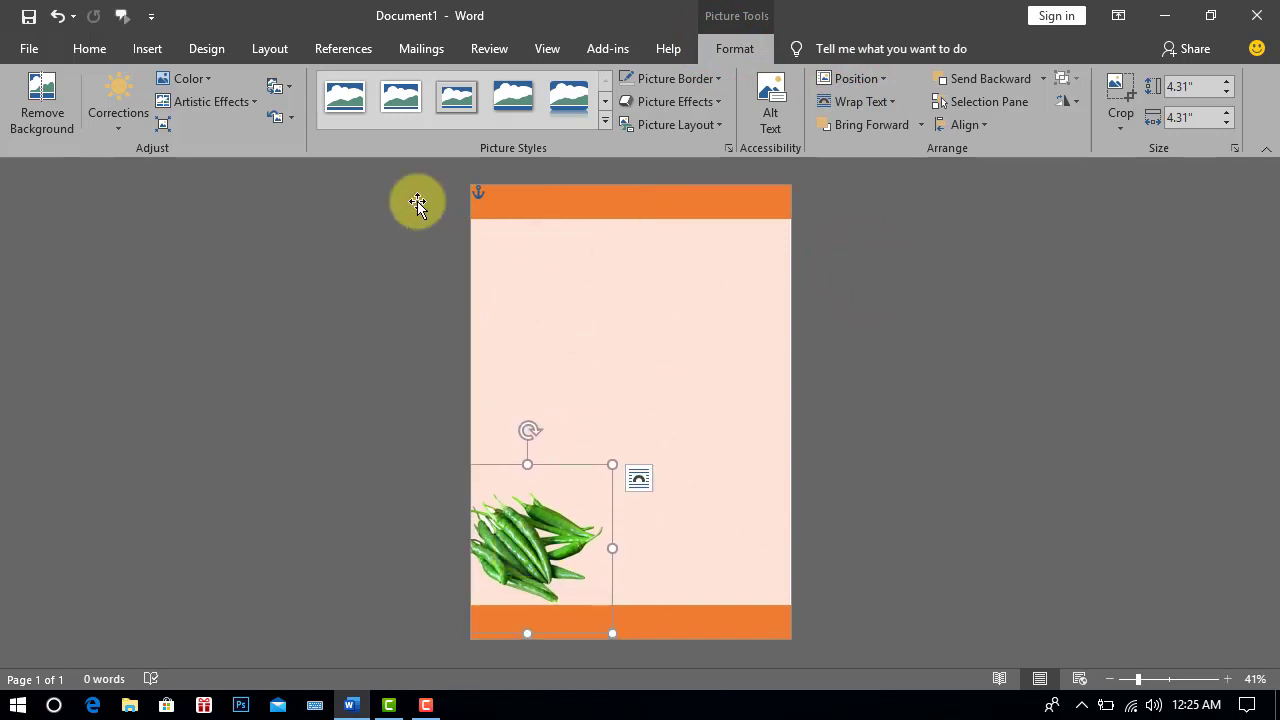
{"action": "left_click", "coordinate": [147, 48]}
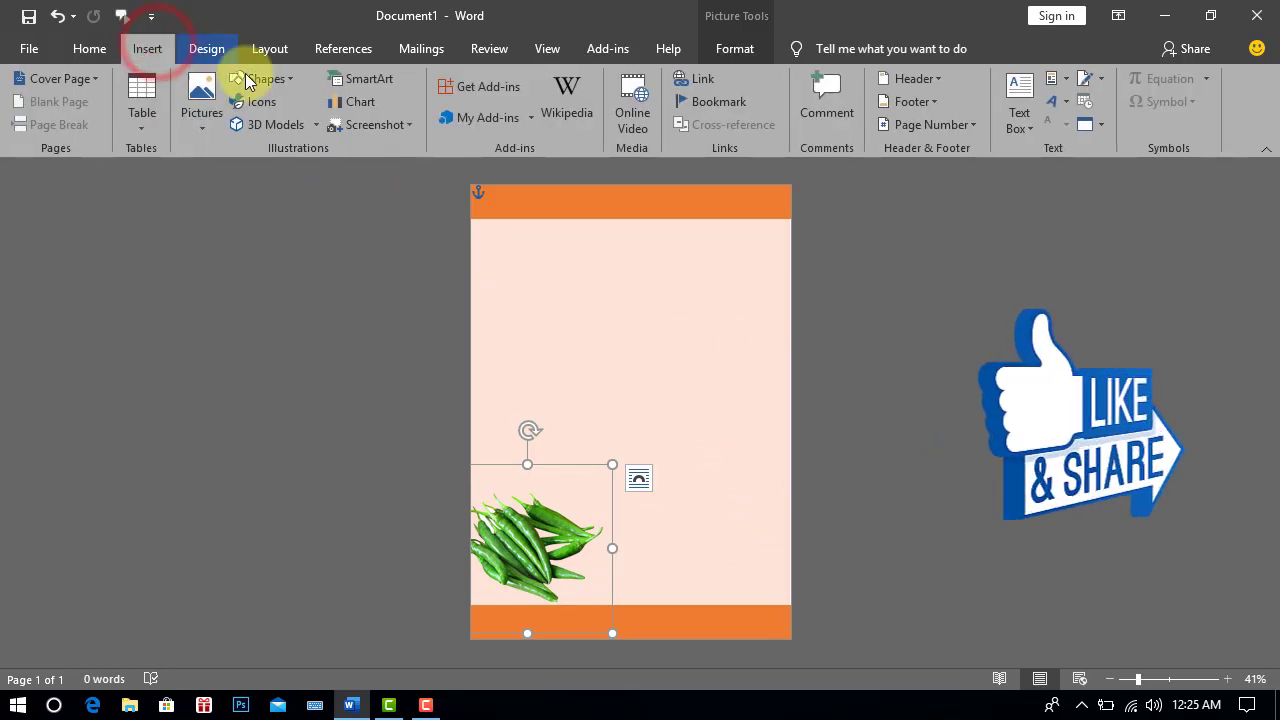
Insert the 'chips 4' fries picture in front of text, resized to 2.83" by 5.22" at mid-right
{"action": "left_click", "coordinate": [202, 100]}
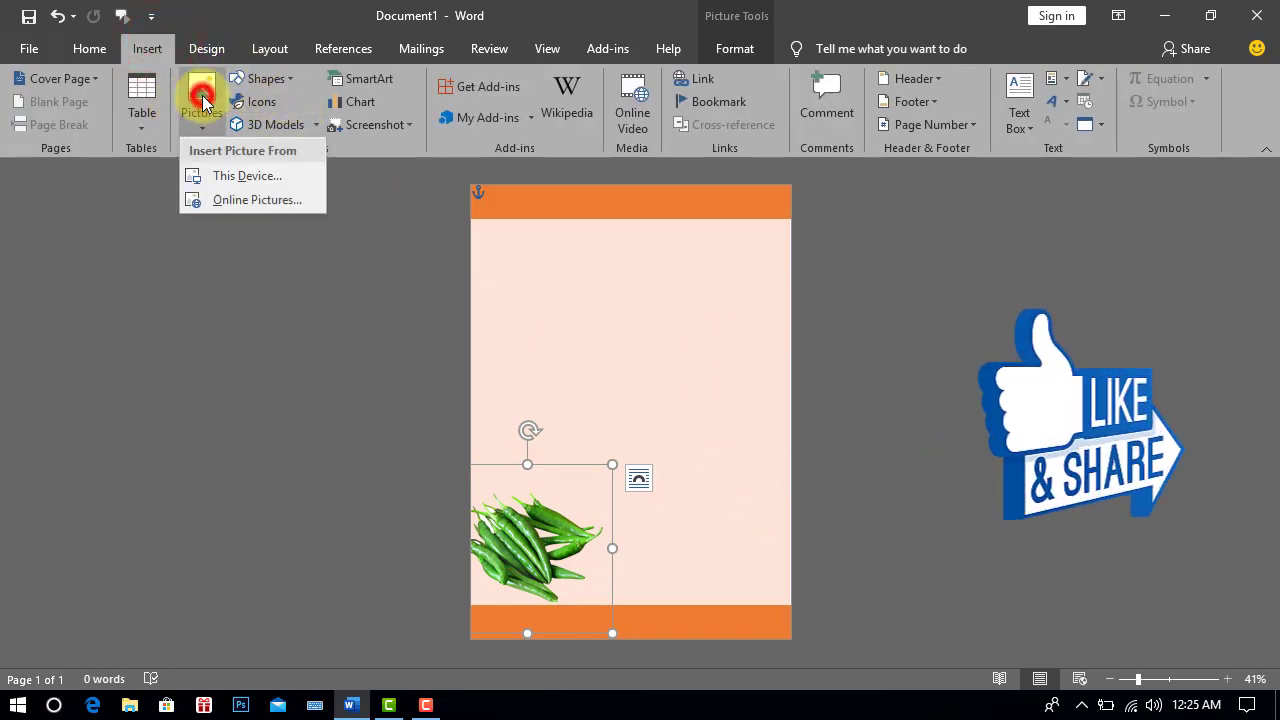
{"action": "left_click", "coordinate": [263, 177]}
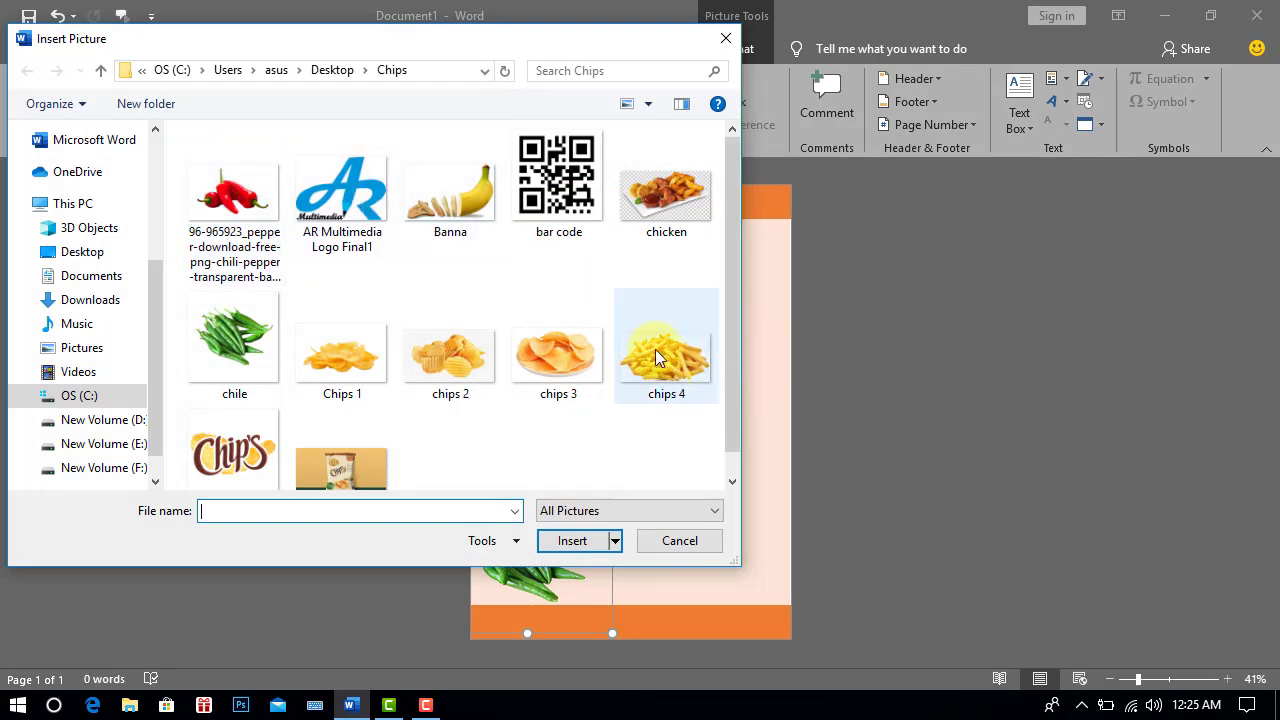
{"action": "left_click", "coordinate": [660, 360]}
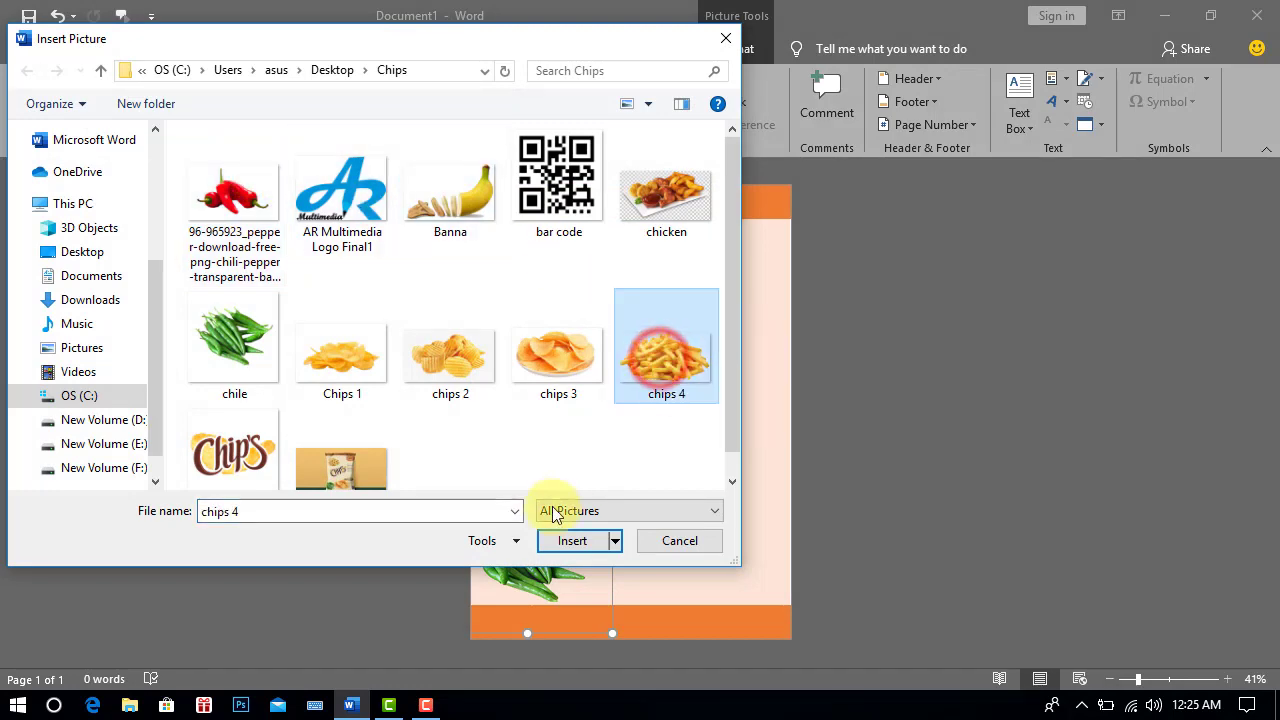
{"action": "left_click", "coordinate": [562, 542]}
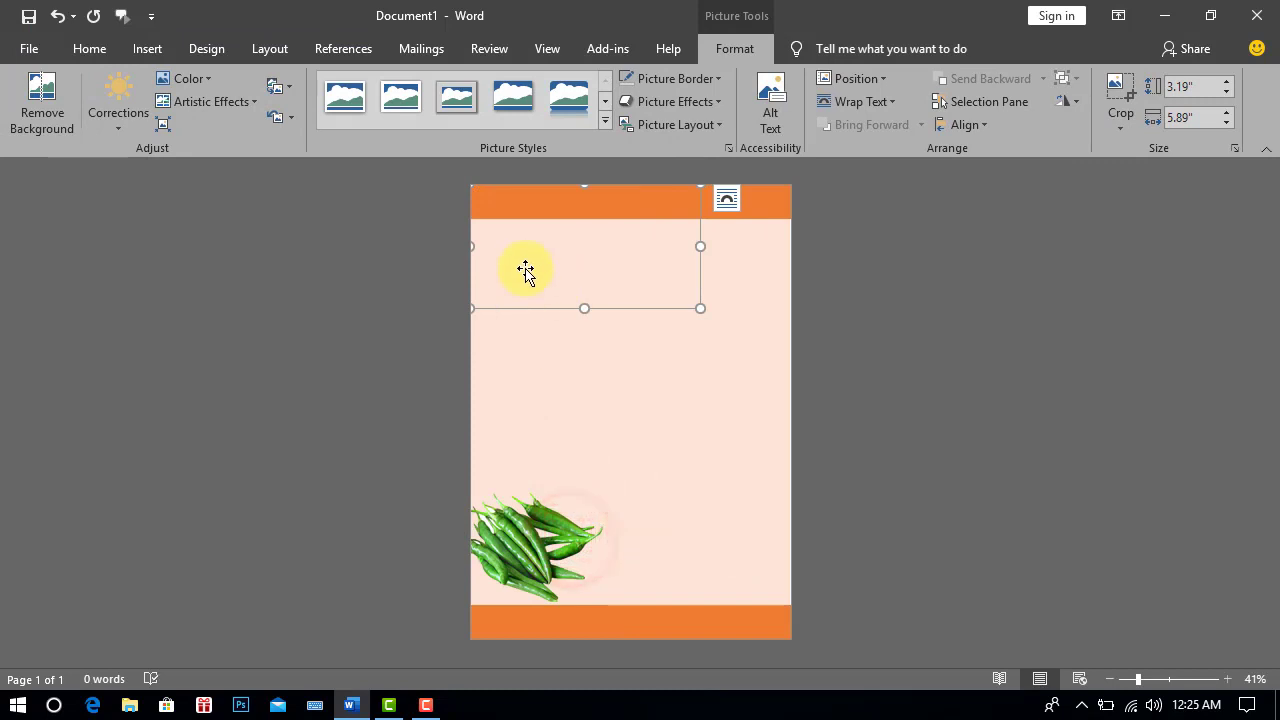
{"action": "left_click", "coordinate": [850, 102]}
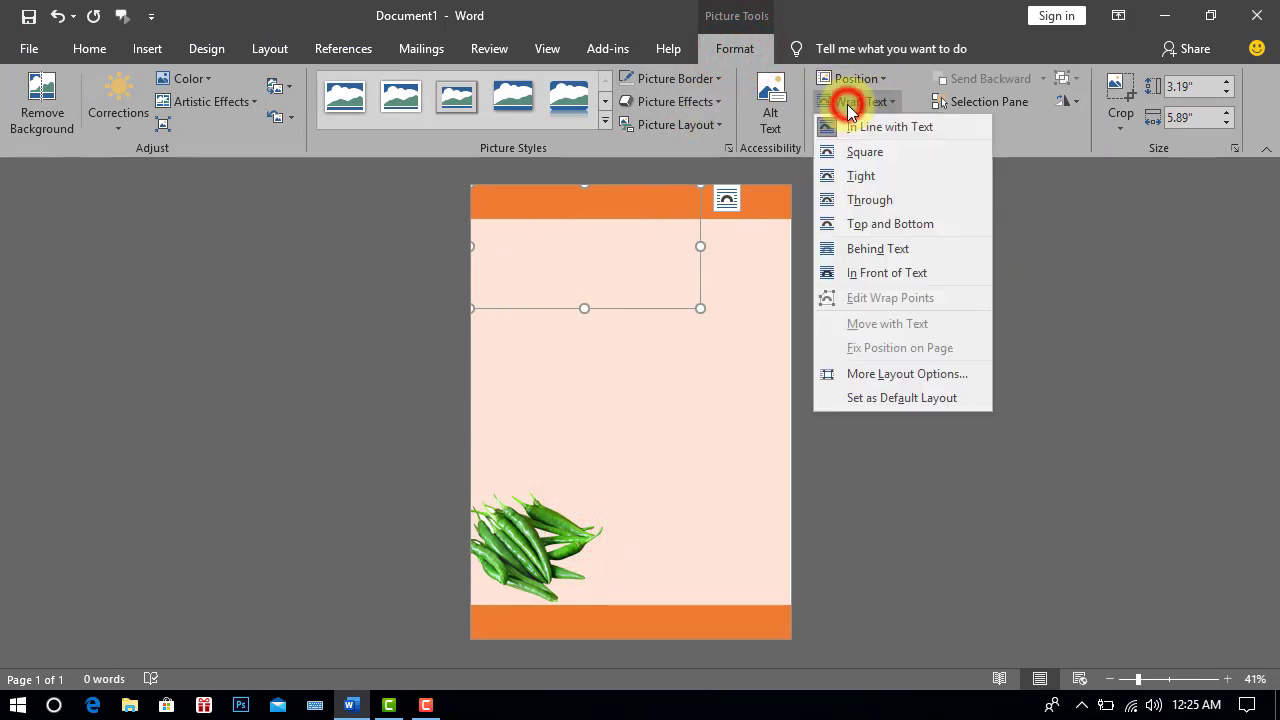
{"action": "left_click", "coordinate": [905, 274]}
{"action": "left_click_drag", "start_coordinate": [601, 255], "coordinate": [724, 434]}
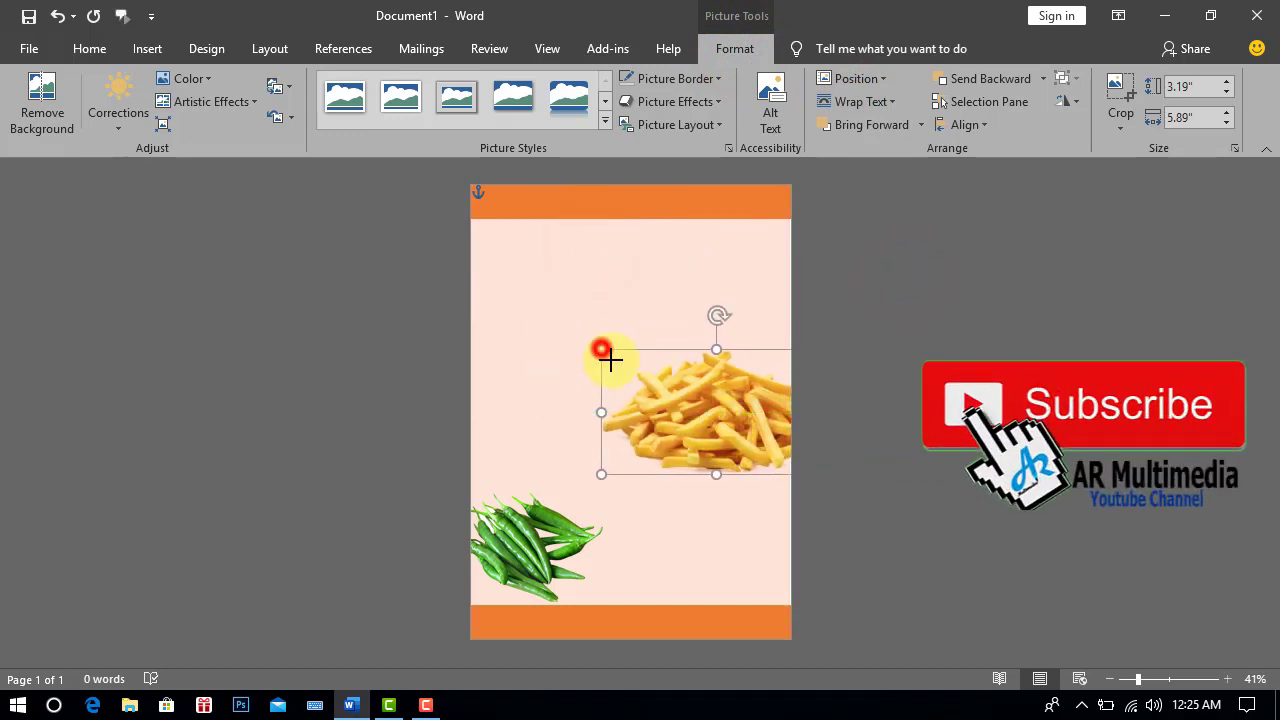
{"action": "left_click_drag", "start_coordinate": [601, 350], "coordinate": [626, 372]}
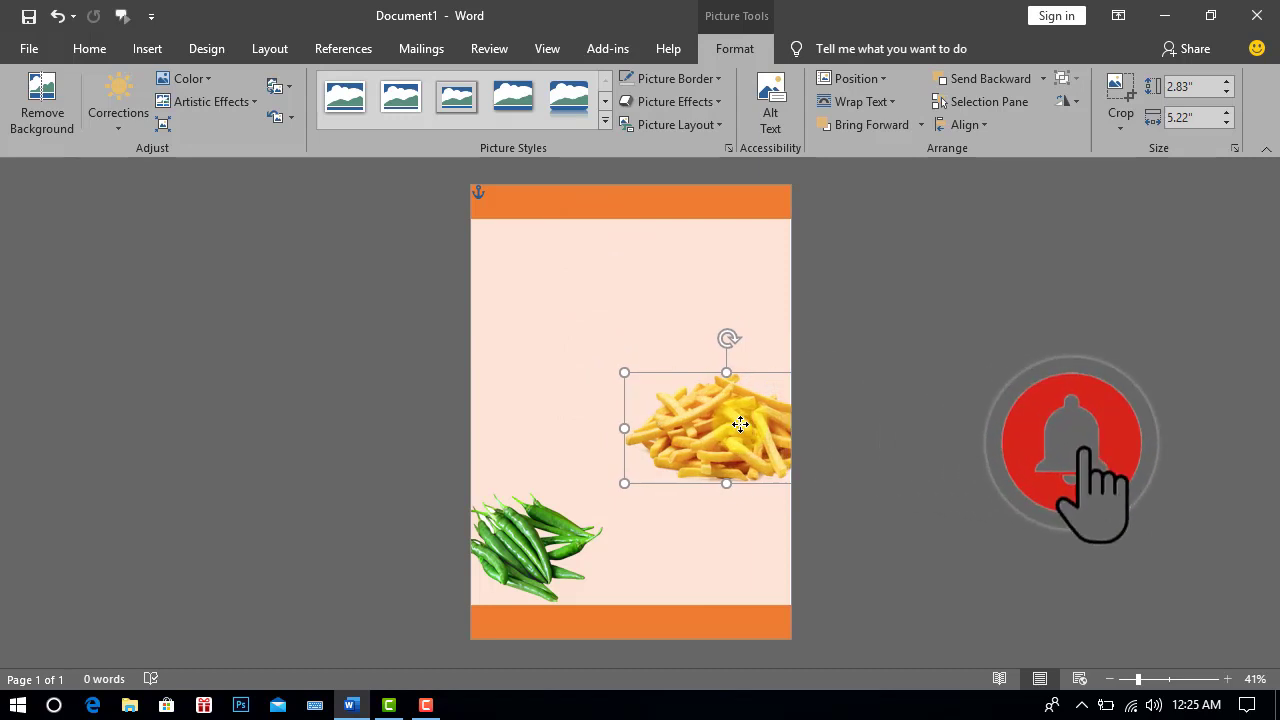
{"action": "left_click_drag", "start_coordinate": [742, 424], "coordinate": [740, 423]}
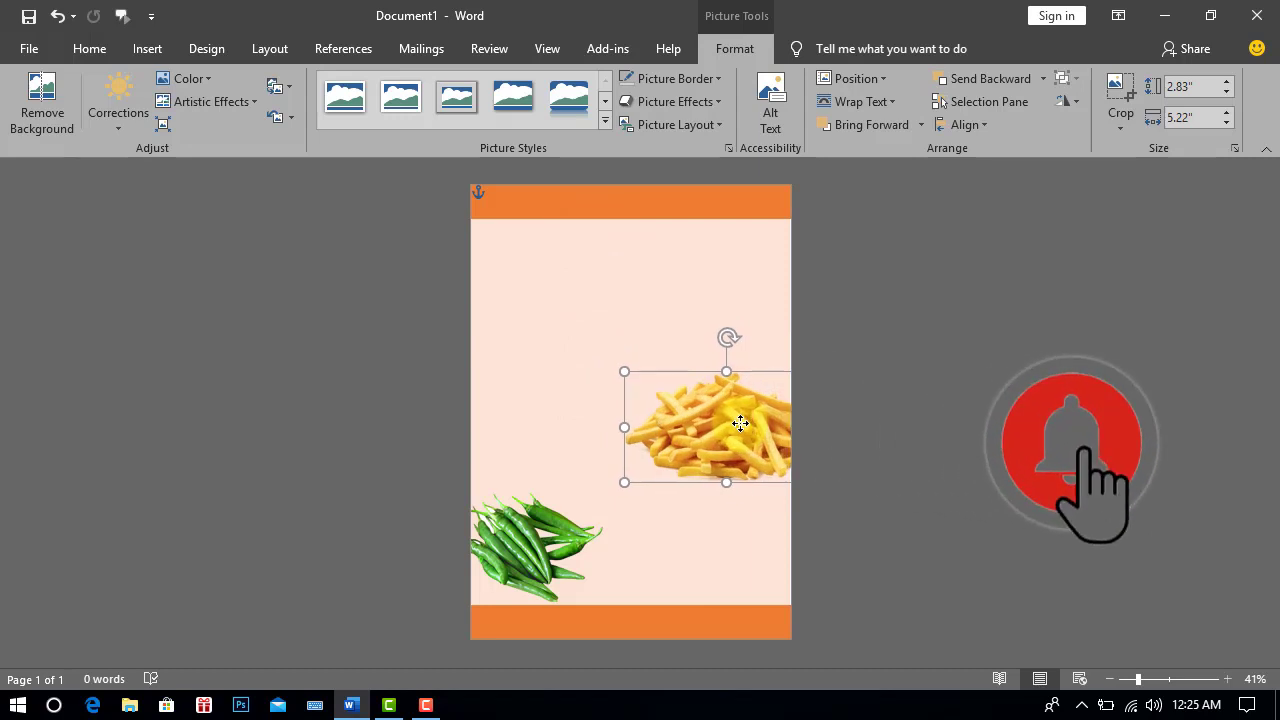
{"action": "left_click", "coordinate": [147, 48]}
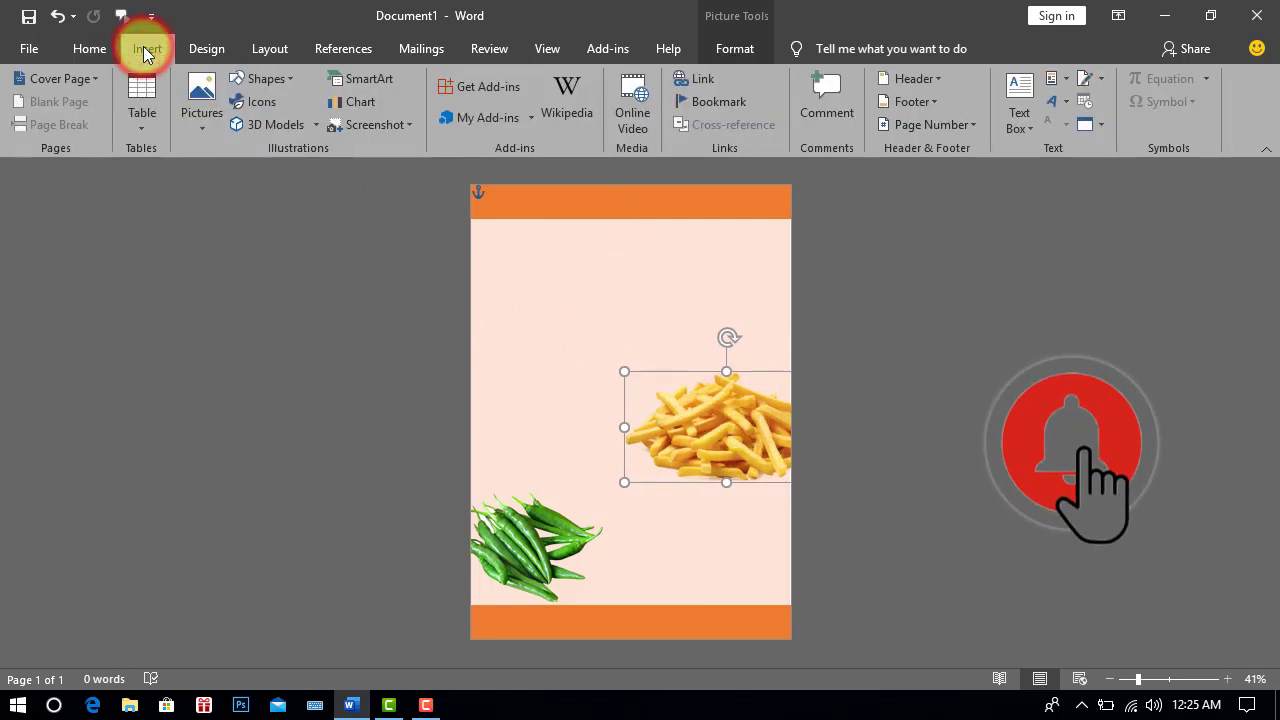
Insert the 'chips 3' picture in front of text and centre it between the fries and chilies
{"action": "left_click", "coordinate": [200, 100]}
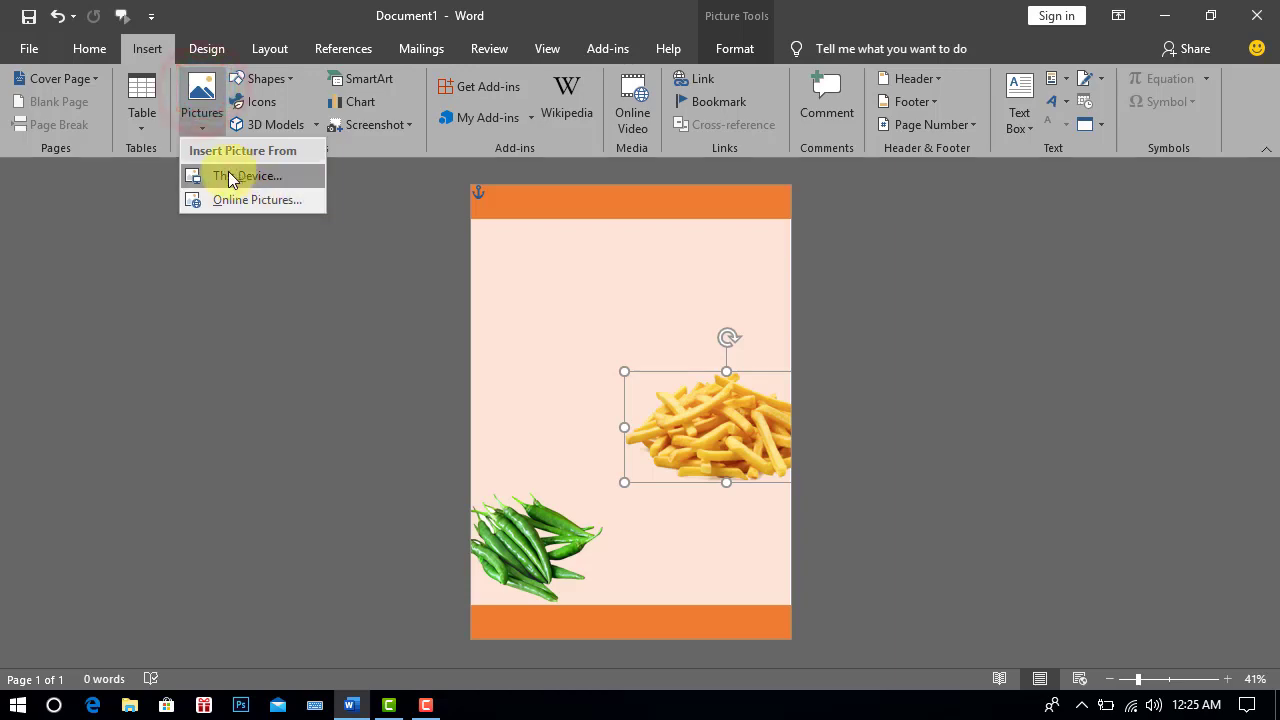
{"action": "left_click", "coordinate": [266, 184]}
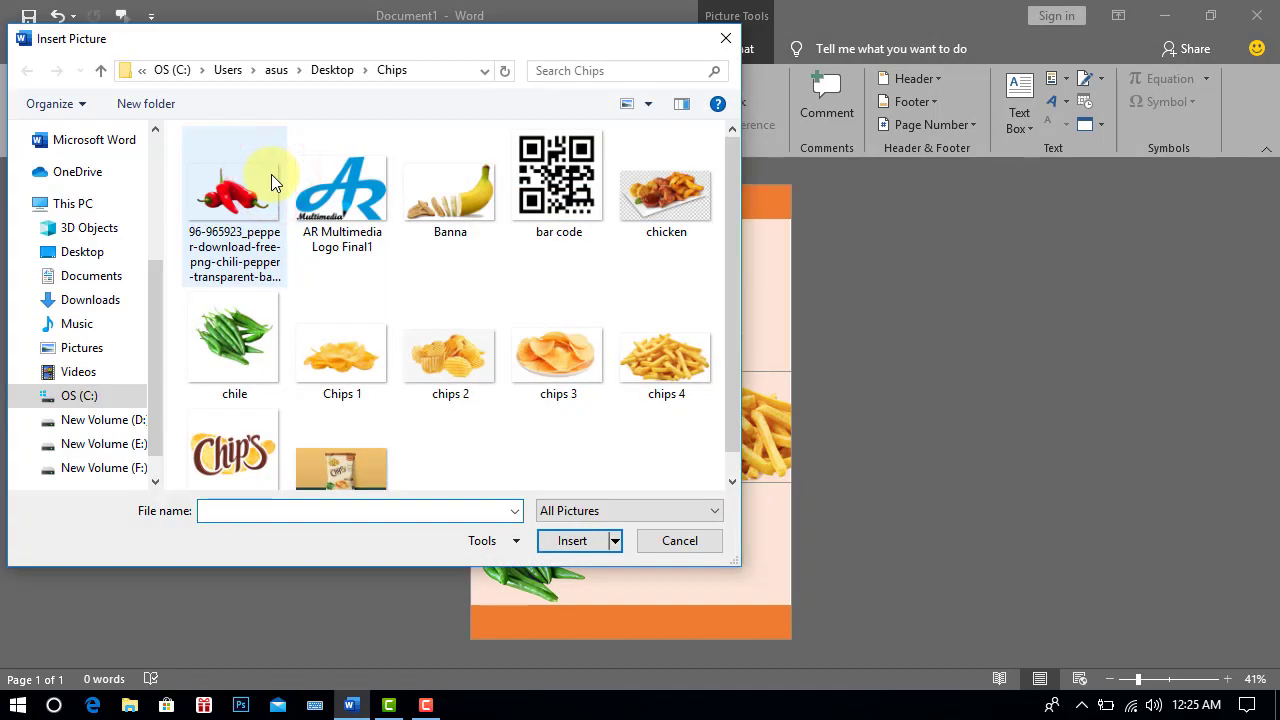
{"action": "left_click", "coordinate": [550, 353]}
{"action": "left_click", "coordinate": [573, 540]}
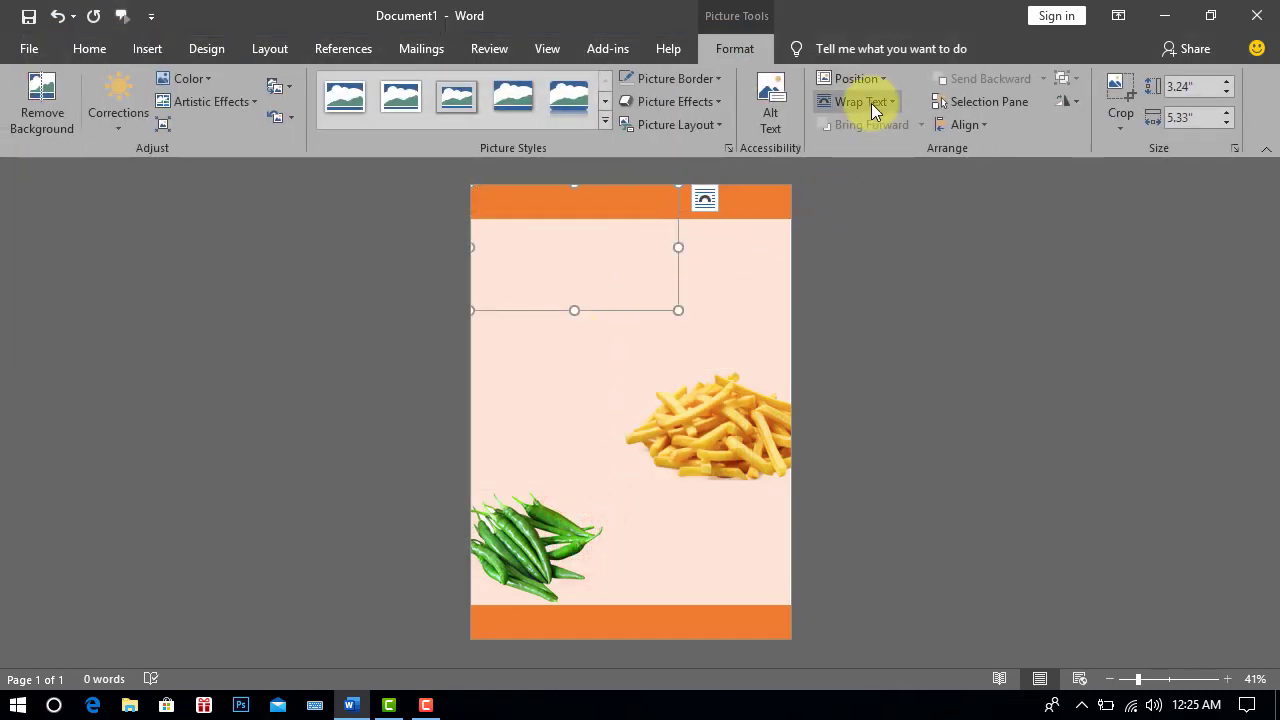
{"action": "left_click", "coordinate": [871, 103]}
{"action": "left_click", "coordinate": [859, 277]}
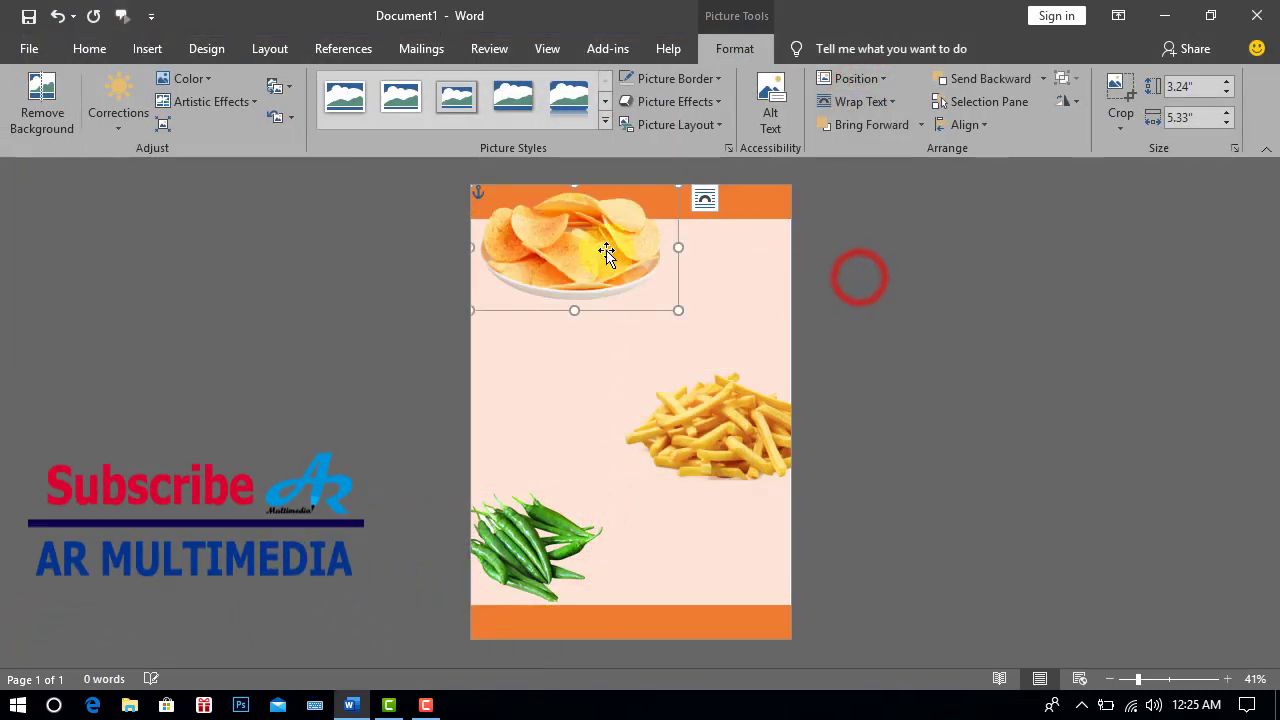
{"action": "left_click_drag", "start_coordinate": [607, 252], "coordinate": [635, 482]}
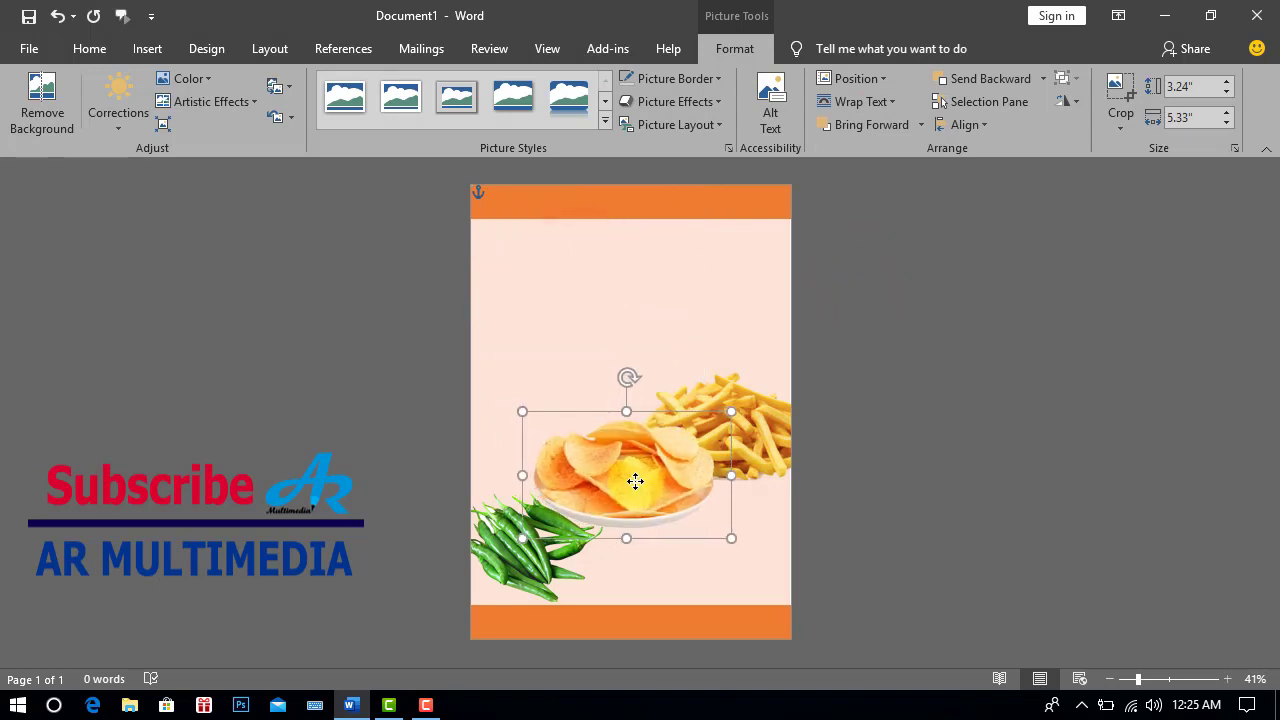
{"action": "left_click", "coordinate": [883, 487]}
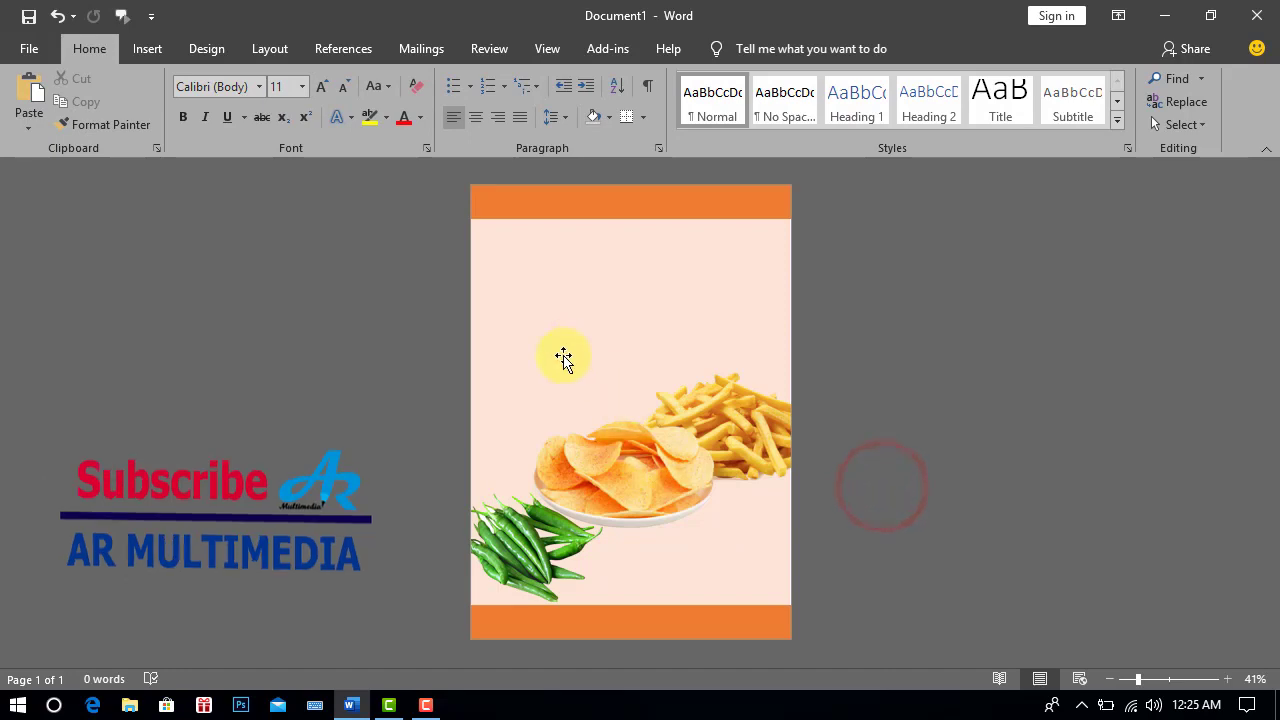
{"action": "left_click", "coordinate": [147, 50]}
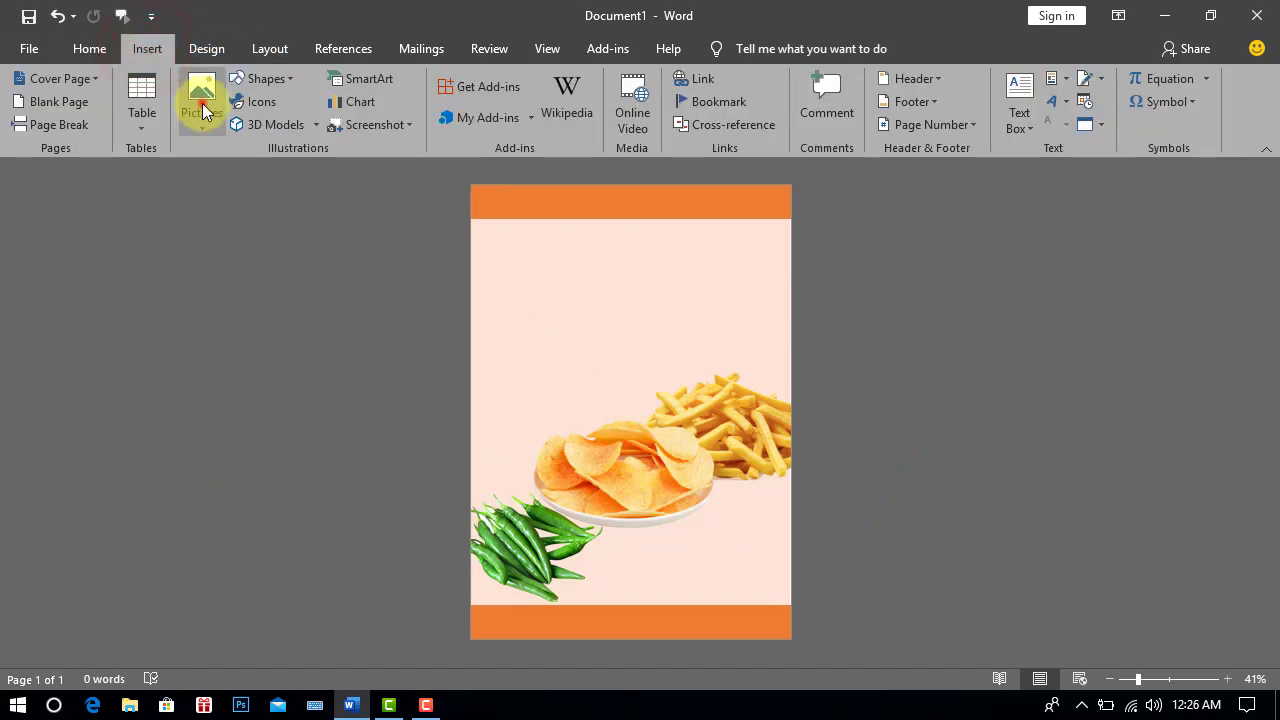
Insert the 'Banna' picture in front of text, shrink it, and place it above the chips plate
{"action": "left_click", "coordinate": [203, 110]}
{"action": "left_click", "coordinate": [273, 177]}
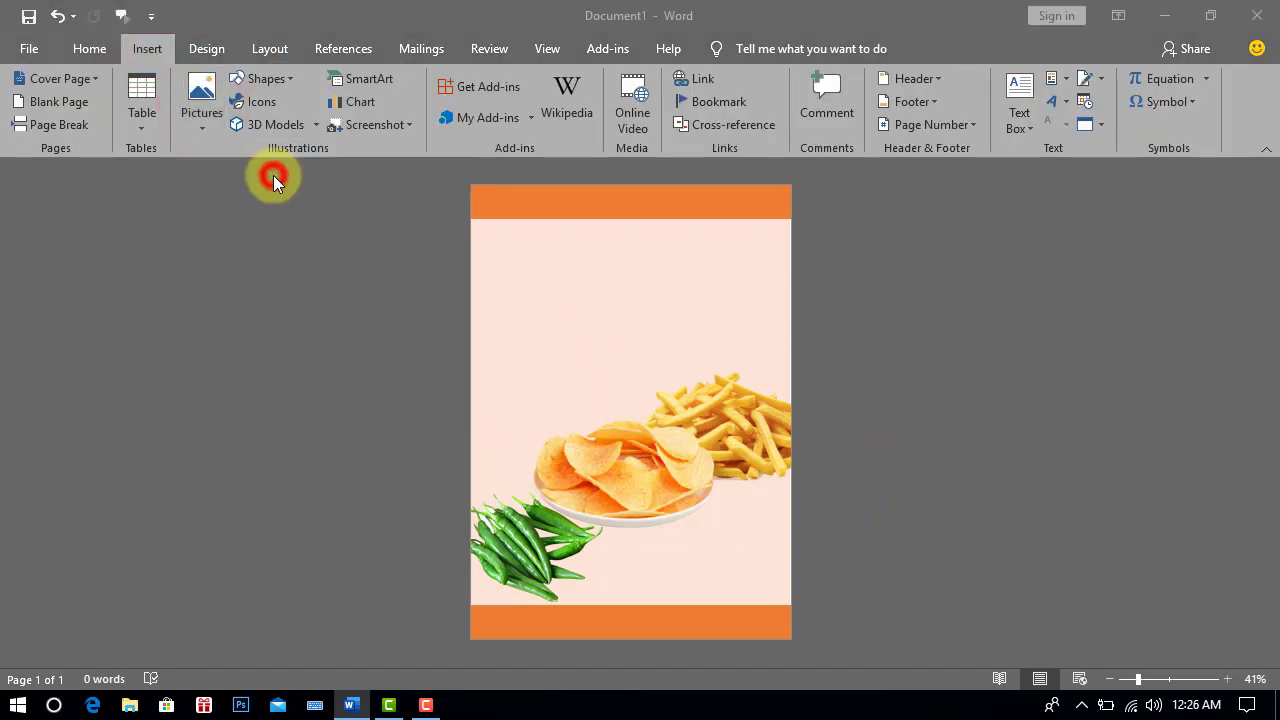
{"action": "left_click", "coordinate": [445, 195]}
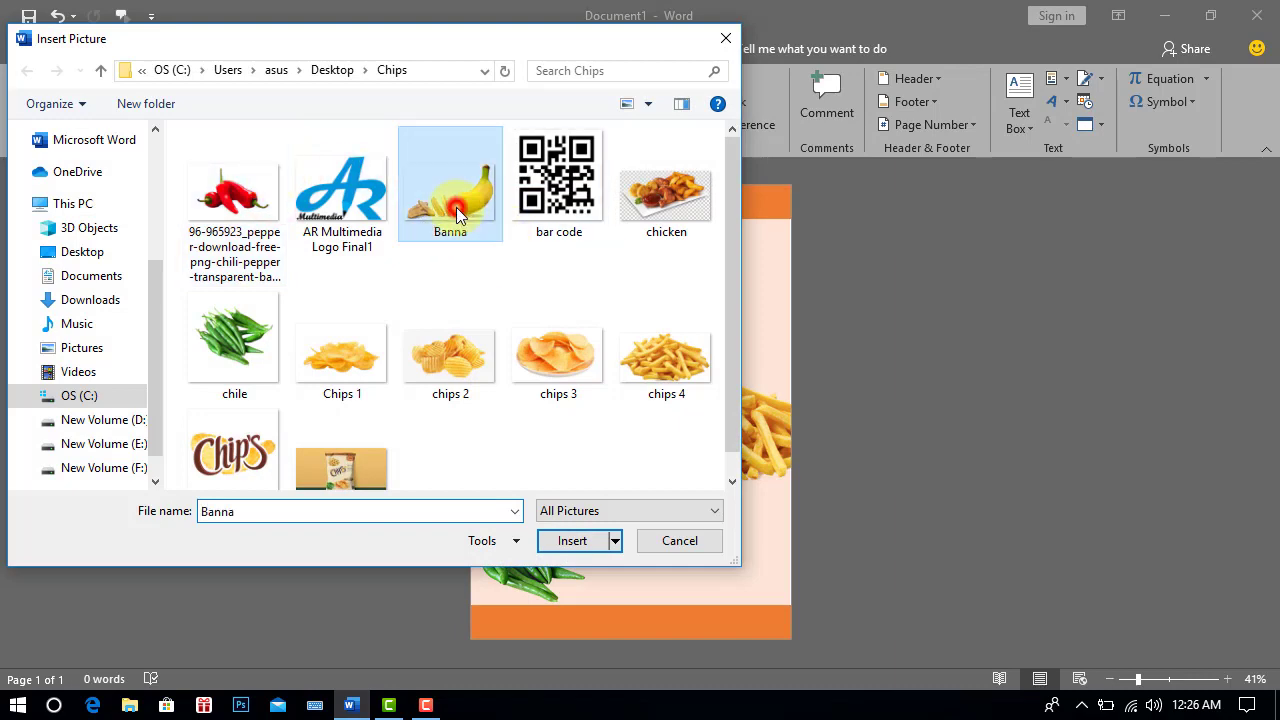
{"action": "left_click", "coordinate": [572, 542]}
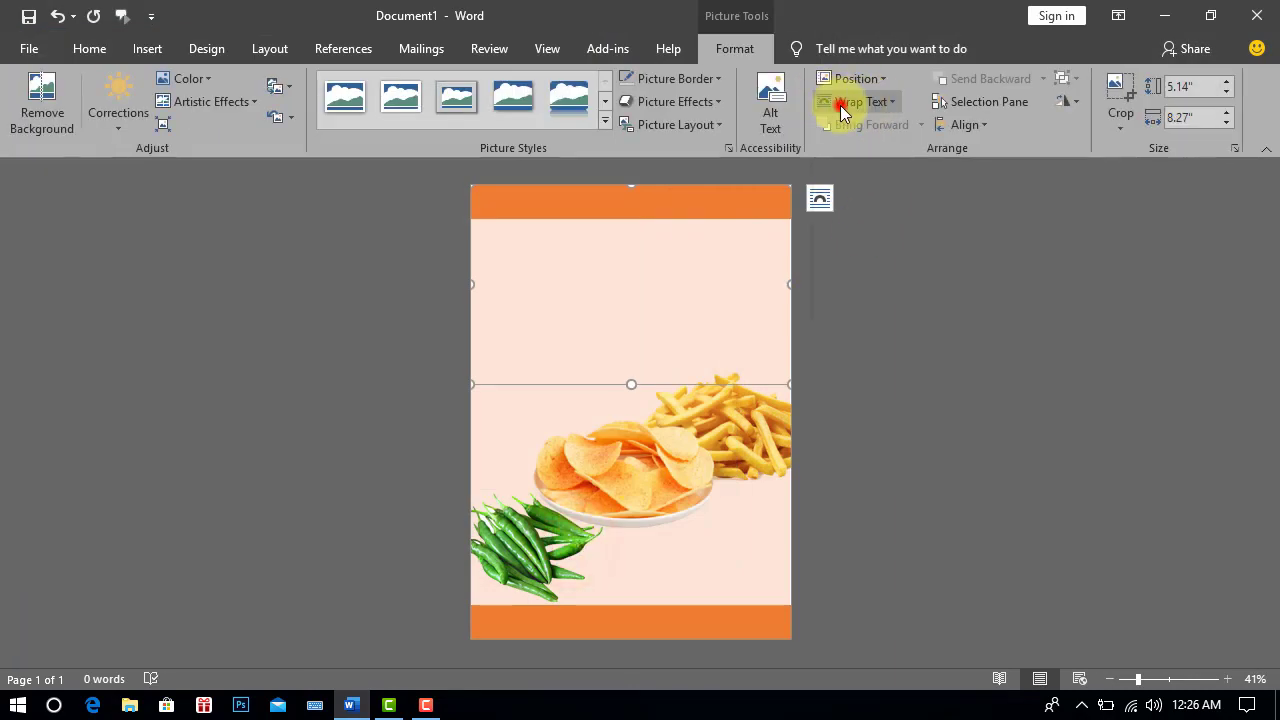
{"action": "left_click", "coordinate": [841, 103]}
{"action": "left_click", "coordinate": [887, 276]}
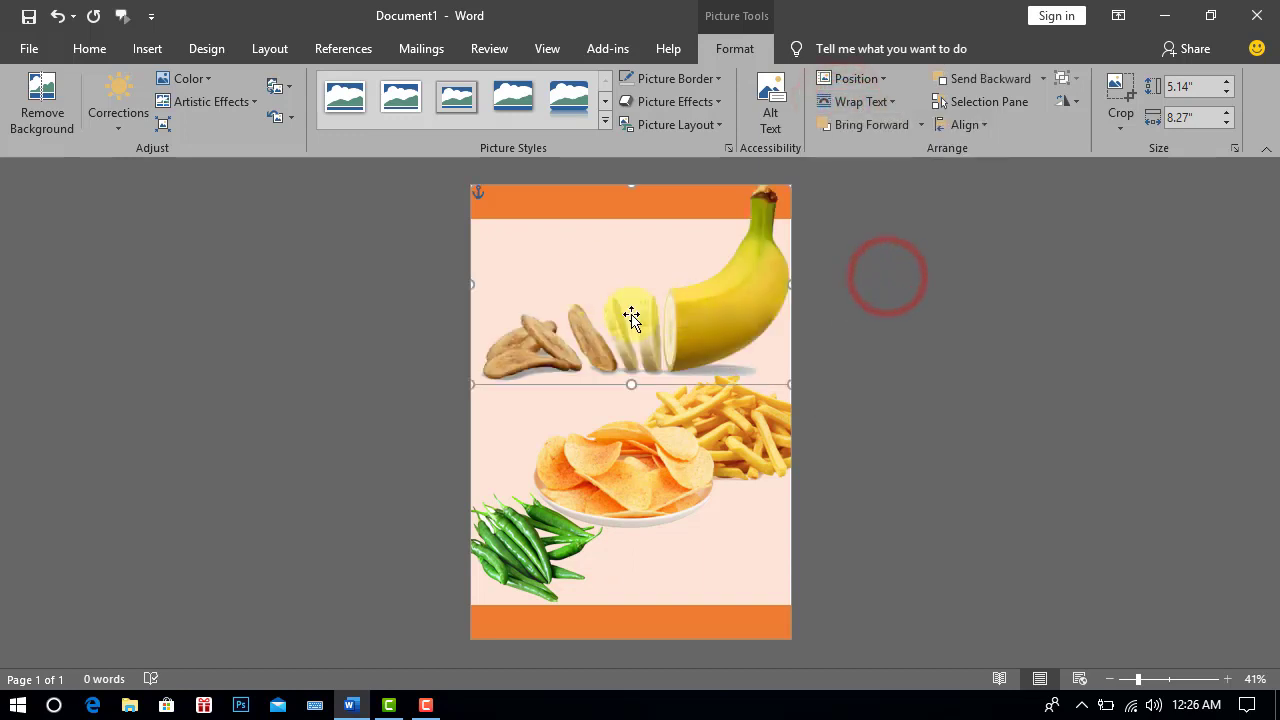
{"action": "left_click_drag", "start_coordinate": [631, 316], "coordinate": [700, 337]}
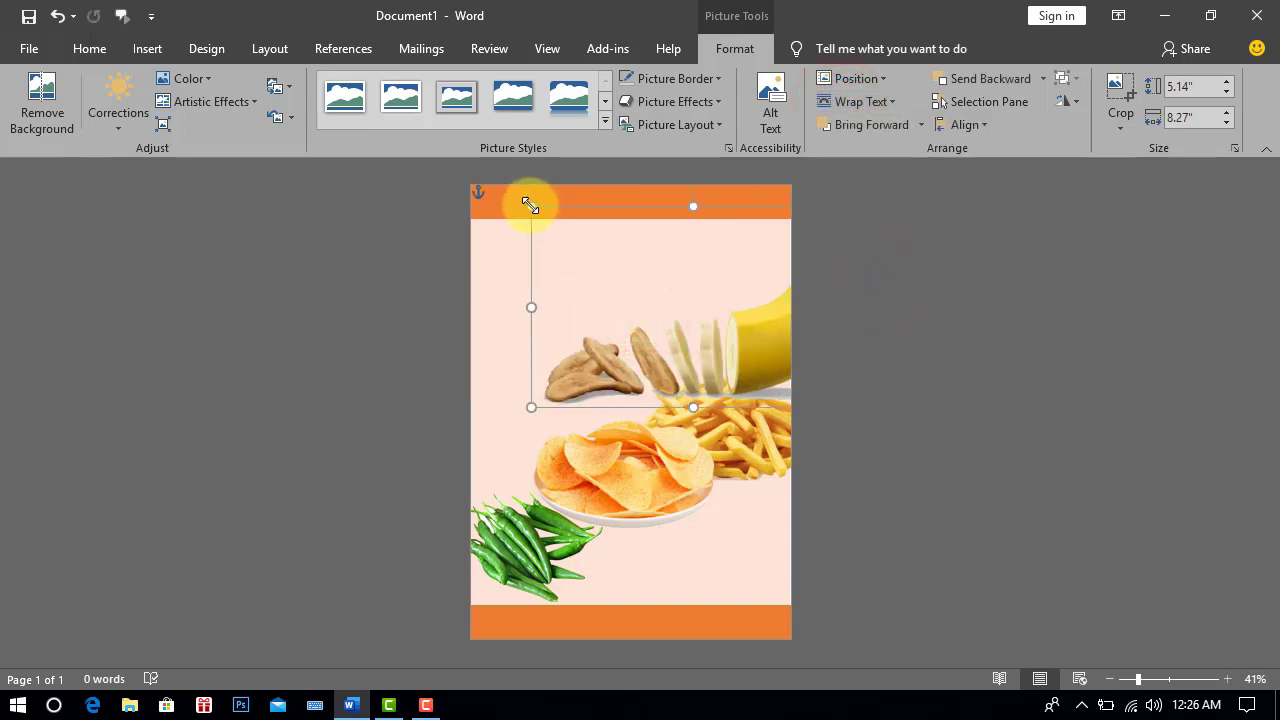
{"action": "left_click_drag", "start_coordinate": [531, 206], "coordinate": [752, 378]}
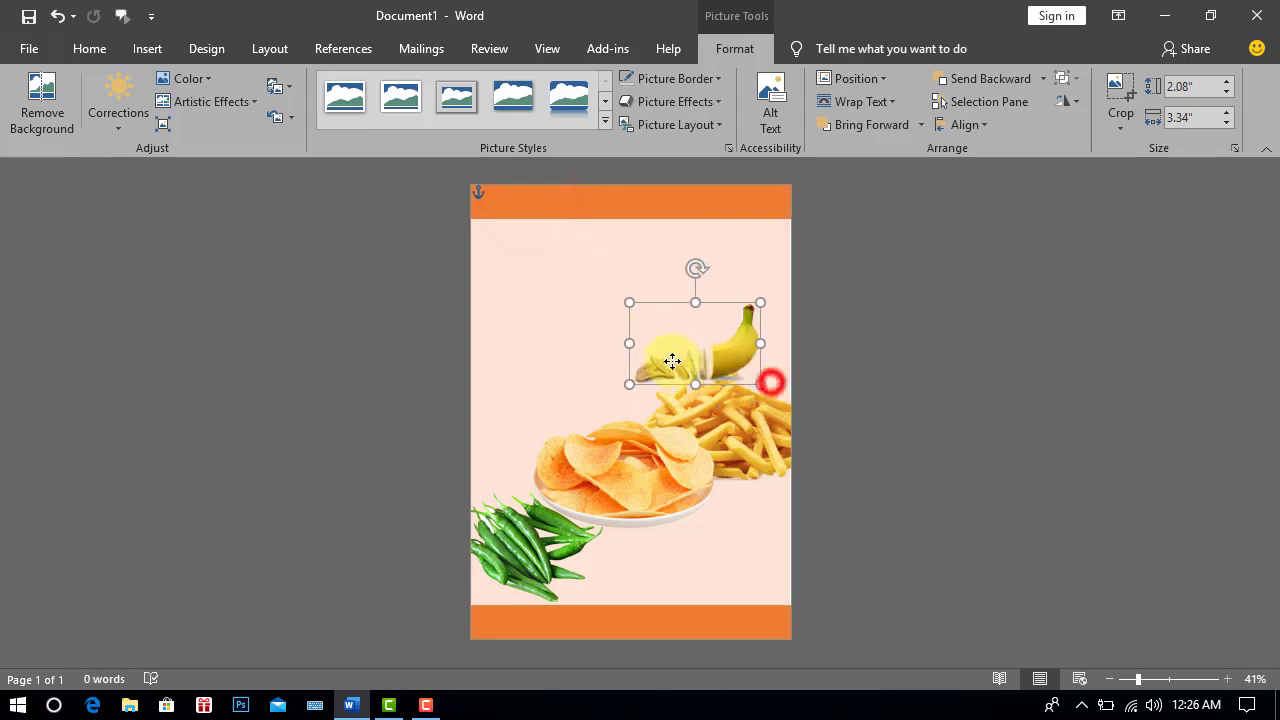
{"action": "left_click_drag", "start_coordinate": [672, 361], "coordinate": [626, 402]}
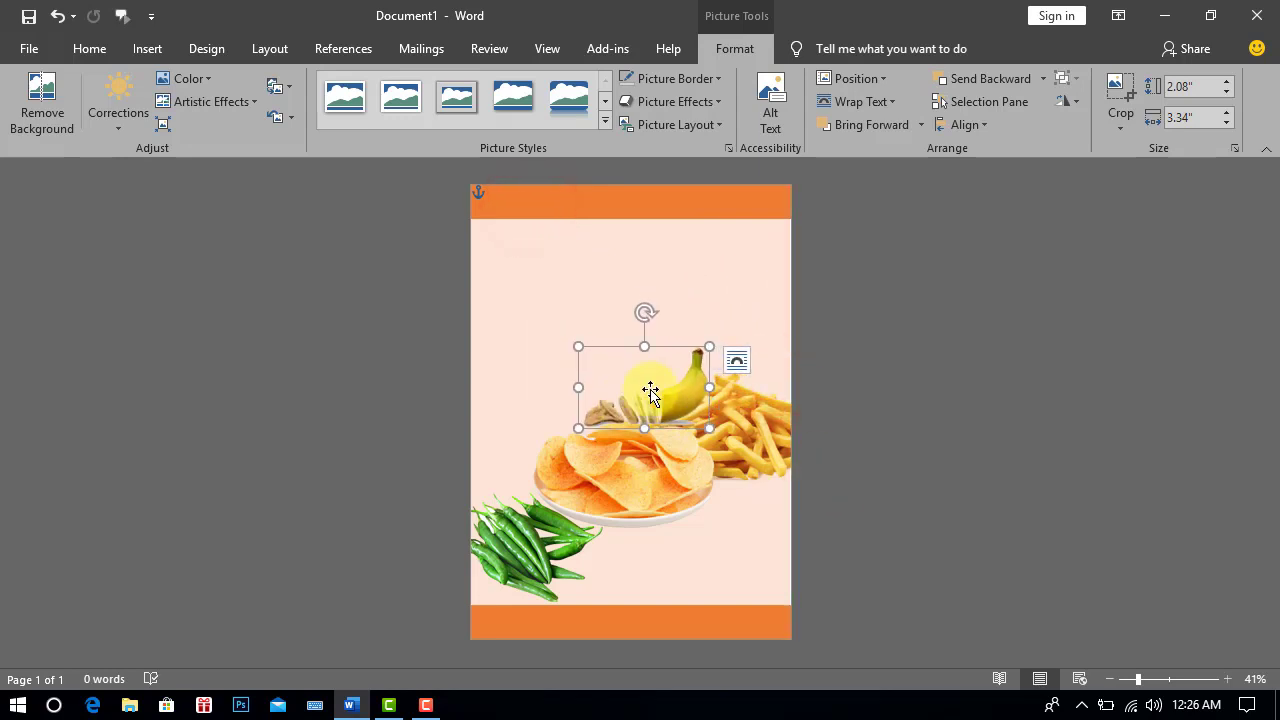
{"action": "left_click", "coordinate": [867, 405]}
Enlarge the chips plate picture to 3.9" by 6.42" and move it slightly lower
{"action": "left_click", "coordinate": [661, 487]}
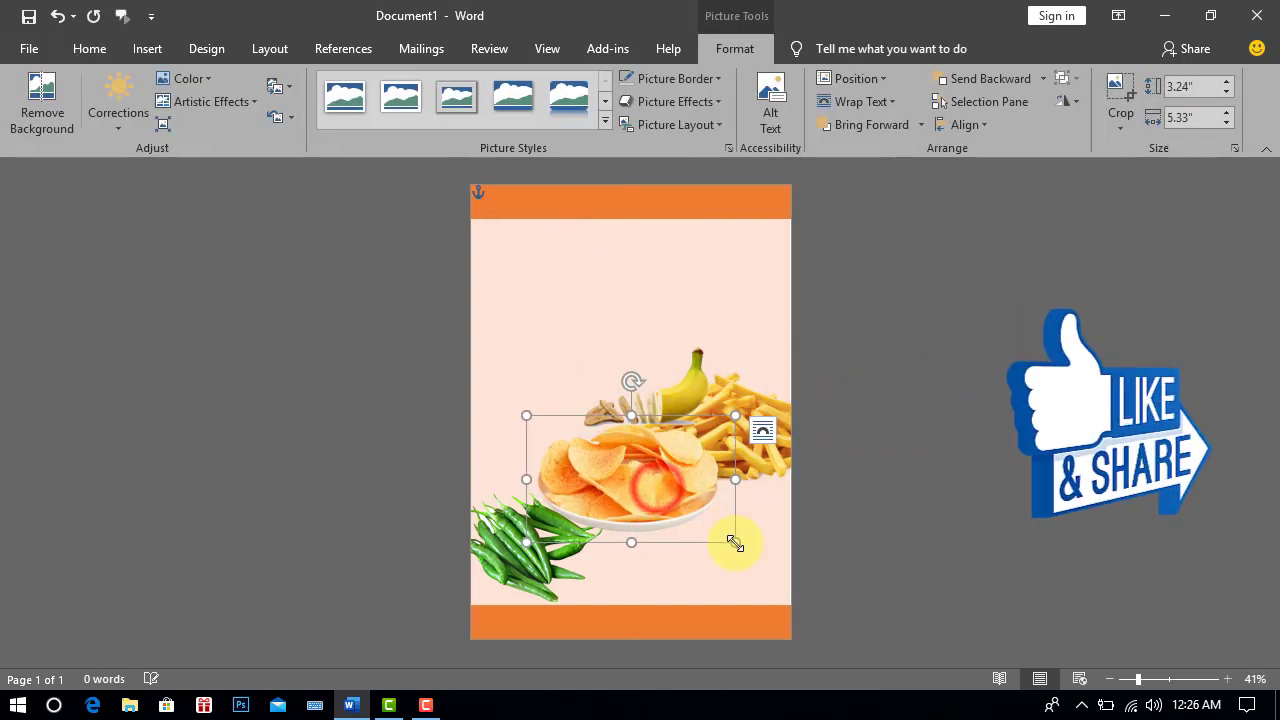
{"action": "left_click_drag", "start_coordinate": [731, 543], "coordinate": [763, 561]}
{"action": "left_click_drag", "start_coordinate": [691, 508], "coordinate": [676, 492]}
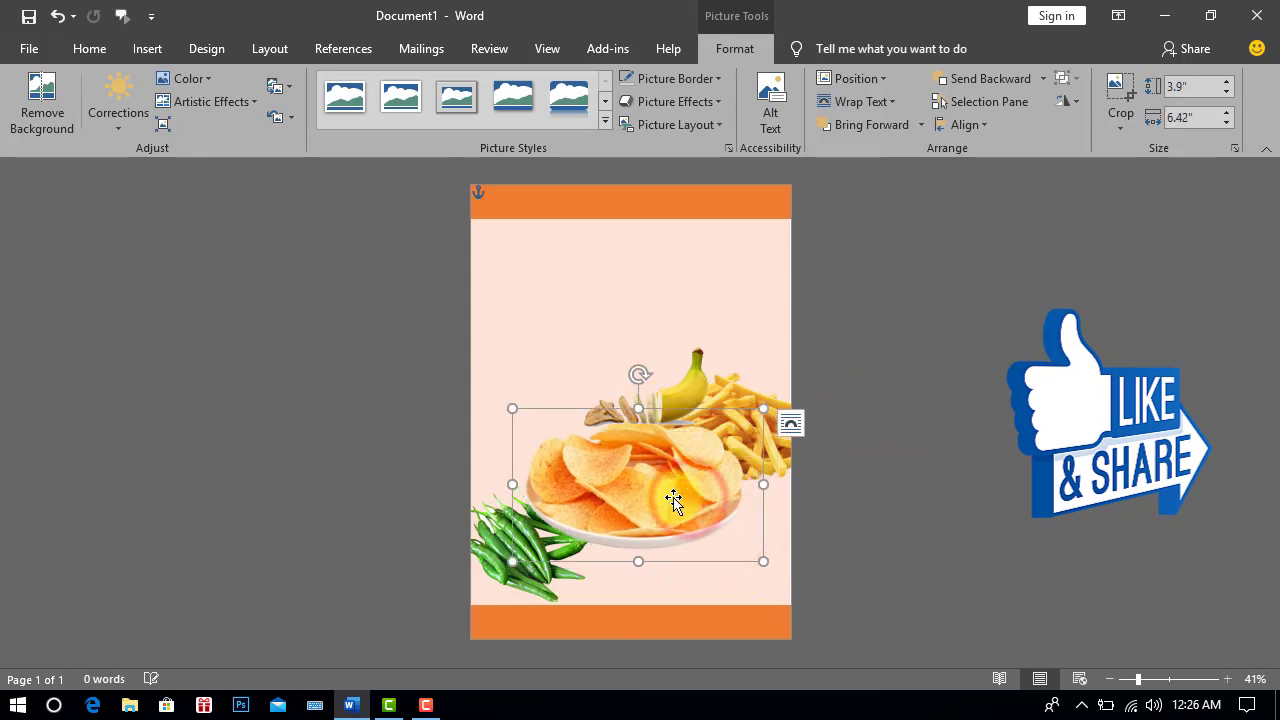
{"action": "left_click_drag", "start_coordinate": [652, 484], "coordinate": [652, 494]}
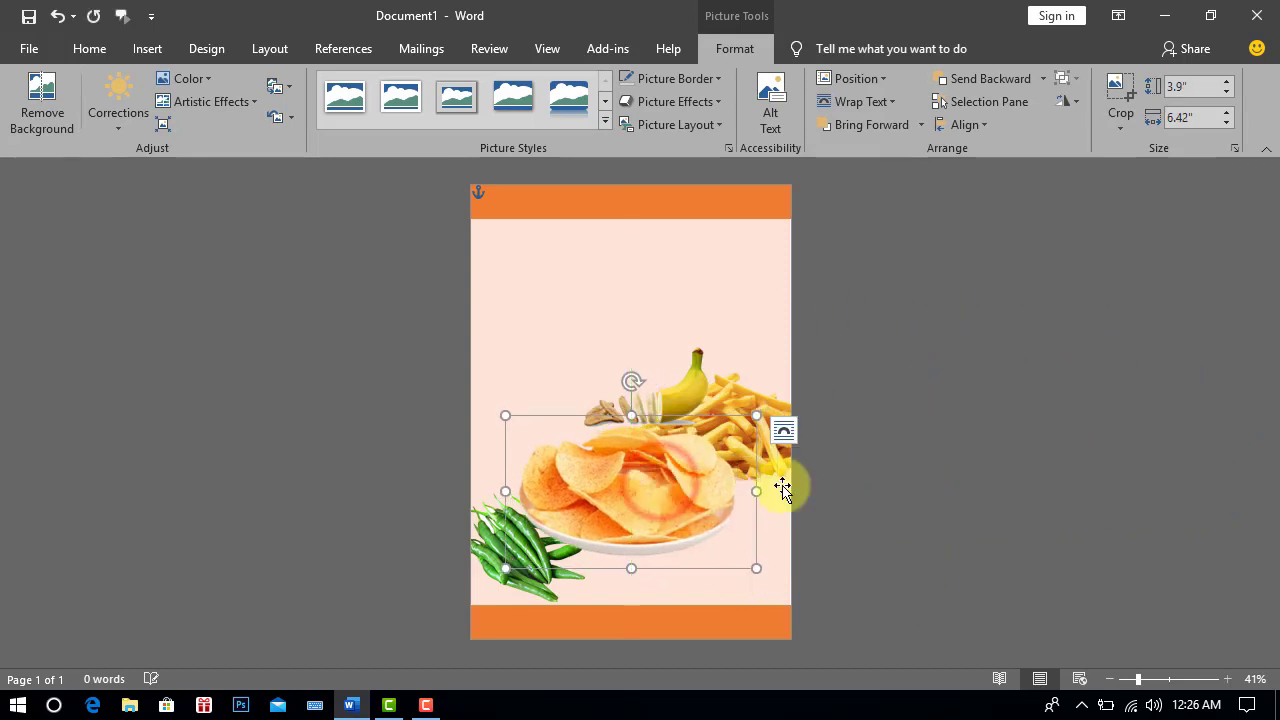
{"action": "left_click", "coordinate": [880, 486]}
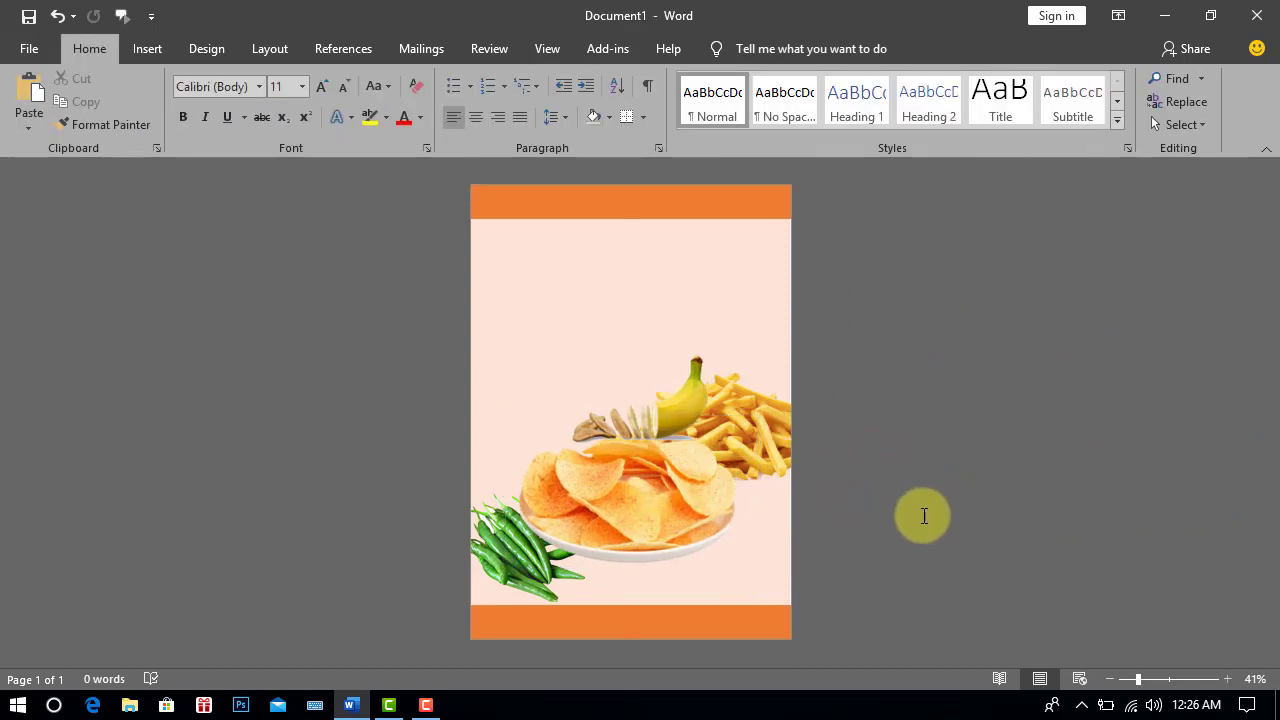
{"action": "left_click", "coordinate": [147, 49]}
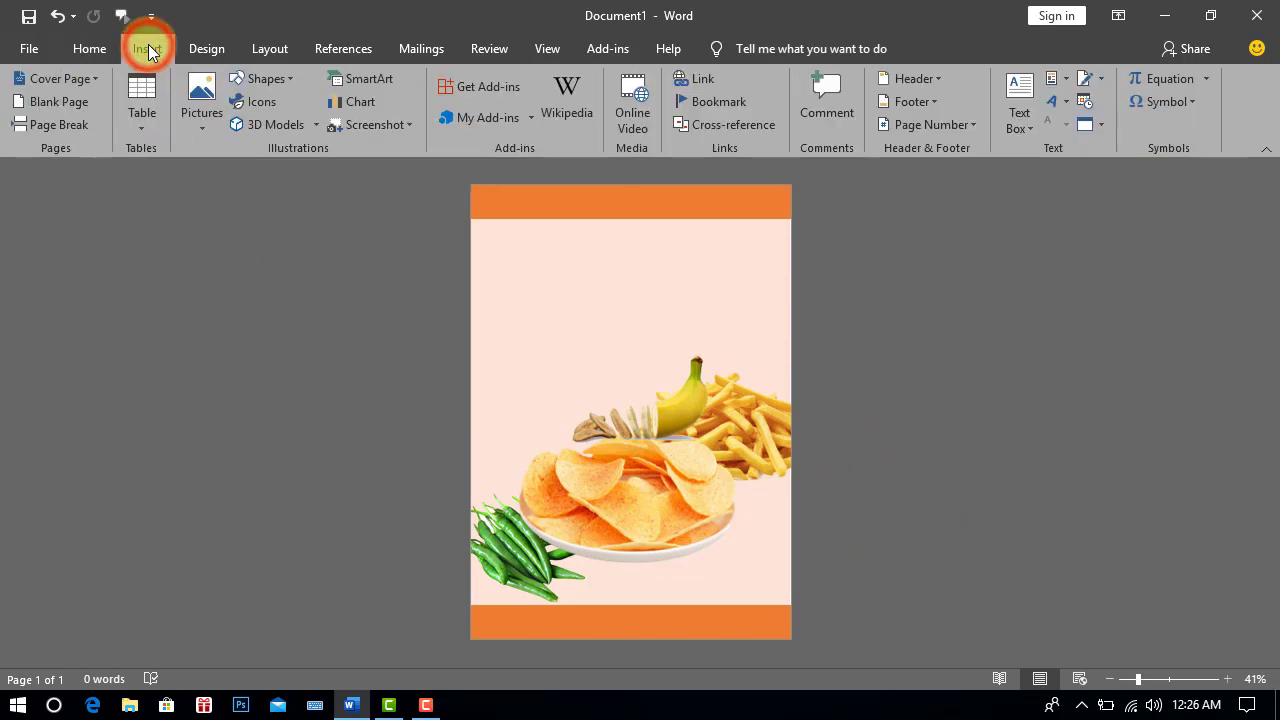
Insert the bar code (QR) image from this computer and set it In Front of Text
{"action": "left_click", "coordinate": [201, 95]}
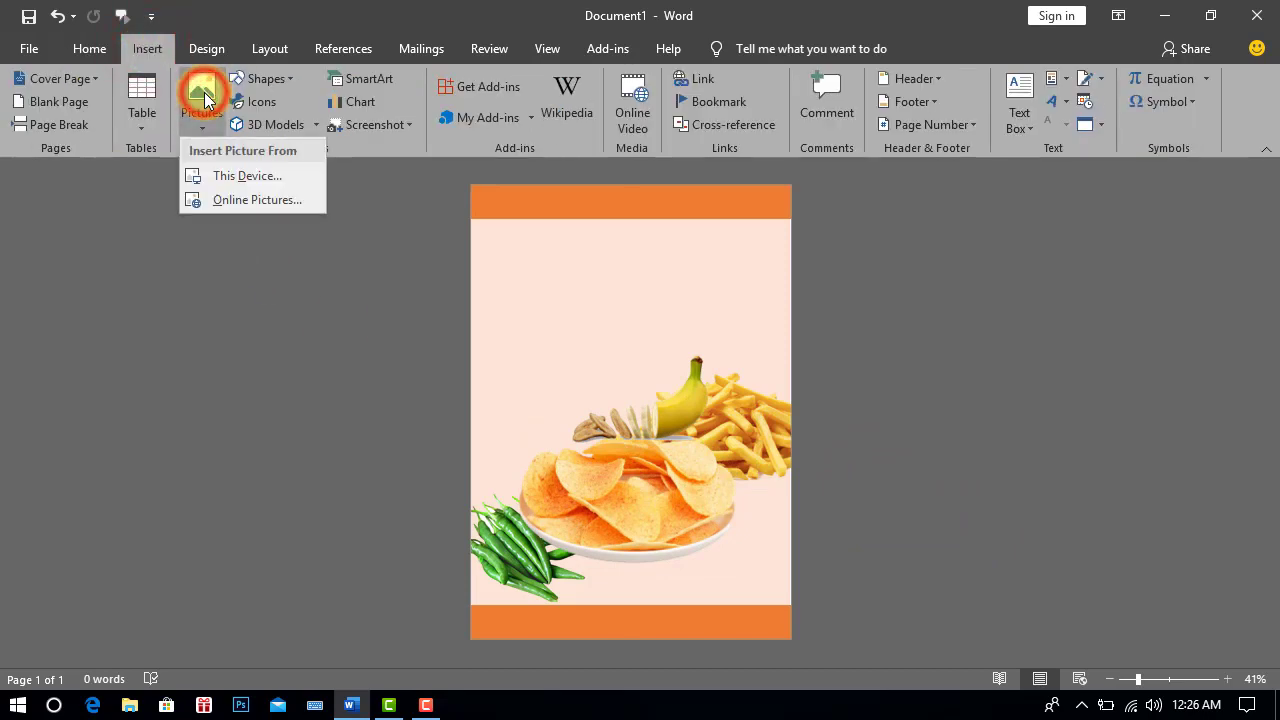
{"action": "left_click", "coordinate": [277, 177]}
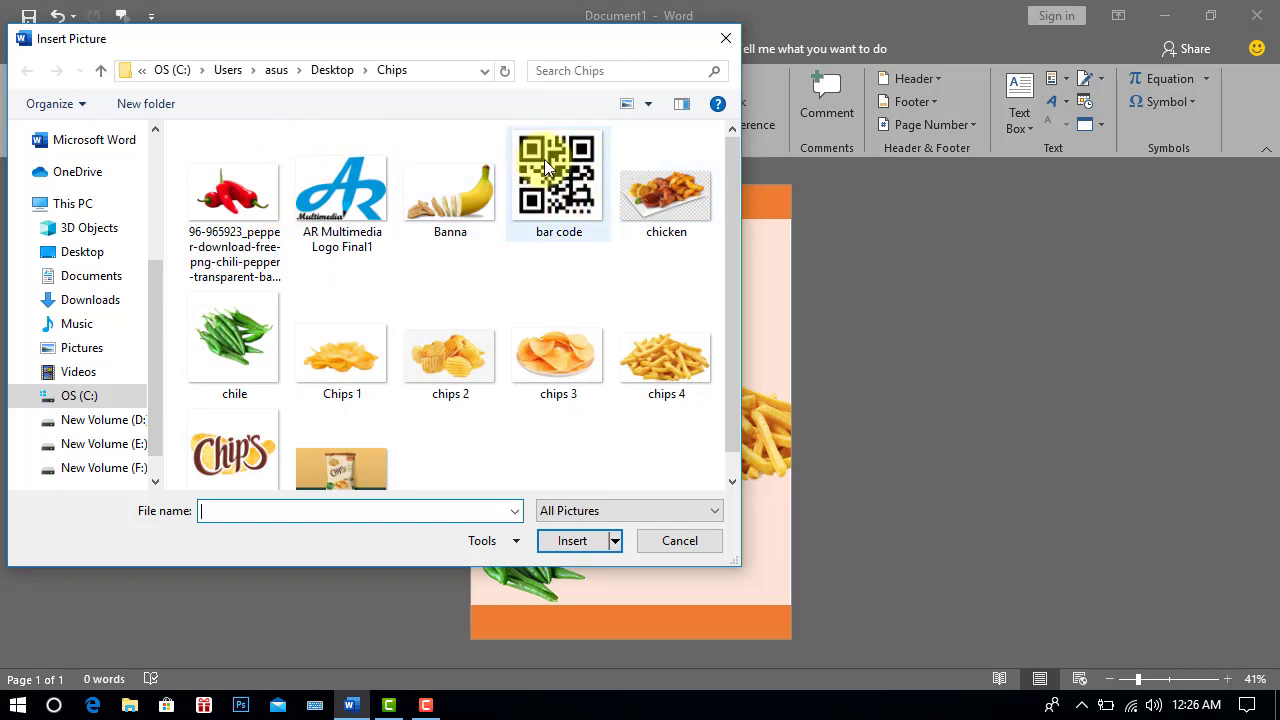
{"action": "left_click", "coordinate": [548, 173]}
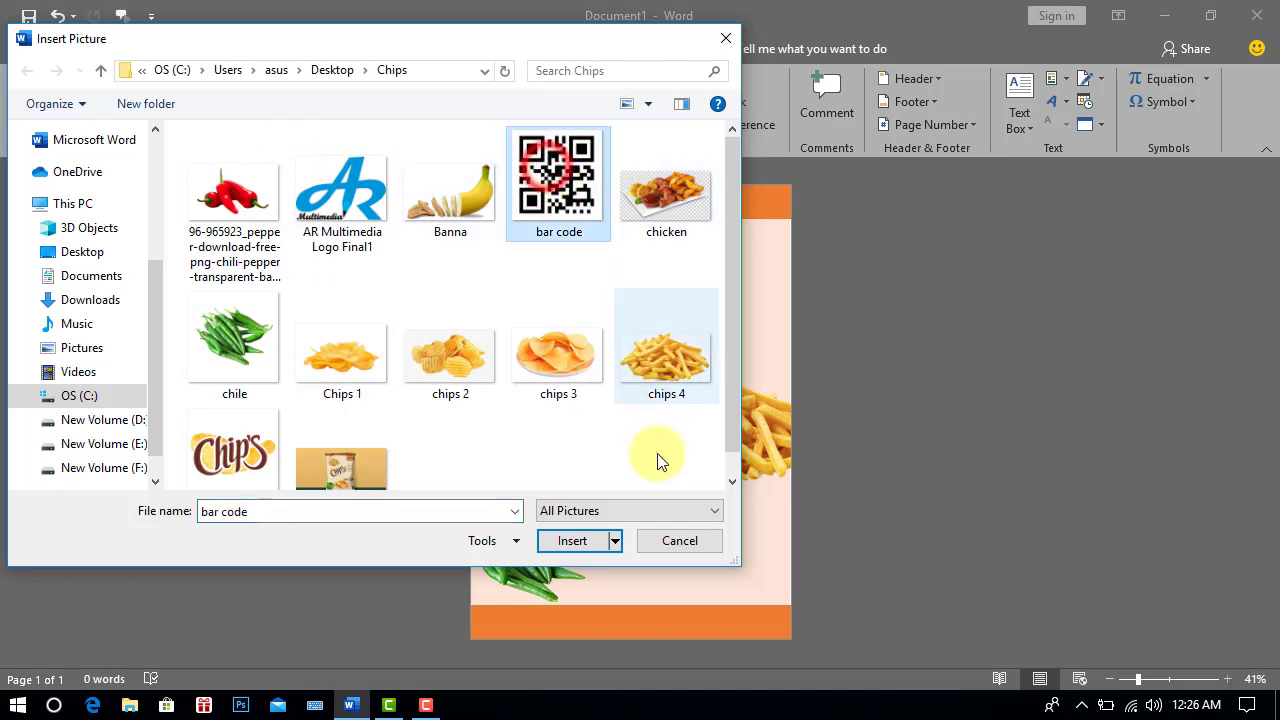
{"action": "left_click", "coordinate": [571, 542]}
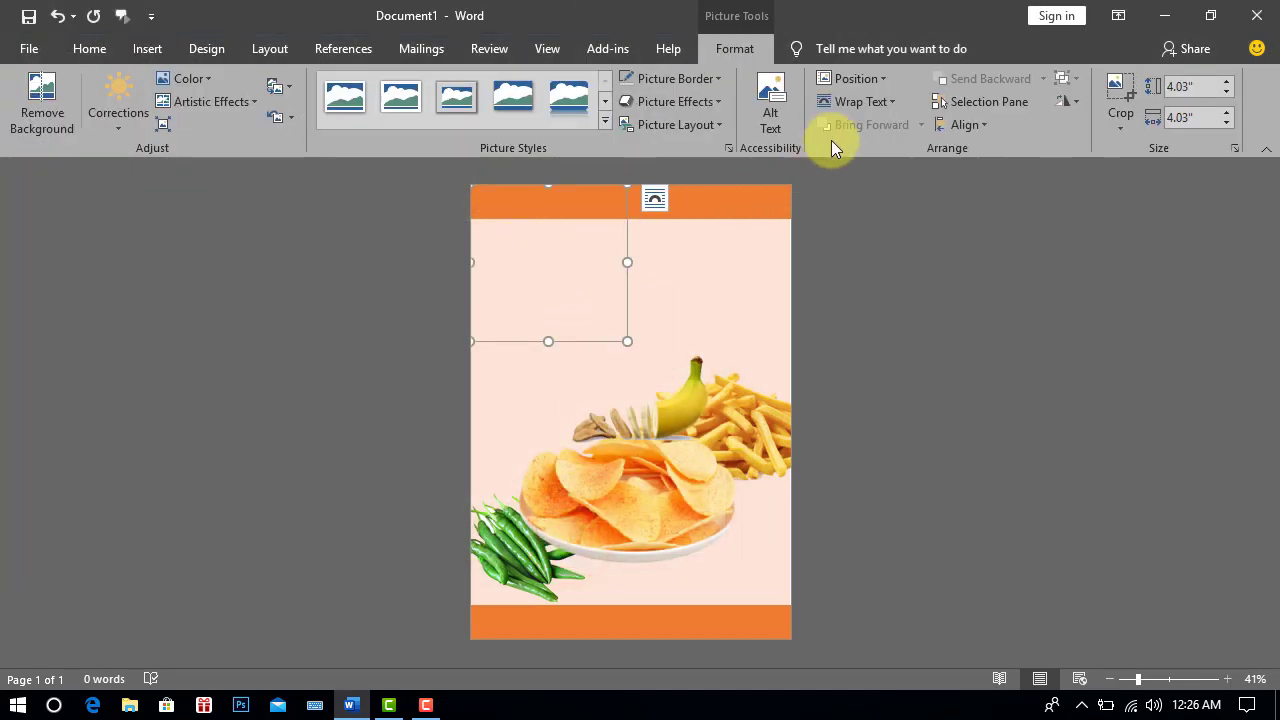
{"action": "left_click", "coordinate": [834, 103]}
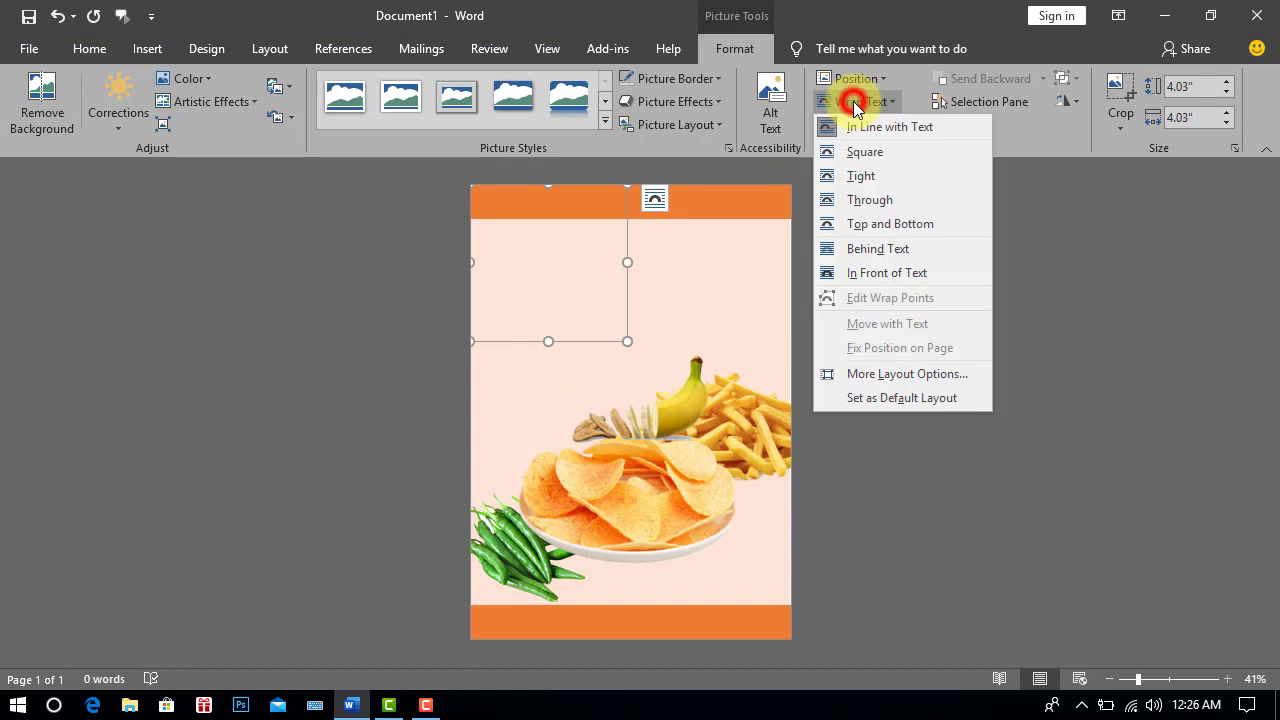
{"action": "left_click", "coordinate": [883, 277]}
Shrink the QR code to about 1.05" square and place it at the lower right above the bottom band
{"action": "left_click_drag", "start_coordinate": [560, 263], "coordinate": [638, 405]}
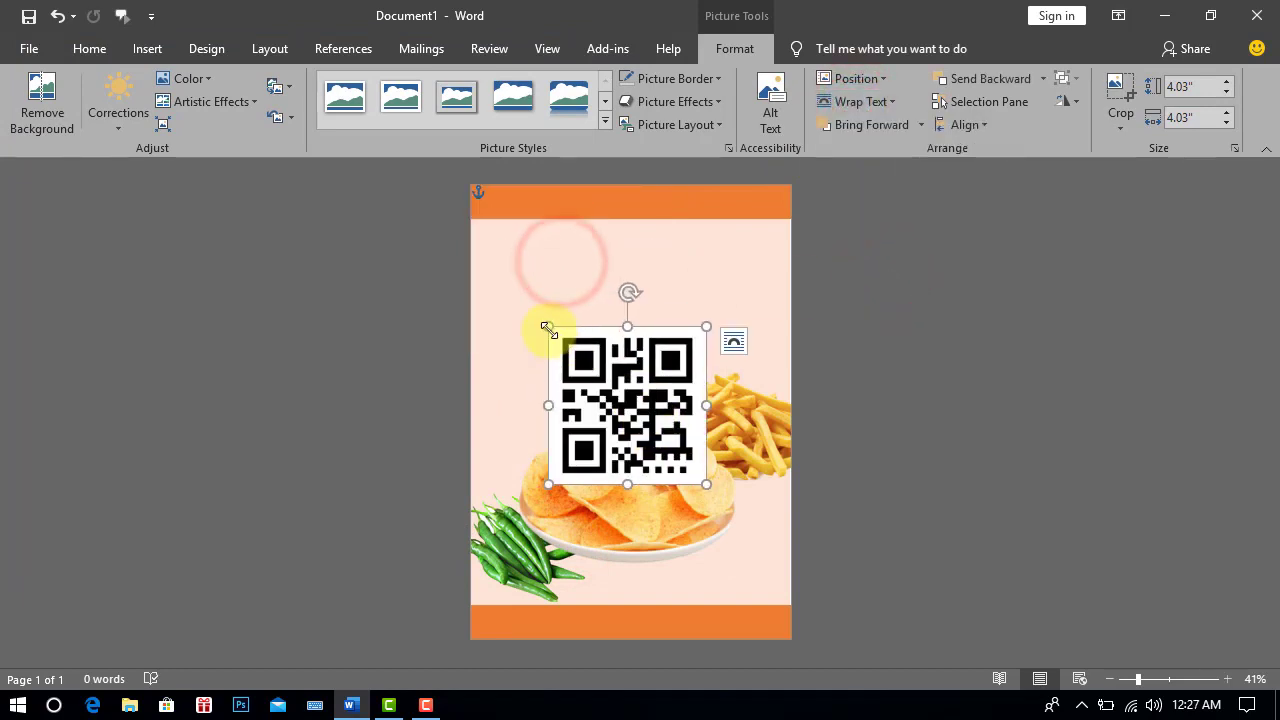
{"action": "left_click_drag", "start_coordinate": [550, 327], "coordinate": [665, 460]}
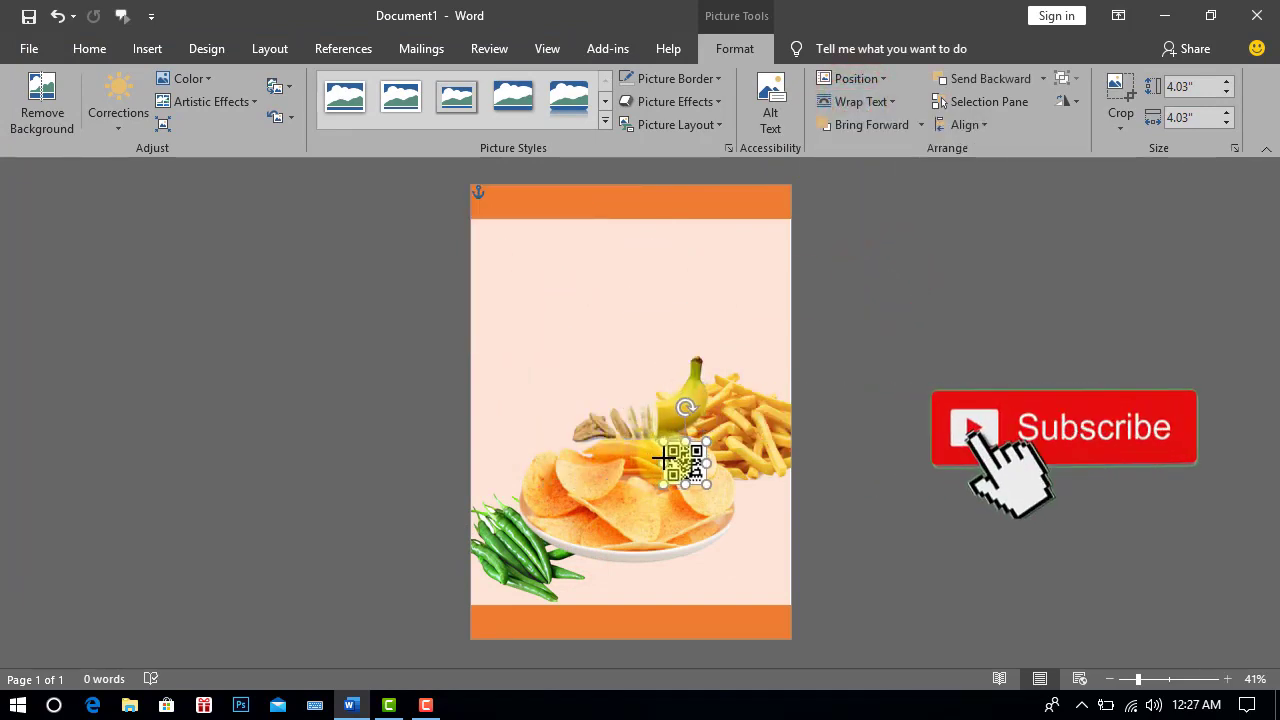
{"action": "left_click_drag", "start_coordinate": [676, 458], "coordinate": [736, 570]}
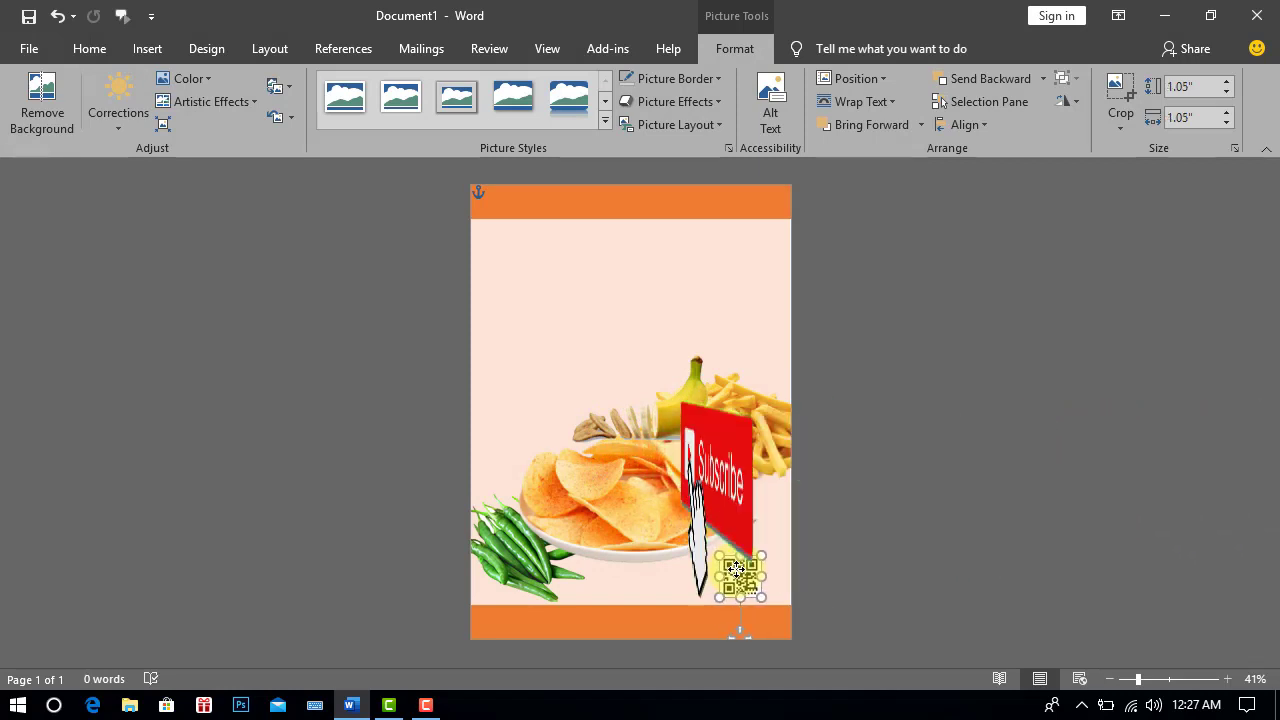
{"action": "left_click", "coordinate": [866, 583]}
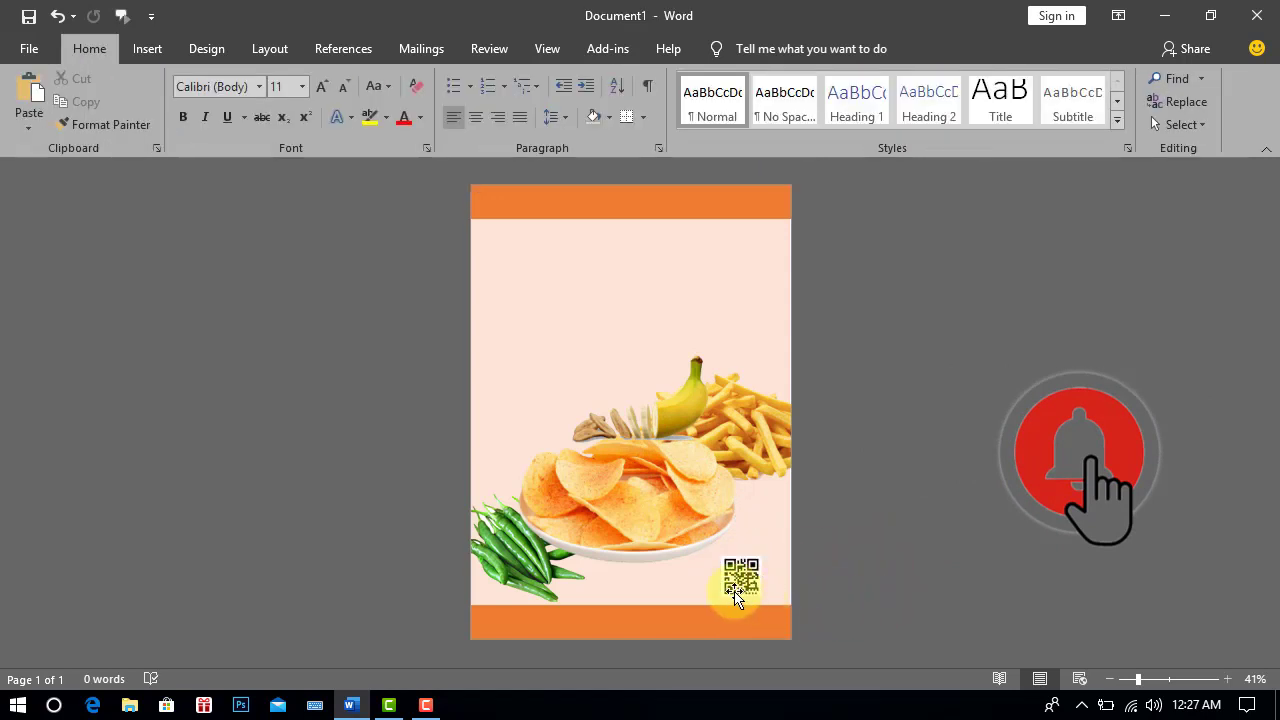
{"action": "left_click", "coordinate": [147, 50]}
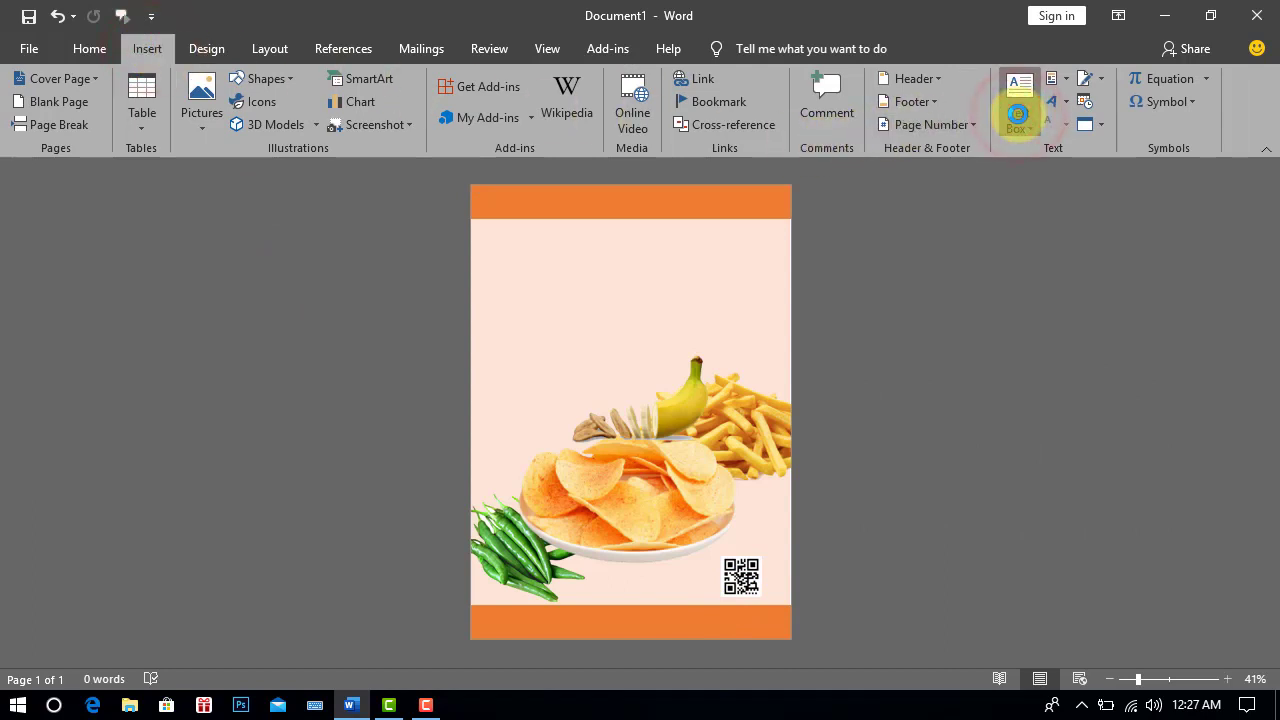
{"action": "left_click", "coordinate": [1018, 113]}
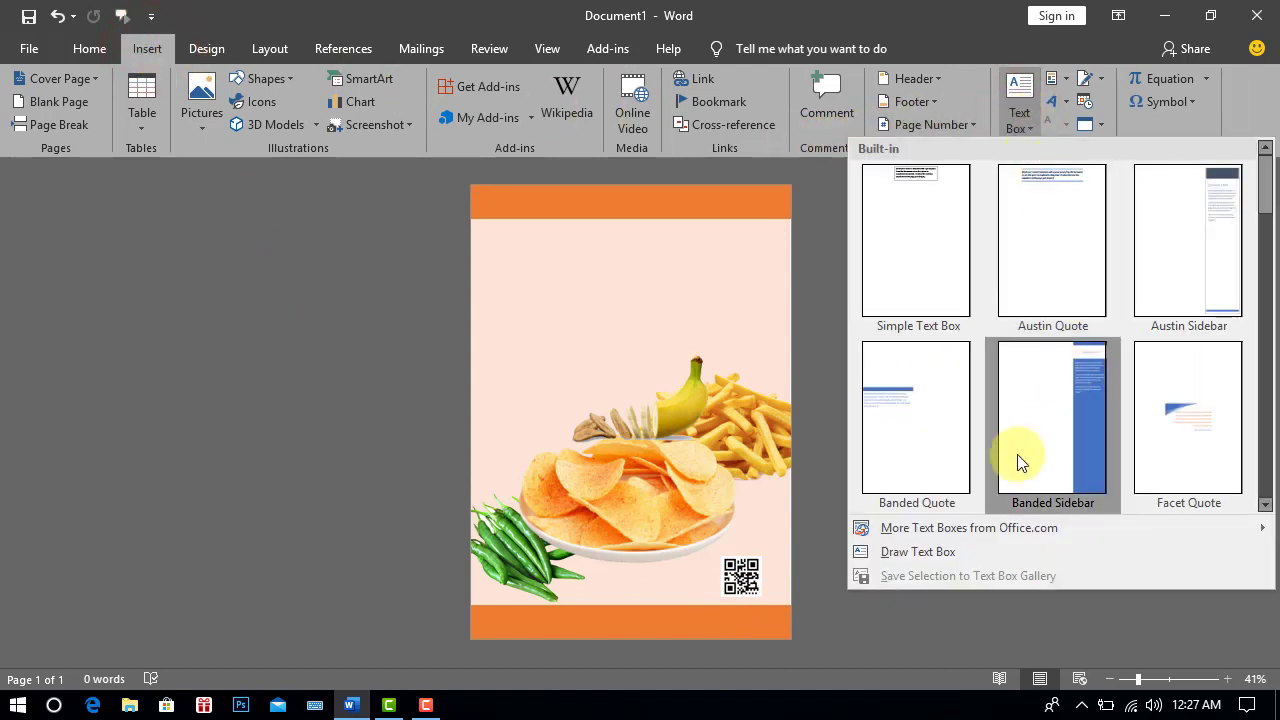
Draw a text box across the bottom orange band and make it shorter
{"action": "left_click", "coordinate": [909, 552]}
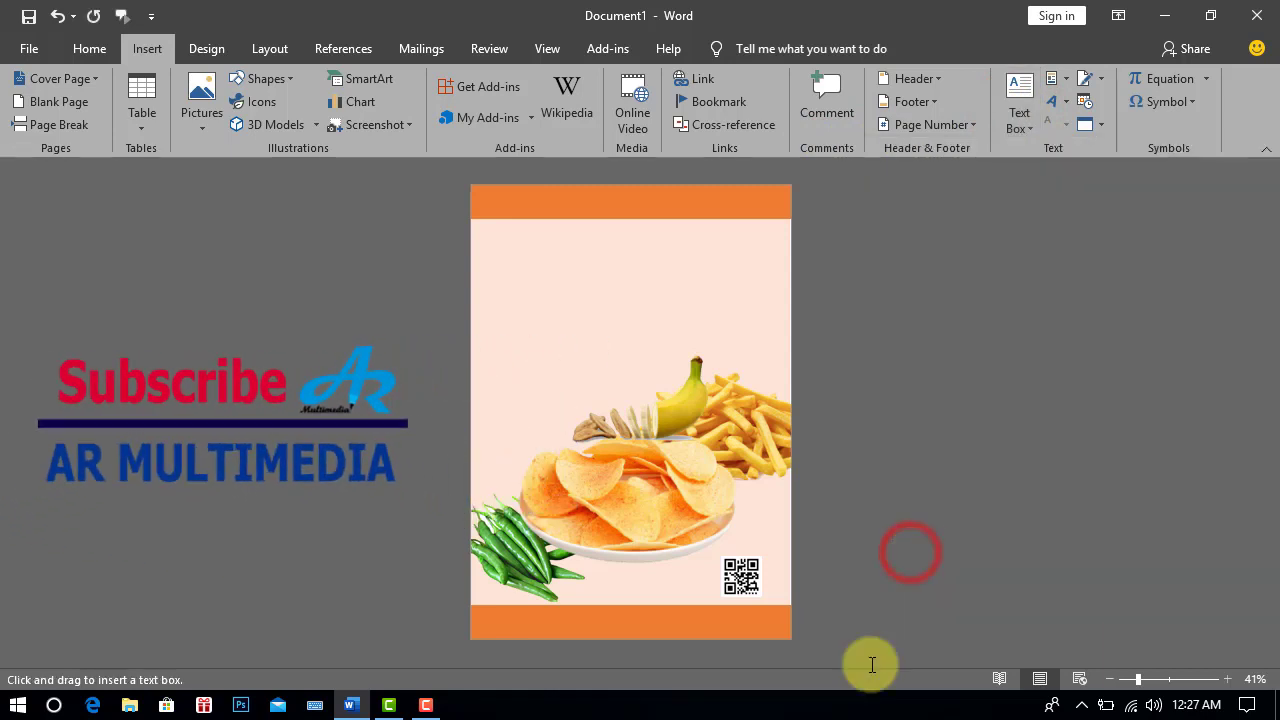
{"action": "left_click_drag", "start_coordinate": [475, 610], "coordinate": [787, 637]}
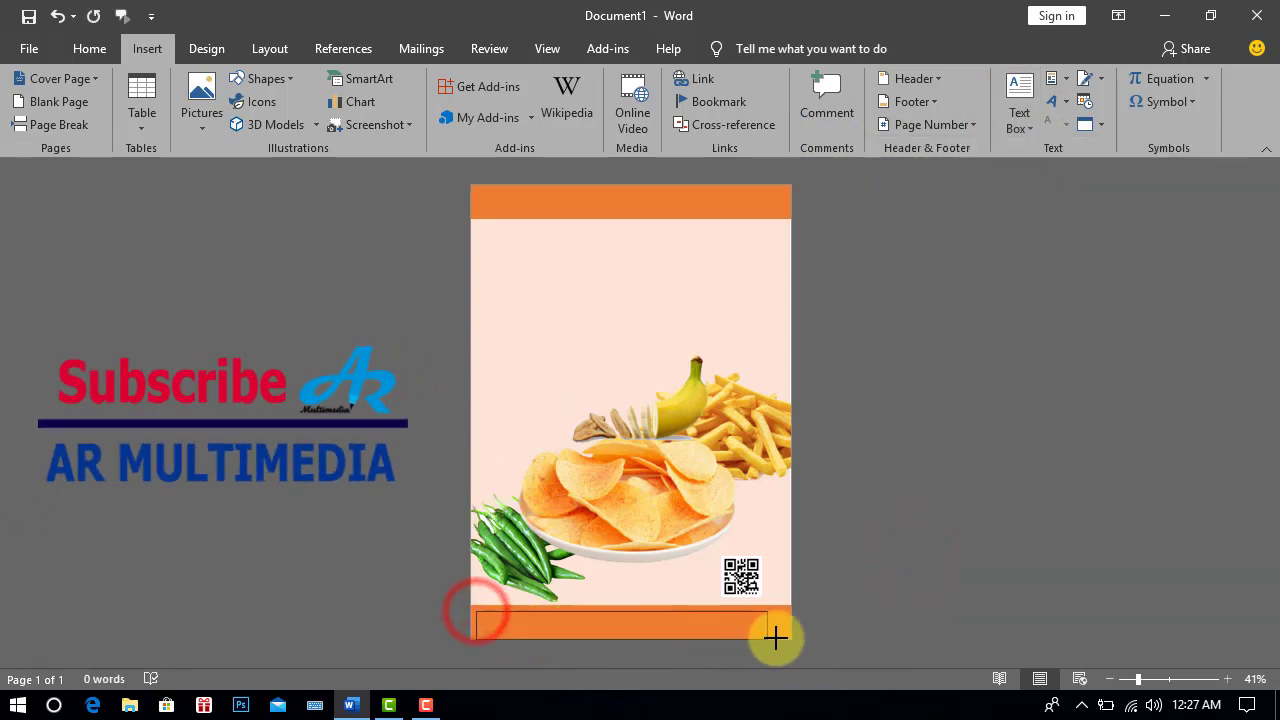
{"action": "left_click", "coordinate": [1164, 679]}
{"action": "left_click_drag", "start_coordinate": [1273, 447], "coordinate": [1273, 452]}
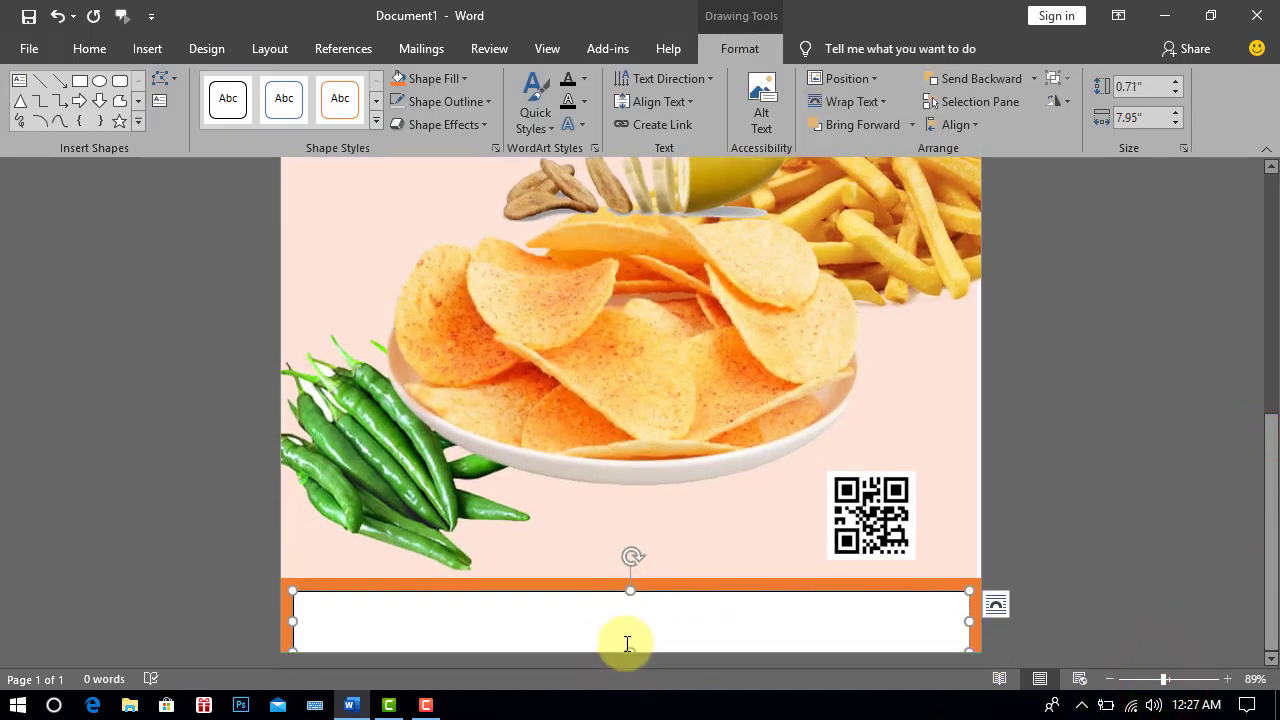
{"action": "left_click_drag", "start_coordinate": [628, 646], "coordinate": [630, 638]}
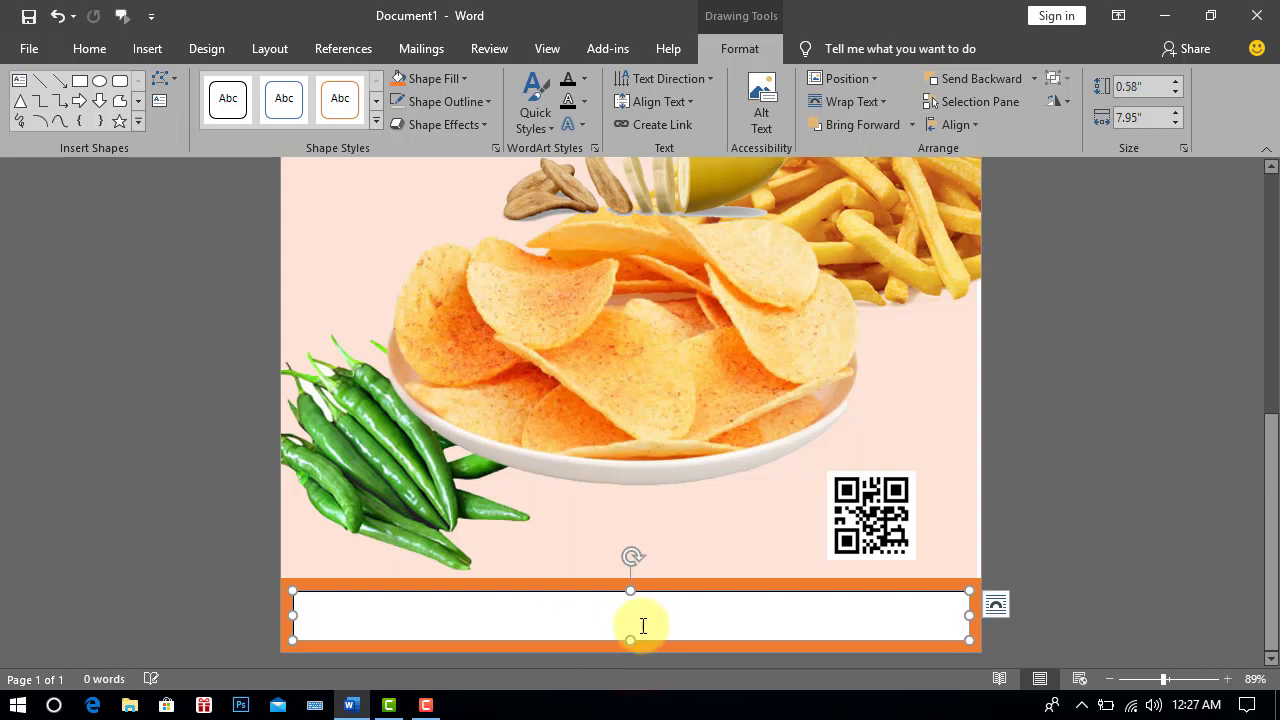
Give the footer text box no fill and no outline
{"action": "left_click", "coordinate": [465, 83]}
{"action": "left_click", "coordinate": [433, 253]}
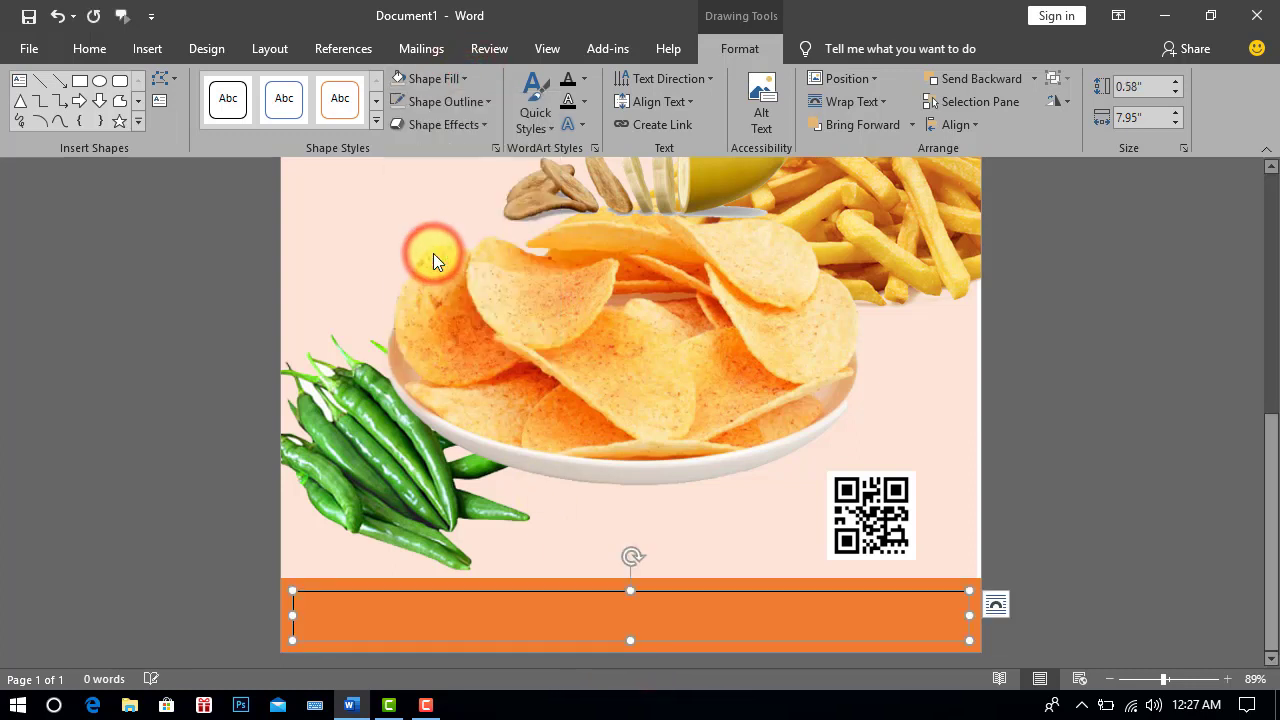
{"action": "left_click", "coordinate": [483, 103]}
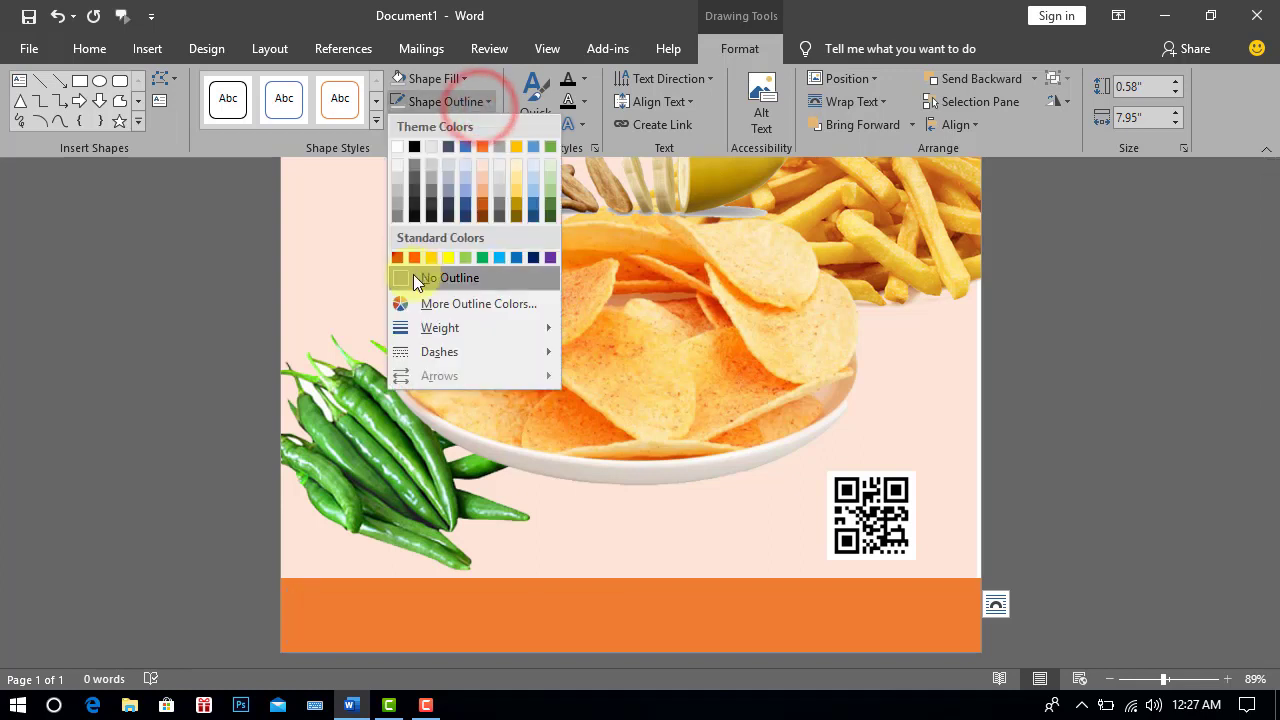
{"action": "left_click", "coordinate": [455, 280]}
{"action": "left_click", "coordinate": [564, 594]}
{"action": "type", "text": "write your phone or mobile number"}
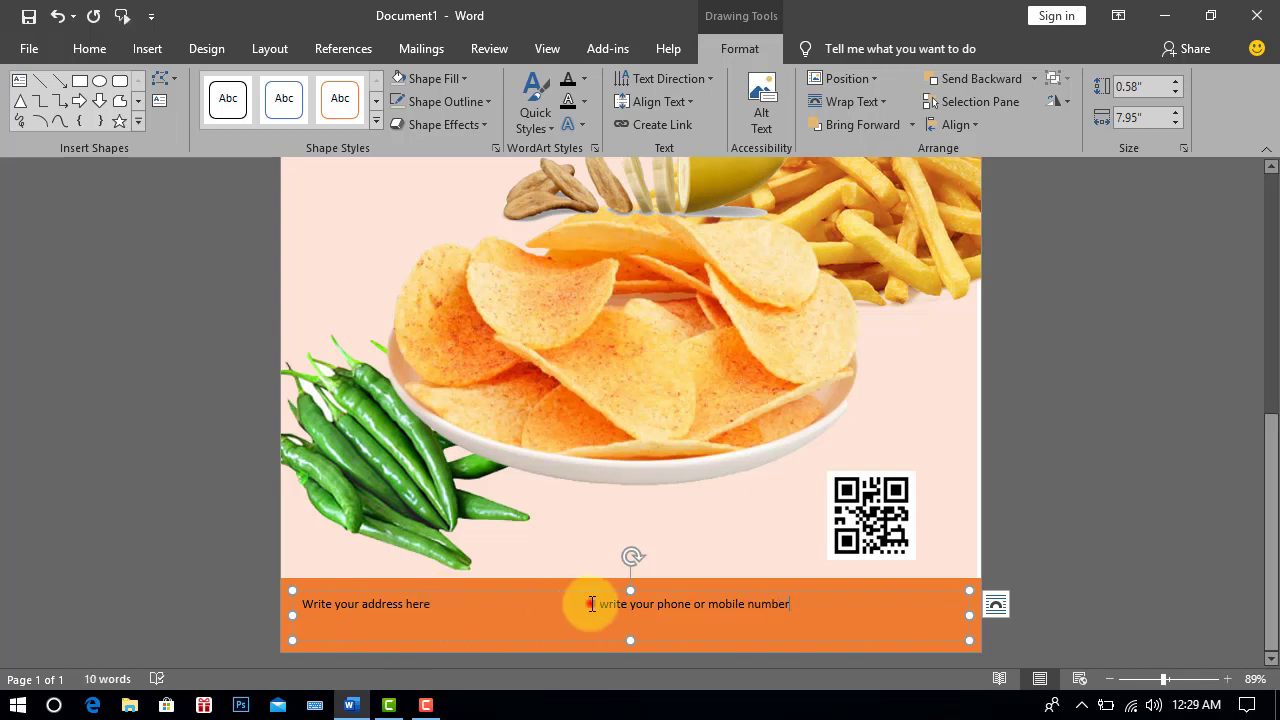
Fix the footer line spacing, add an 'email address' placeholder after a tab, and shorten the box
{"action": "left_click", "coordinate": [591, 604]}
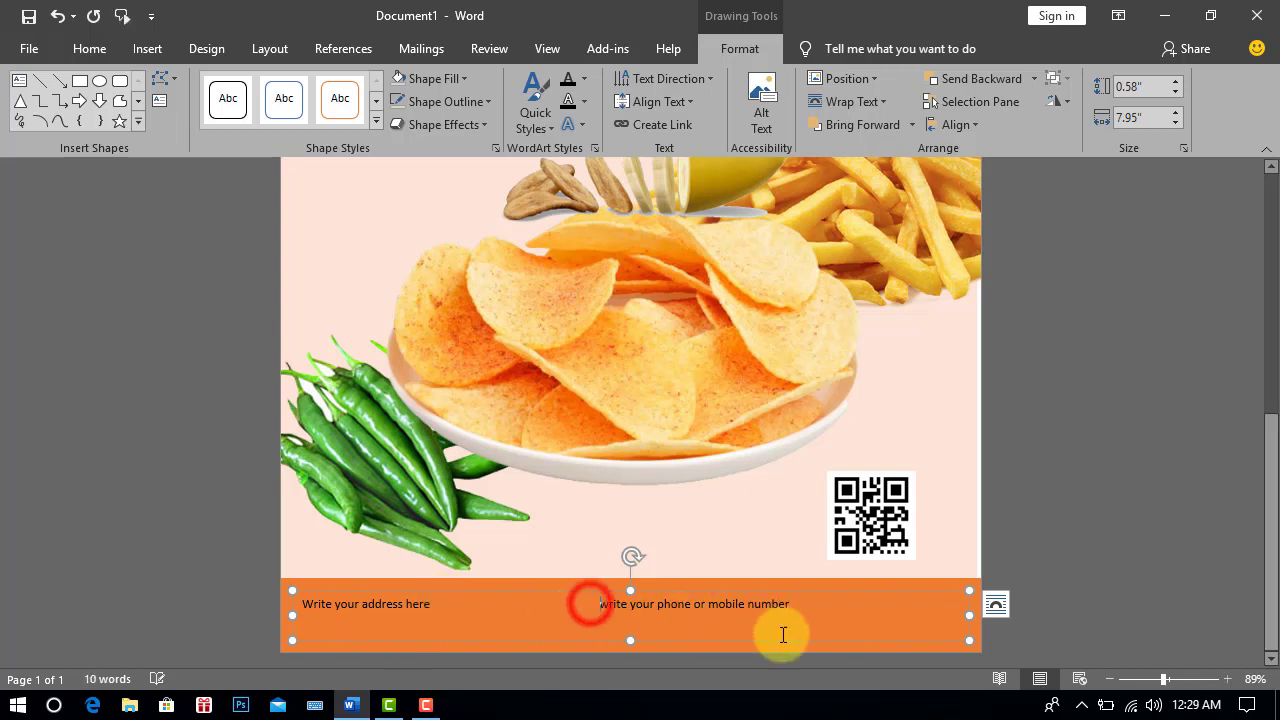
{"action": "key", "text": "BackSpace"}
{"action": "key", "text": "BackSpace"}
{"action": "key", "text": "BackSpace"}
{"action": "key", "text": "BackSpace"}
{"action": "key", "text": "BackSpace"}
{"action": "key", "text": "BackSpace"}
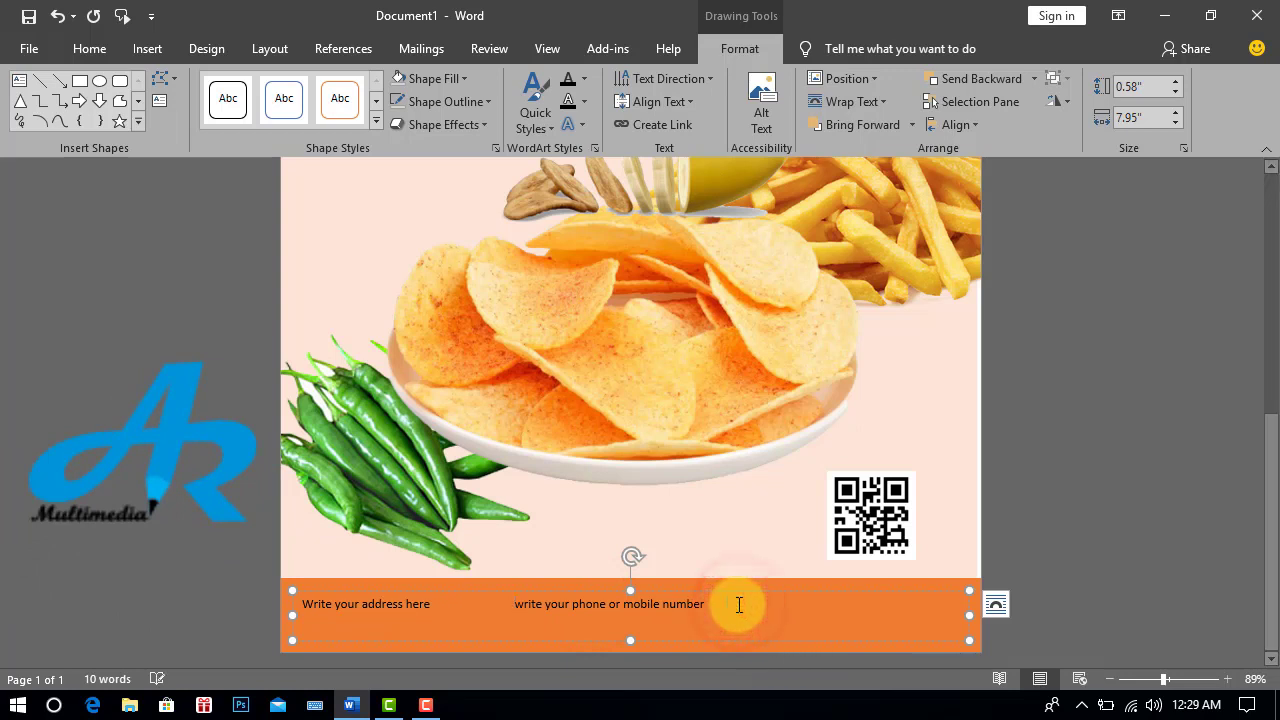
{"action": "key", "text": "Tab"}
{"action": "key", "text": "Tab"}
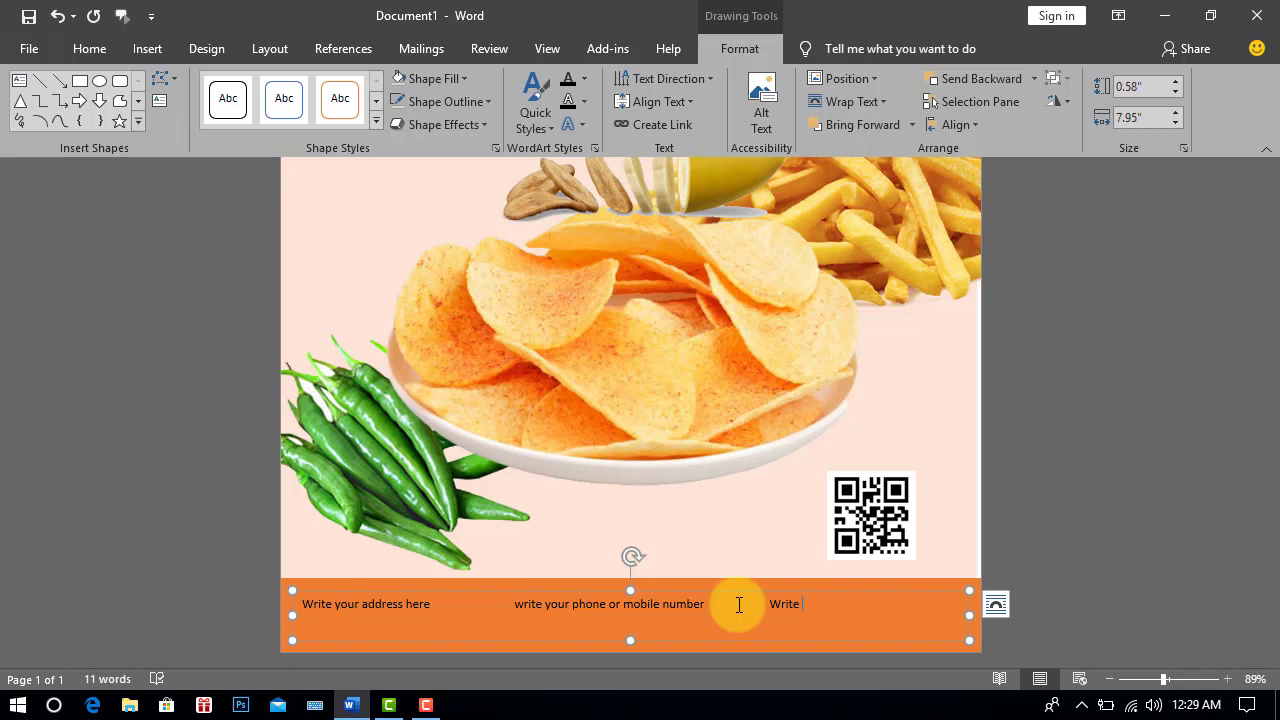
{"action": "type", "text": "e"}
{"action": "type", "text": "mail add"}
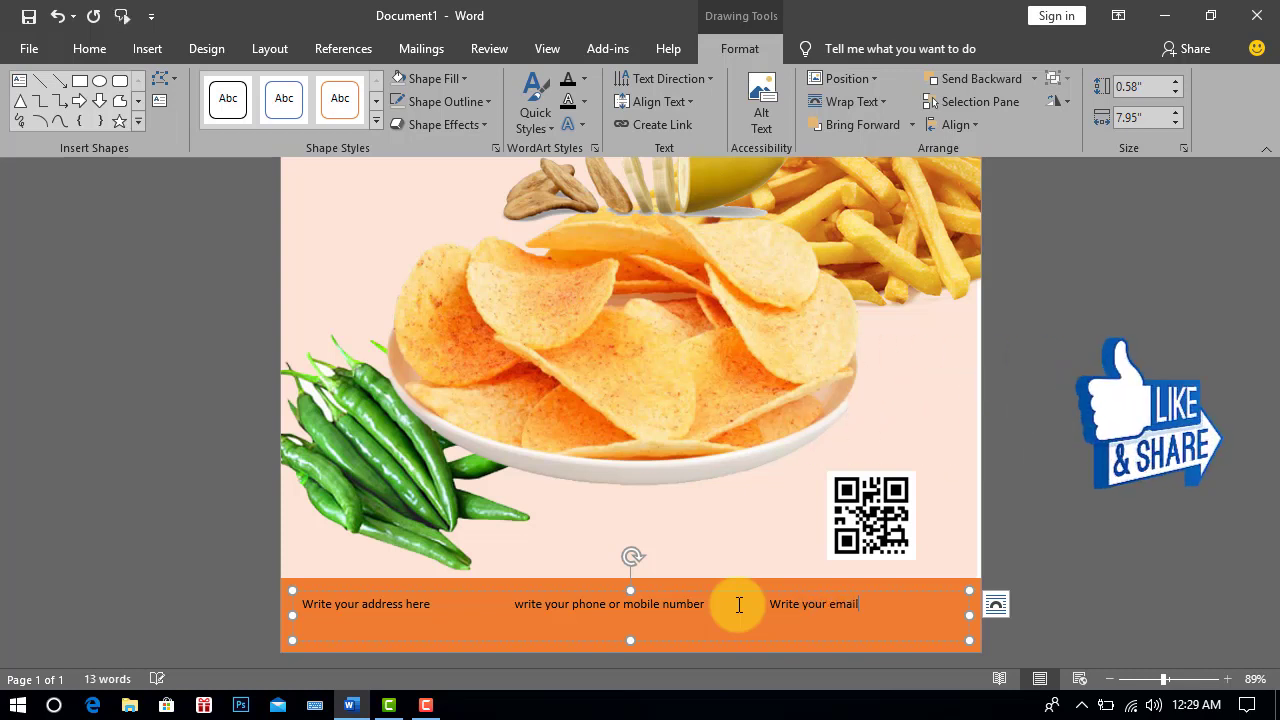
{"action": "type", "text": "ress here"}
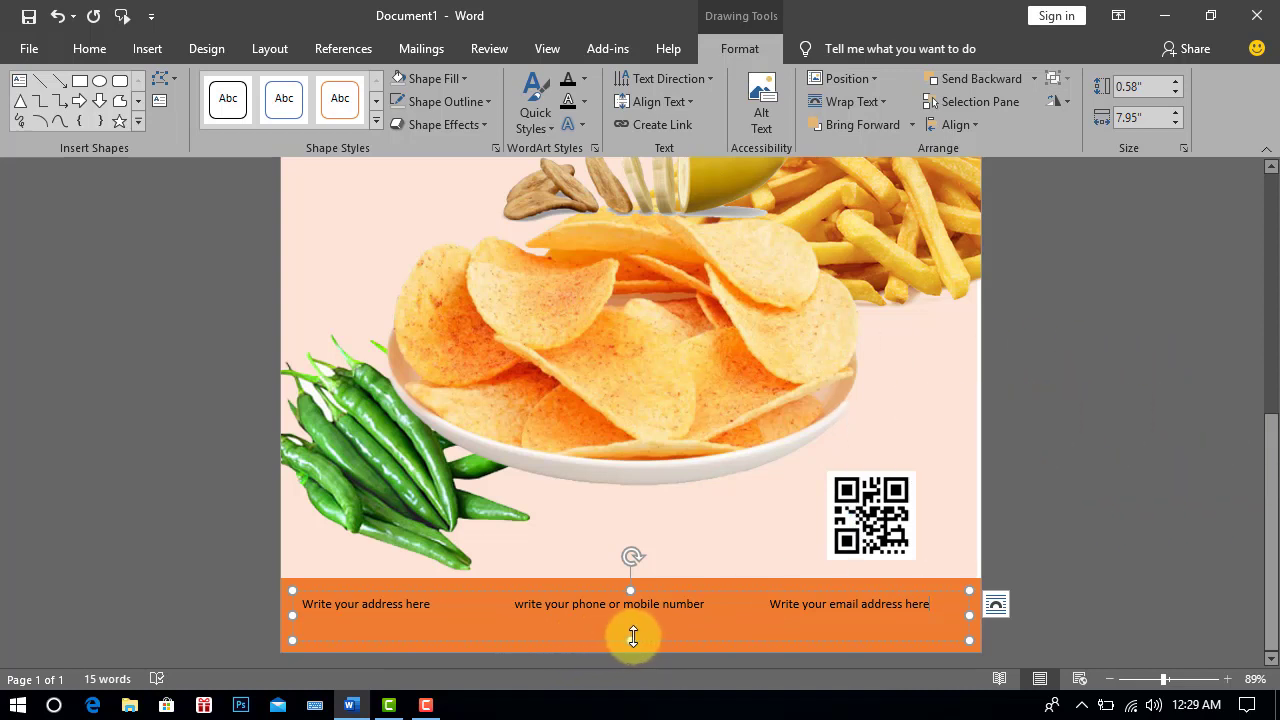
{"action": "left_click_drag", "start_coordinate": [633, 636], "coordinate": [652, 632]}
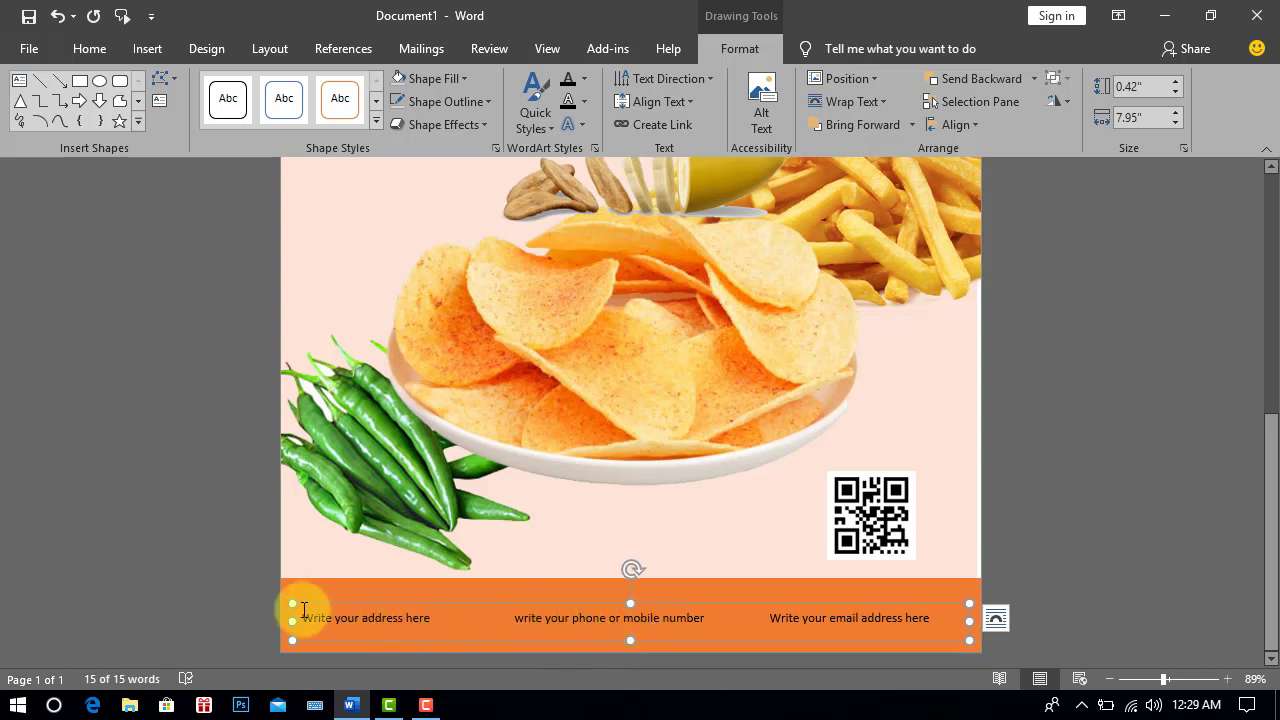
Set the address, phone and email footer lines to 12 pt
{"action": "left_click_drag", "start_coordinate": [300, 614], "coordinate": [970, 630]}
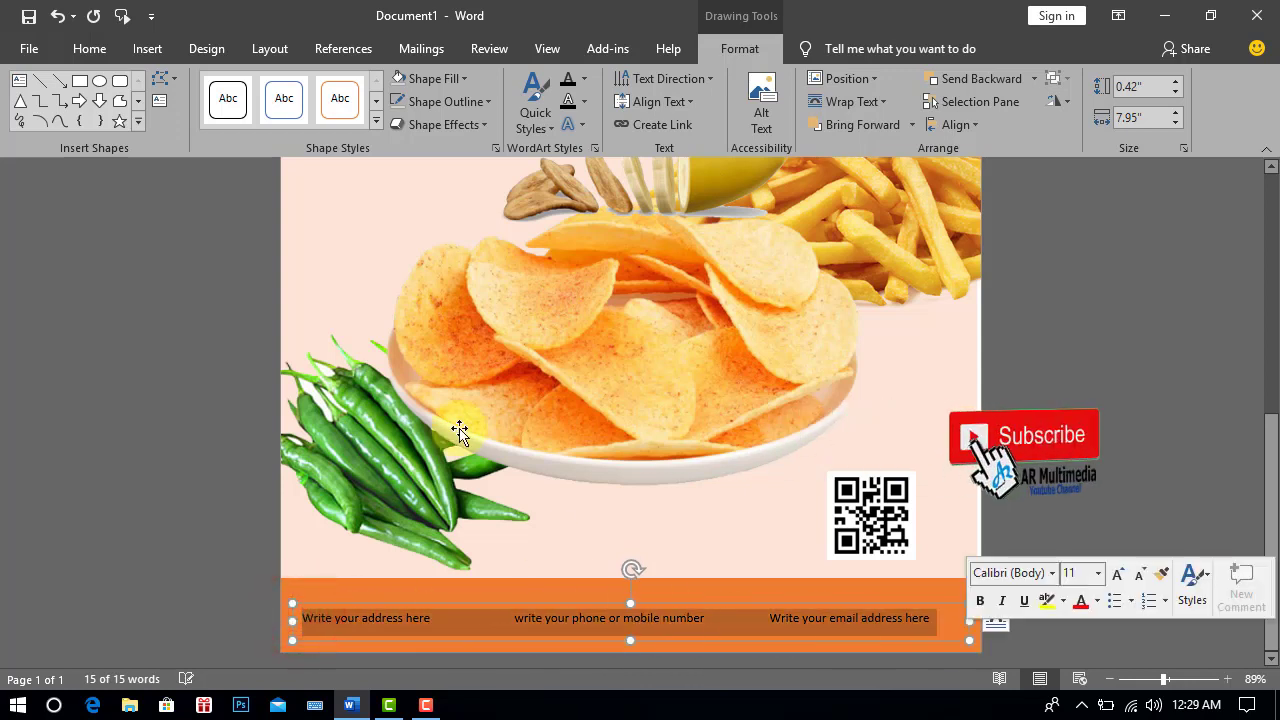
{"action": "left_click", "coordinate": [103, 53]}
{"action": "left_click", "coordinate": [304, 87]}
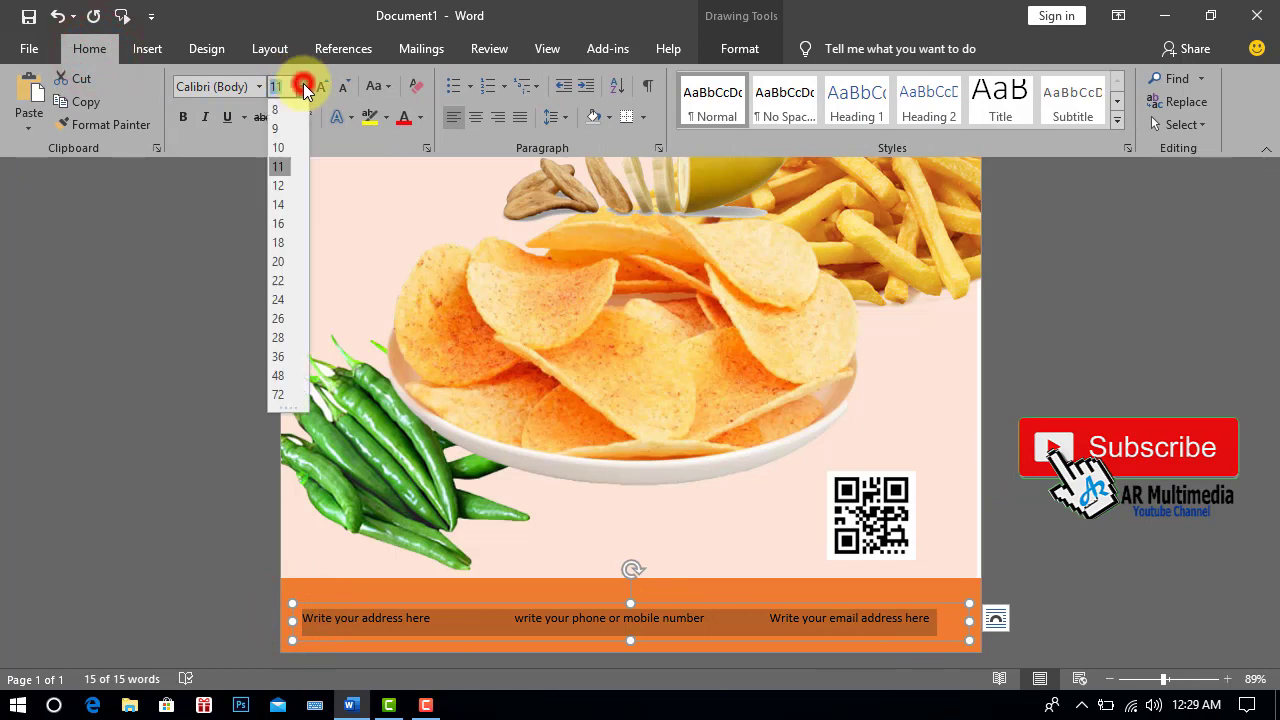
{"action": "left_click", "coordinate": [279, 184]}
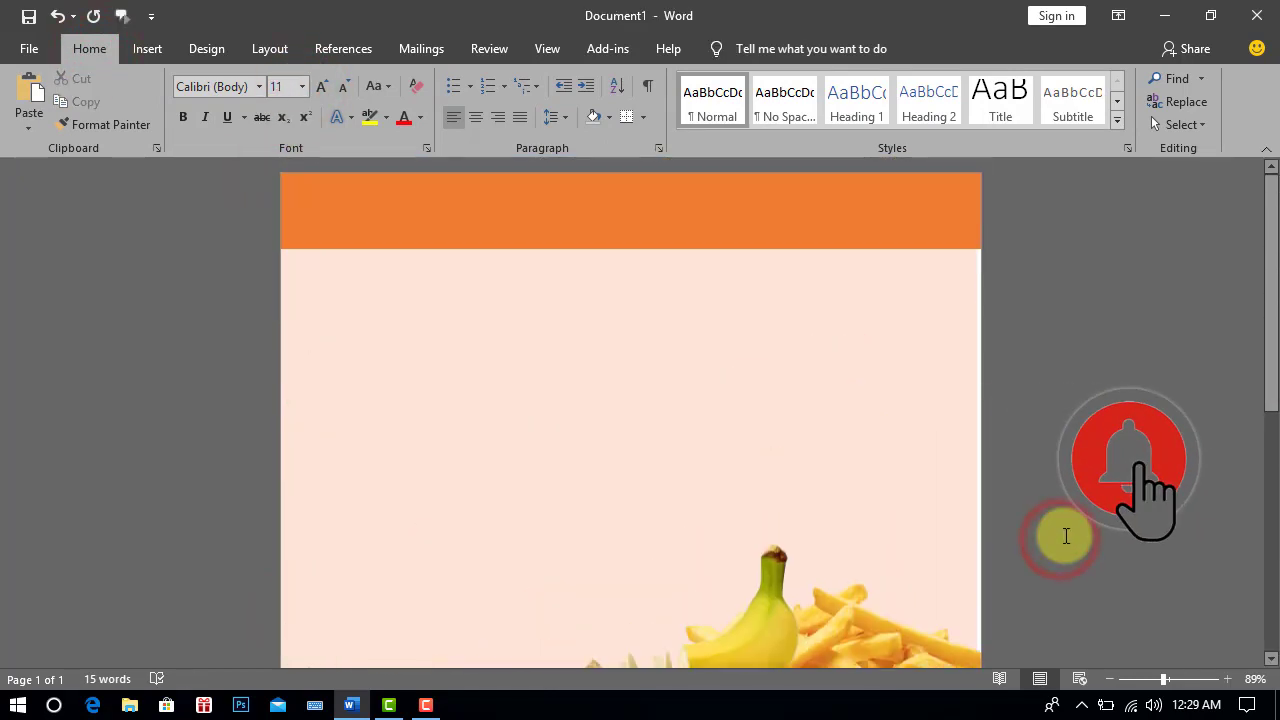
Insert the Chips_0 logo picture from the Chips folder; it lands near the page top at 3.96" square
{"action": "scroll", "coordinate": [731, 515], "scroll_direction": "down", "scroll_amount": 3}
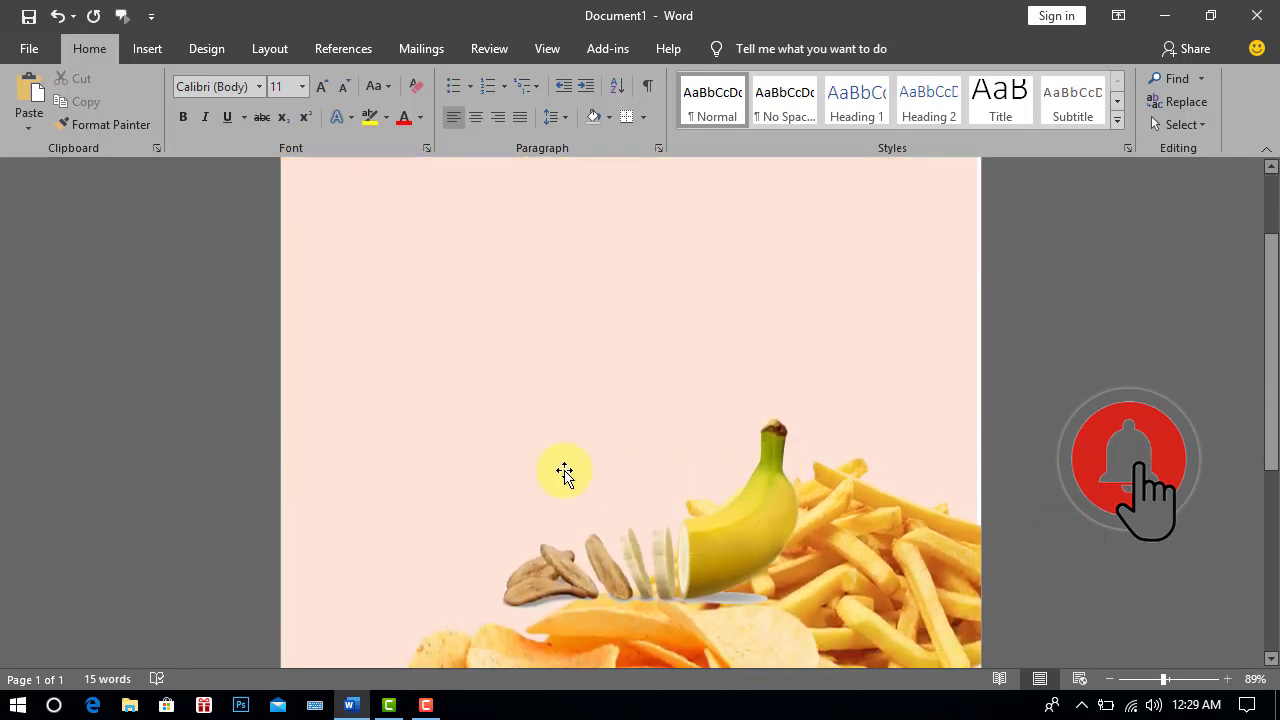
{"action": "scroll", "coordinate": [510, 270], "scroll_direction": "up", "scroll_amount": 1}
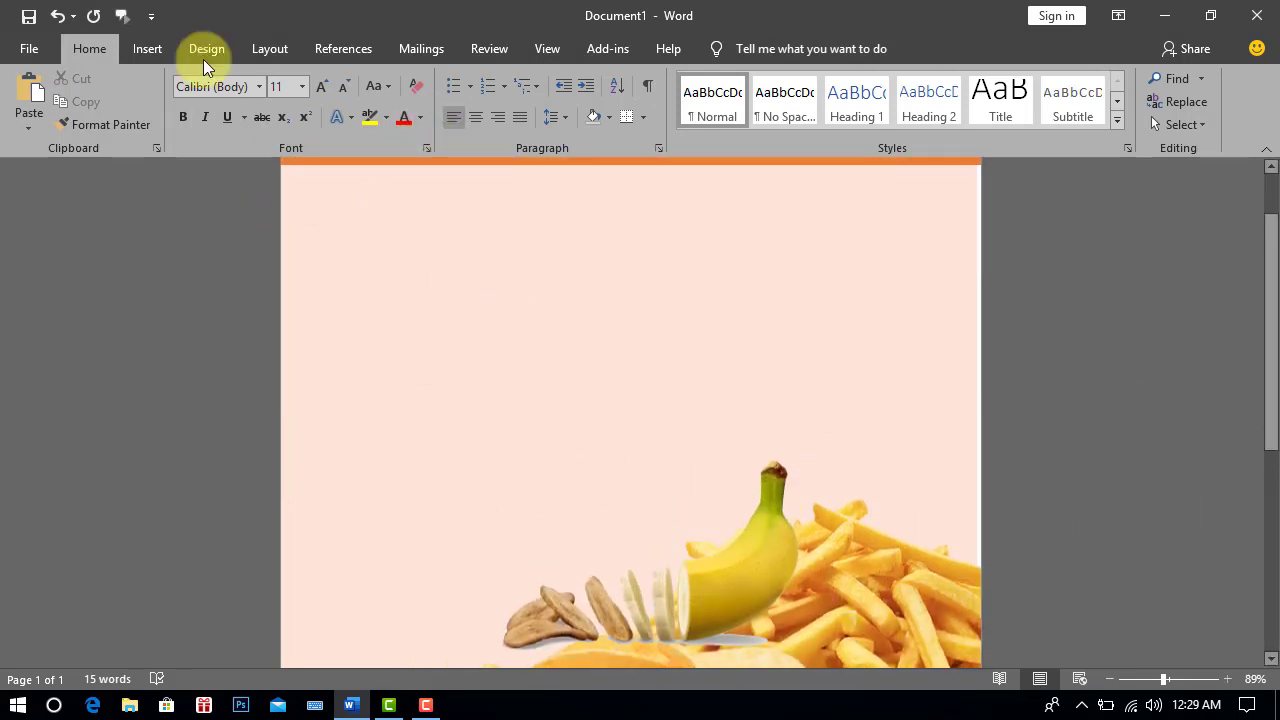
{"action": "left_click", "coordinate": [153, 50]}
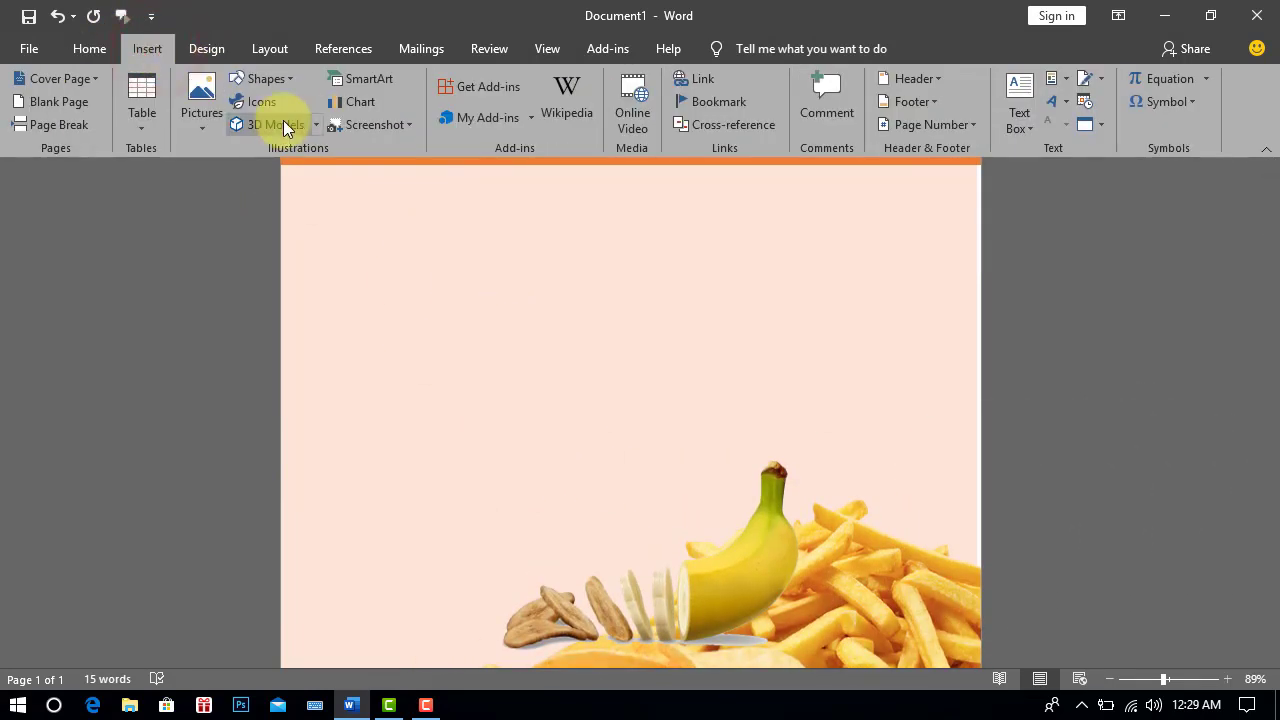
{"action": "left_click", "coordinate": [203, 102]}
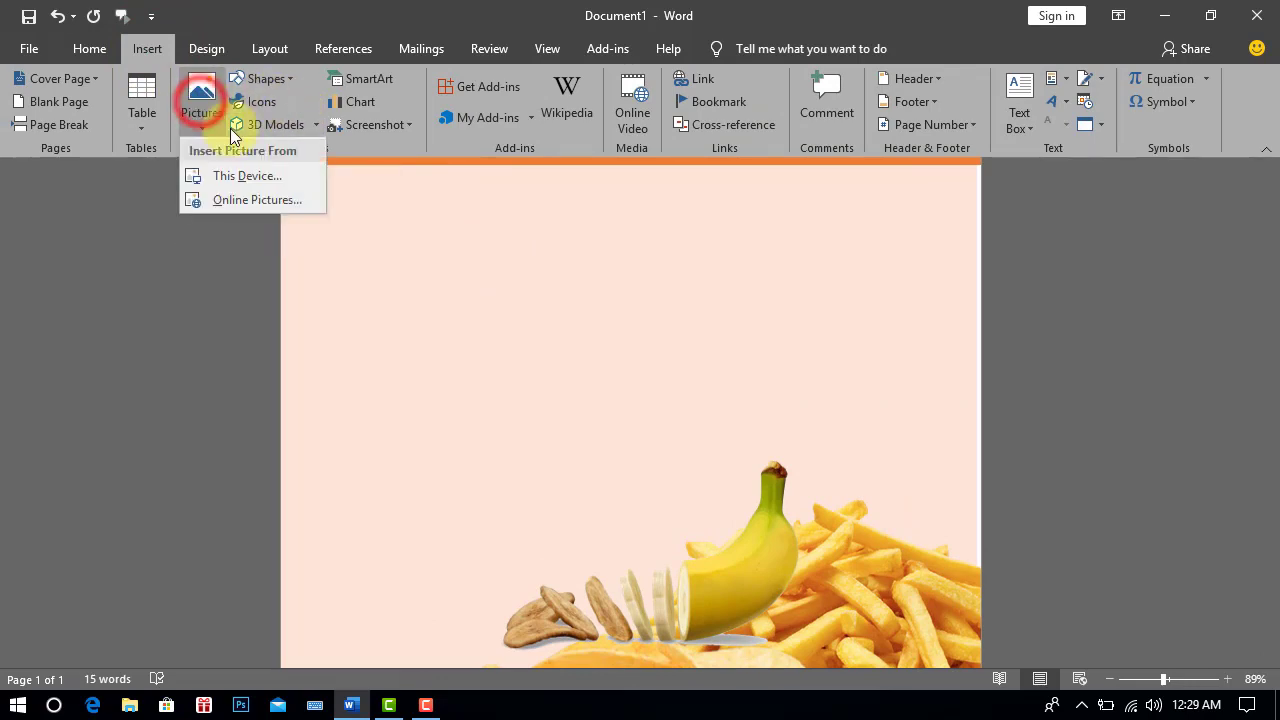
{"action": "left_click", "coordinate": [253, 180]}
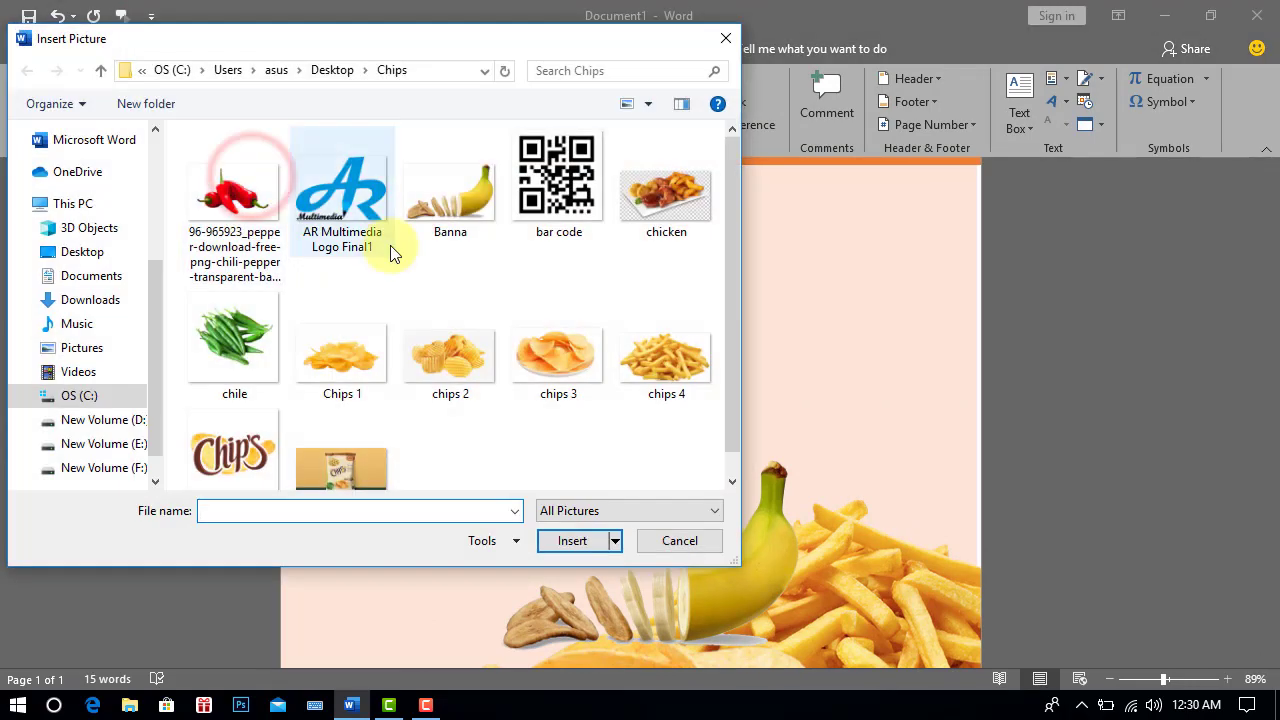
{"action": "left_click", "coordinate": [200, 460]}
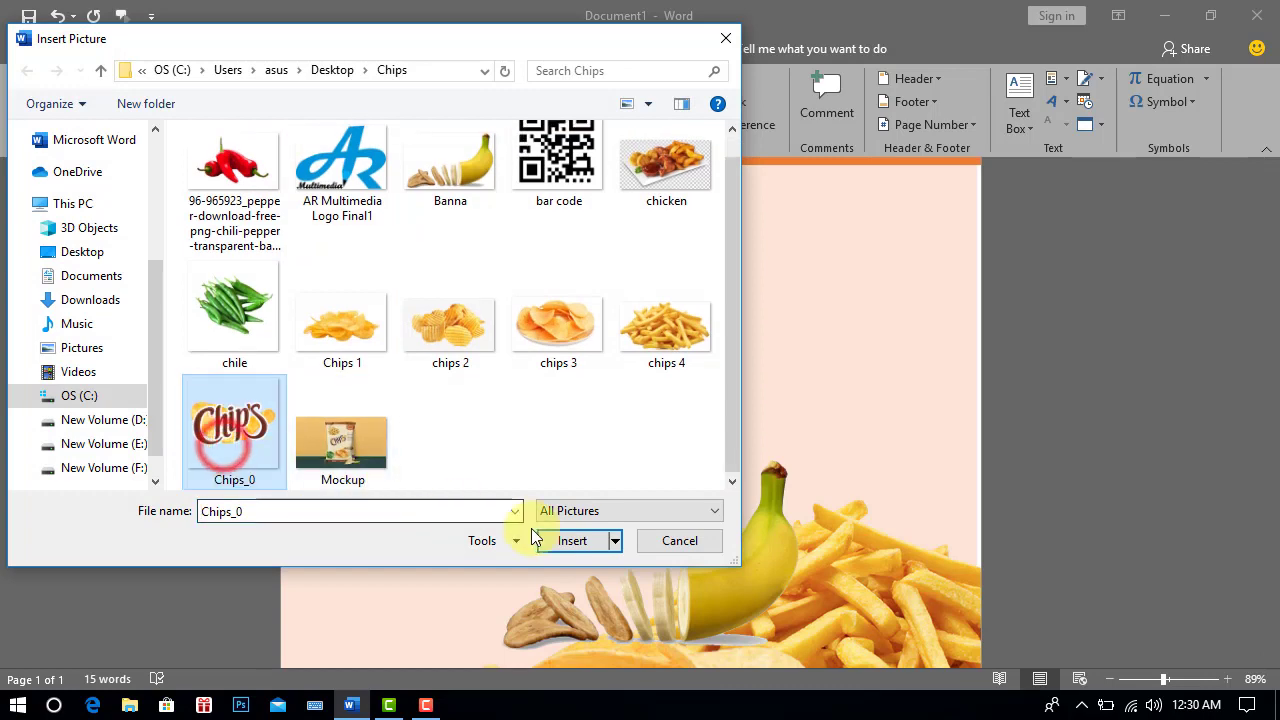
{"action": "left_click", "coordinate": [568, 540]}
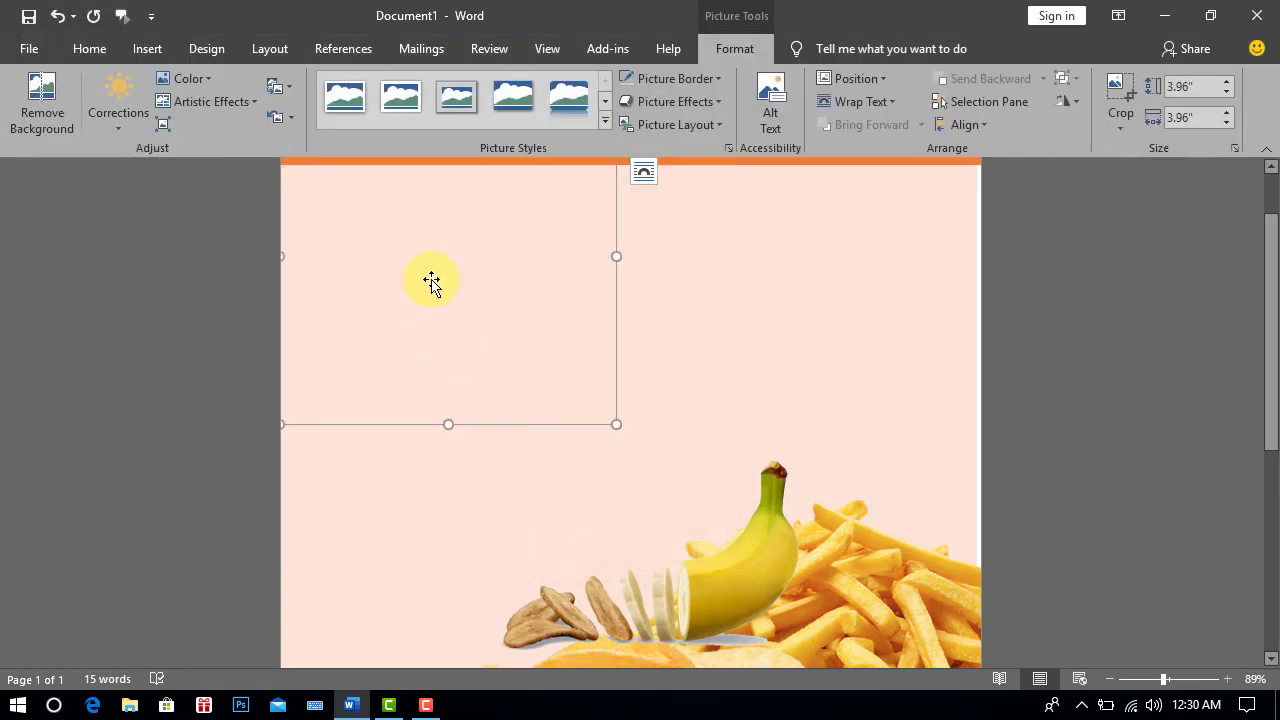
Float the Chips_0 logo In Front of Text, move it over the banana and fries, and tilt it slightly
{"action": "left_click", "coordinate": [870, 100]}
{"action": "left_click", "coordinate": [876, 272]}
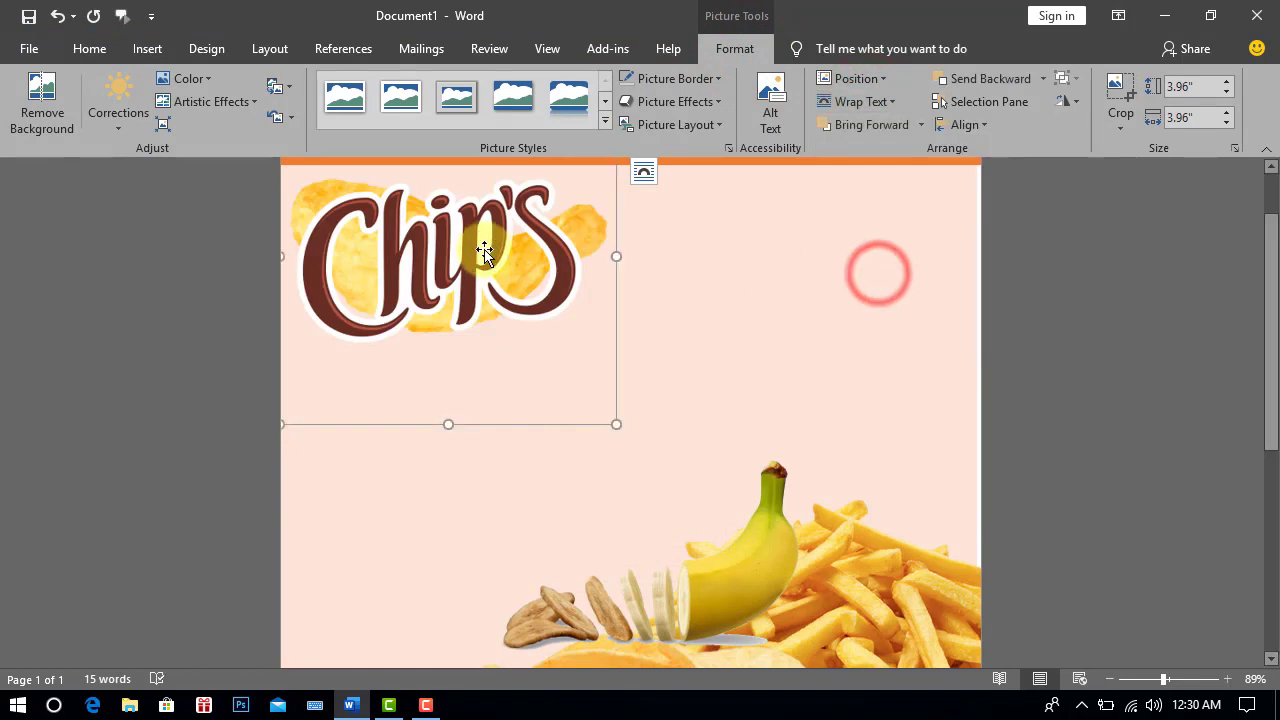
{"action": "mouse_move", "coordinate": [478, 250]}
{"action": "left_mouse_down"}
{"action": "mouse_move", "coordinate": [595, 408]}
{"action": "mouse_move", "coordinate": [573, 436]}
{"action": "mouse_move", "coordinate": [568, 423]}
{"action": "left_mouse_up"}
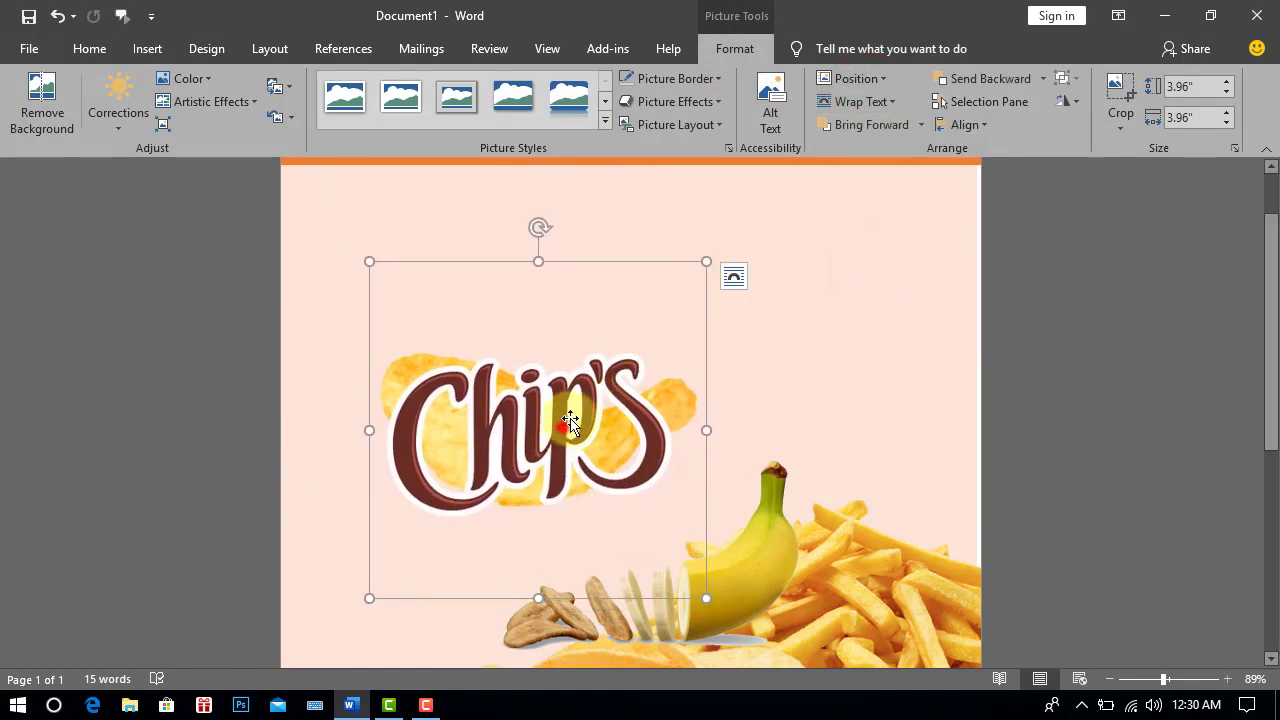
{"action": "left_click_drag", "start_coordinate": [570, 422], "coordinate": [665, 440]}
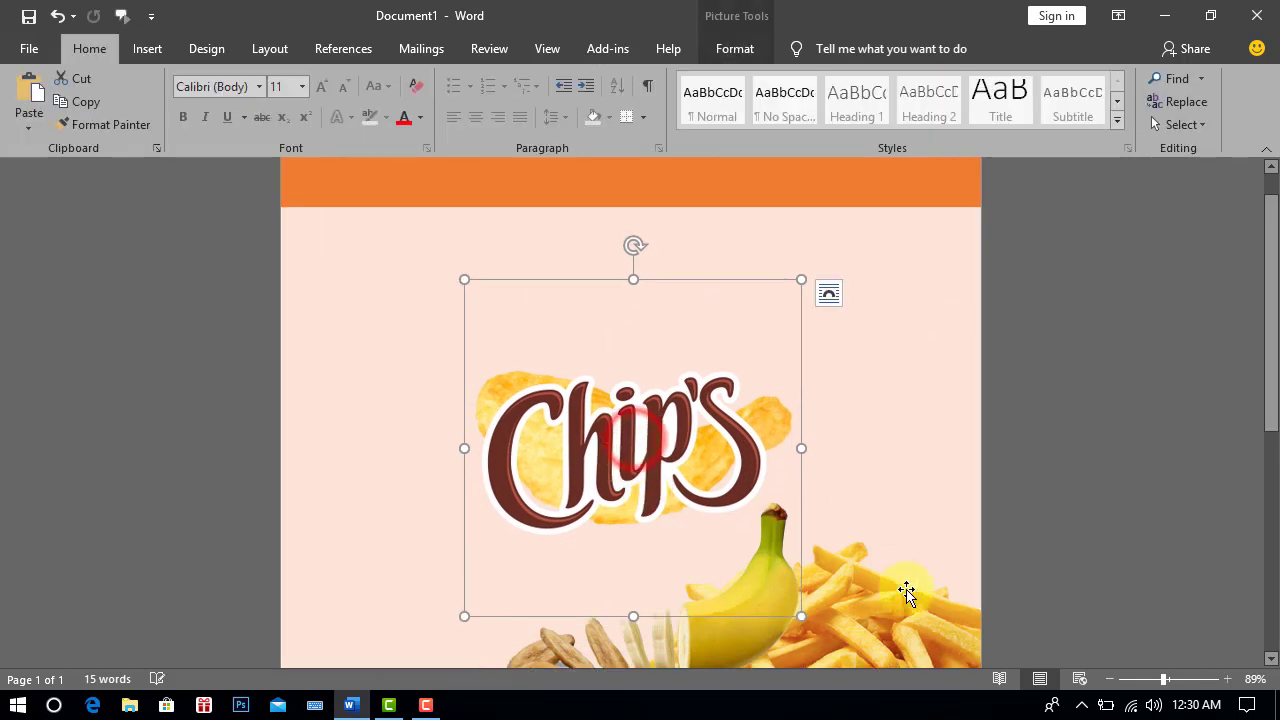
{"action": "left_click", "coordinate": [1152, 680]}
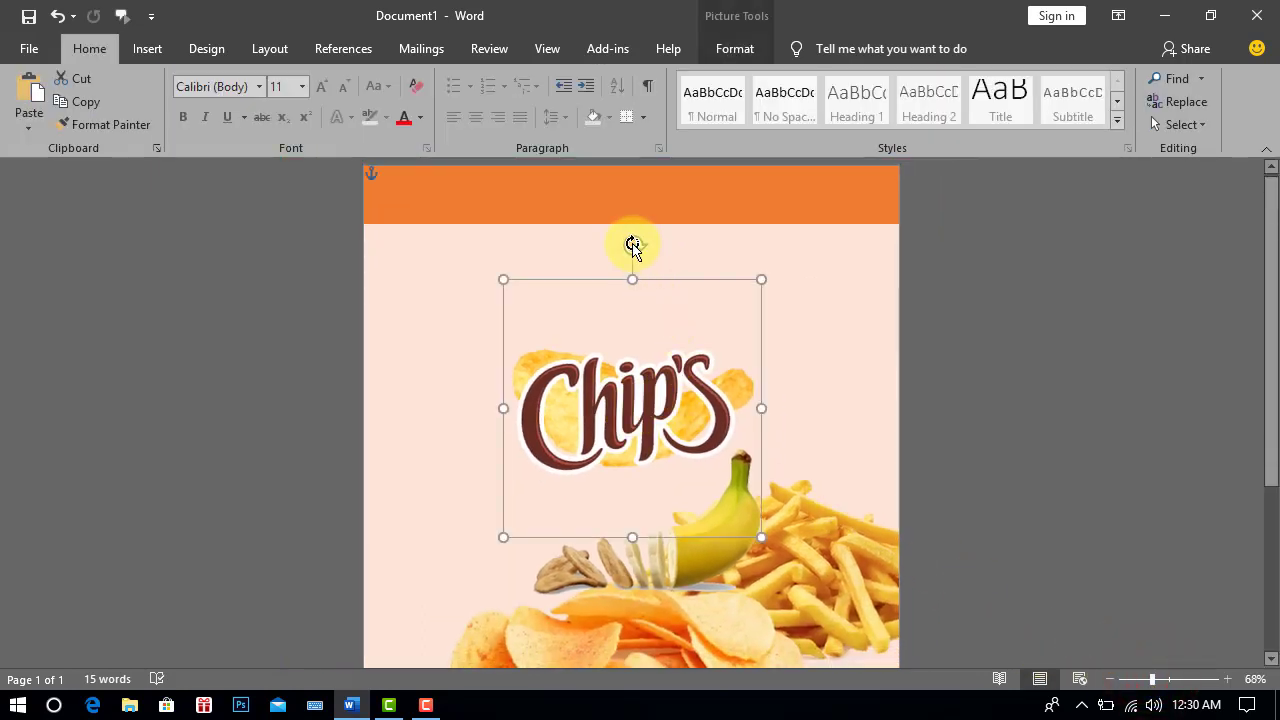
{"action": "left_click_drag", "start_coordinate": [632, 245], "coordinate": [592, 260]}
{"action": "left_click_drag", "start_coordinate": [653, 397], "coordinate": [636, 430]}
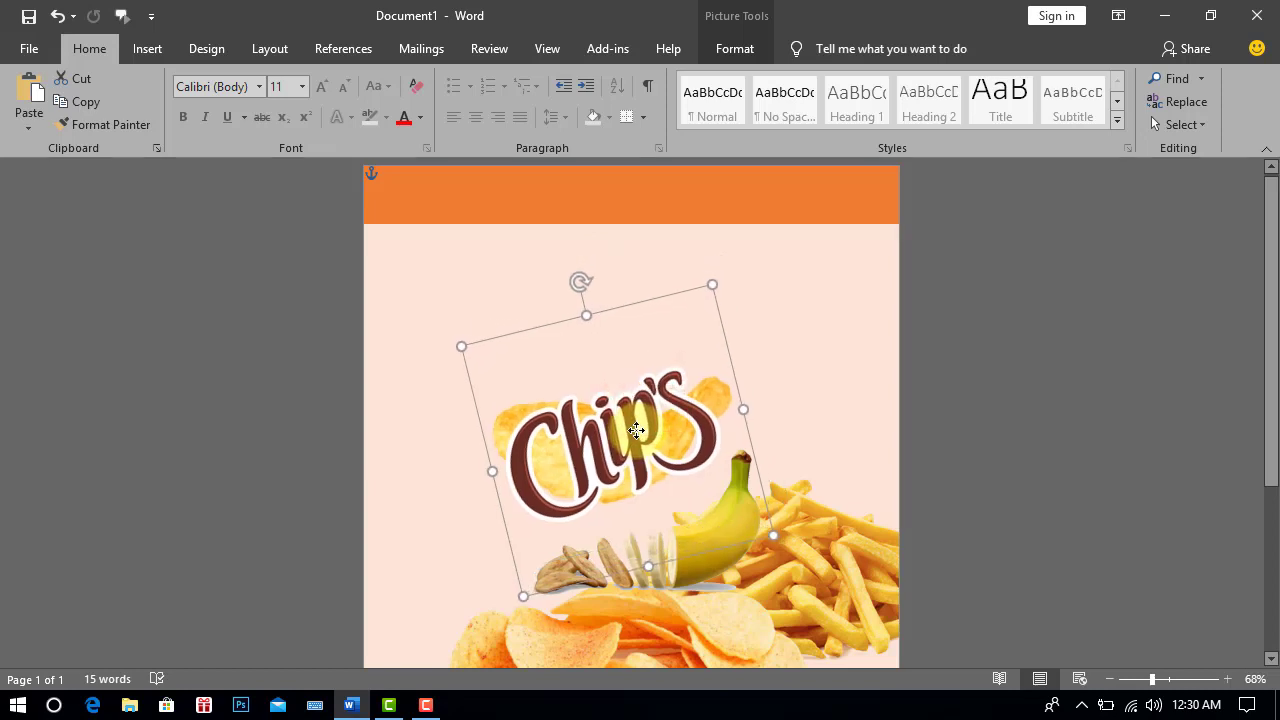
{"action": "left_click_drag", "start_coordinate": [636, 430], "coordinate": [636, 432]}
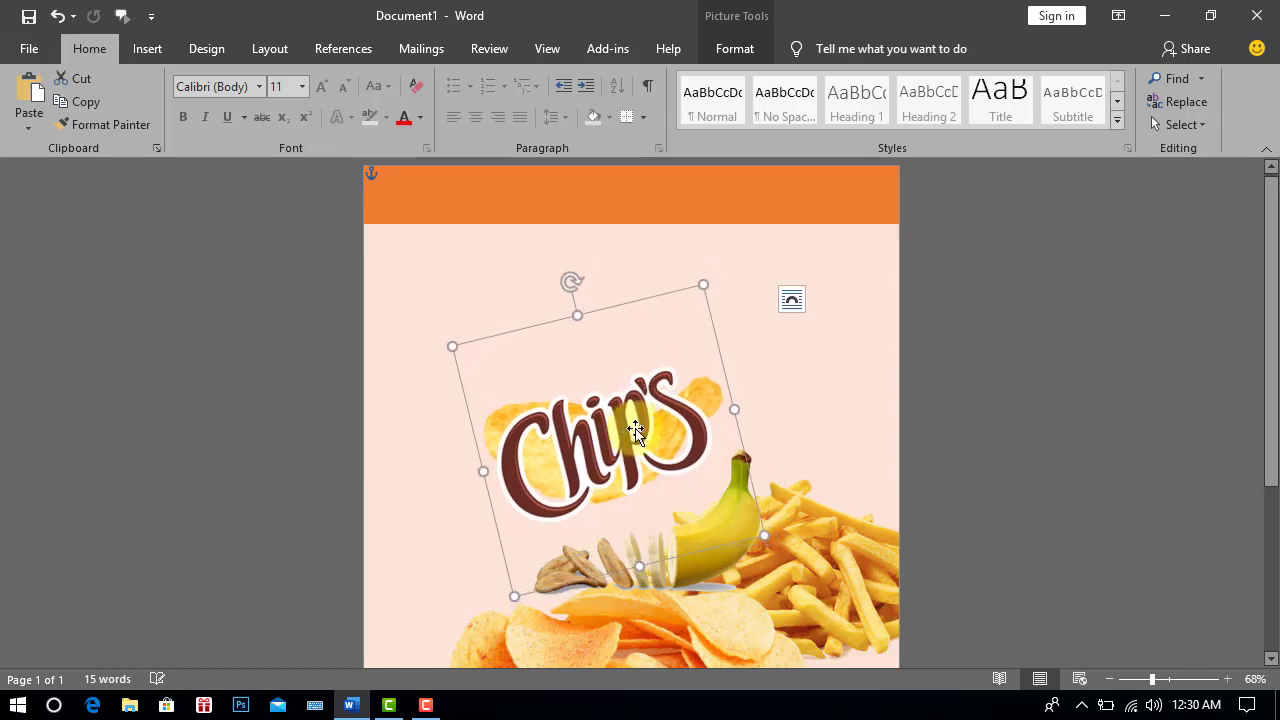
{"action": "left_click", "coordinate": [1009, 413]}
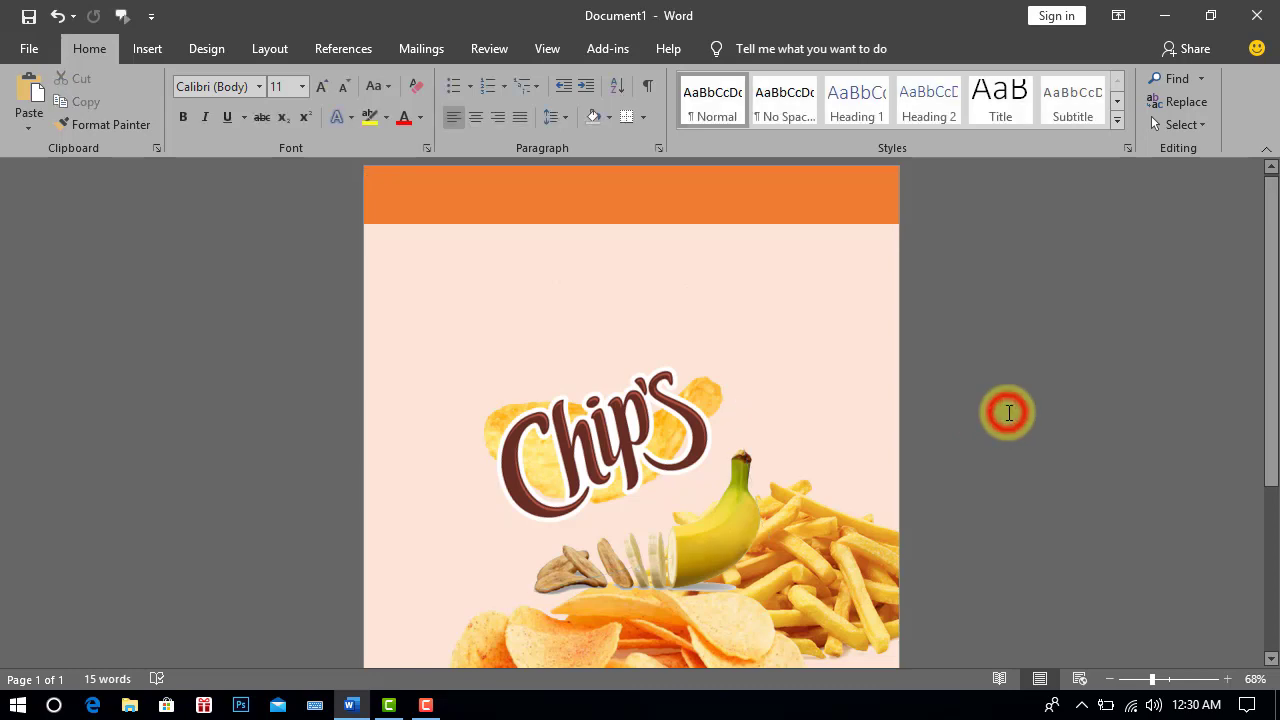
Draw an oval shape near the top-left of the page below the header
{"action": "left_click", "coordinate": [147, 48]}
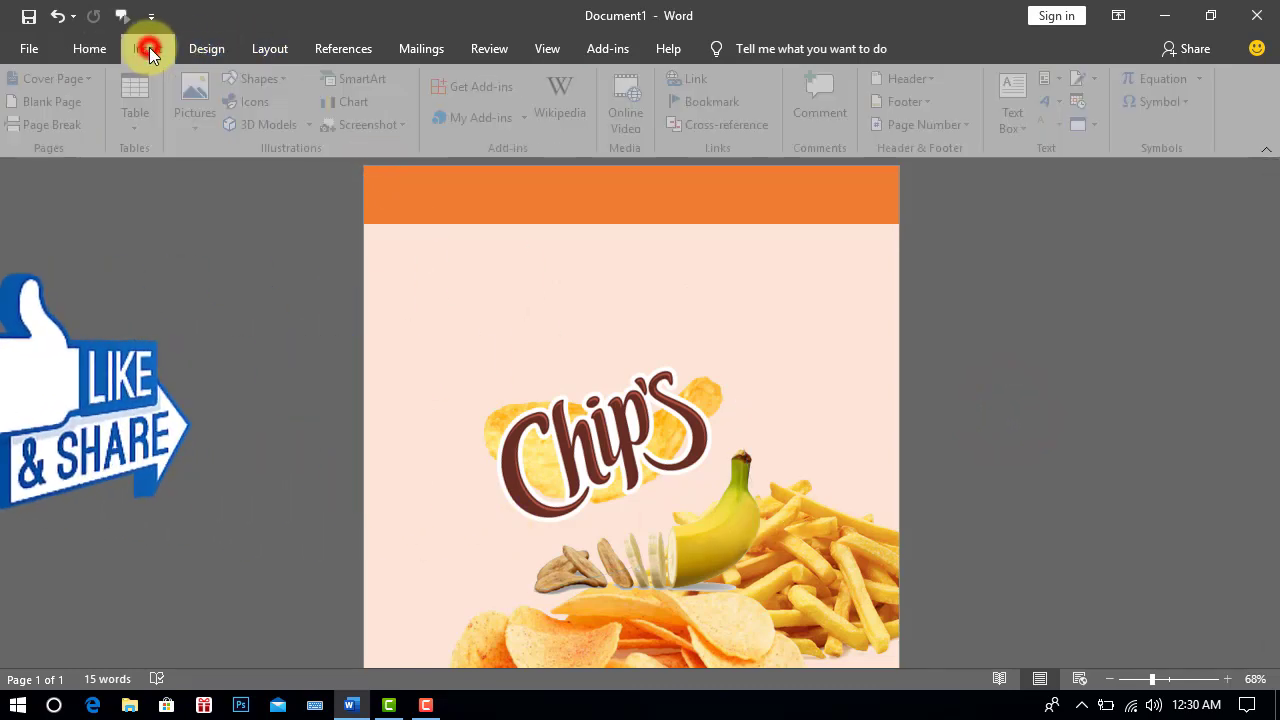
{"action": "left_click", "coordinate": [279, 86]}
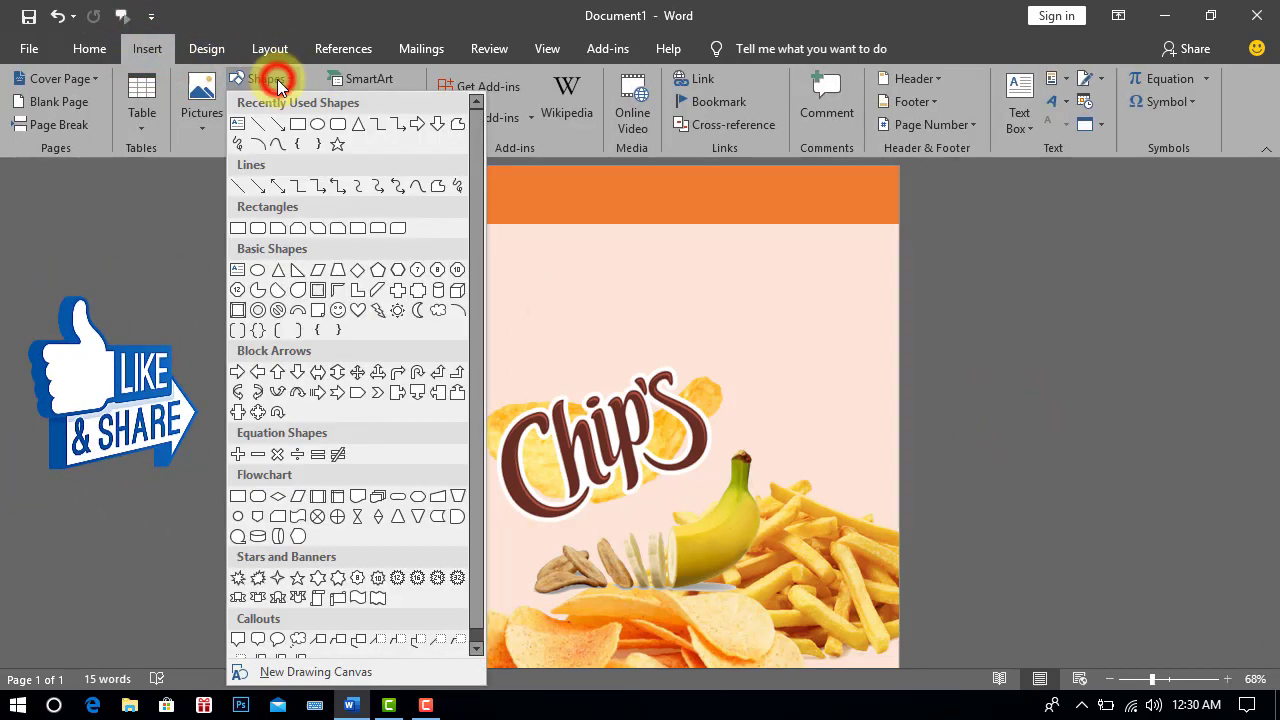
{"action": "left_click", "coordinate": [318, 124]}
{"action": "left_click_drag", "start_coordinate": [389, 257], "coordinate": [571, 413]}
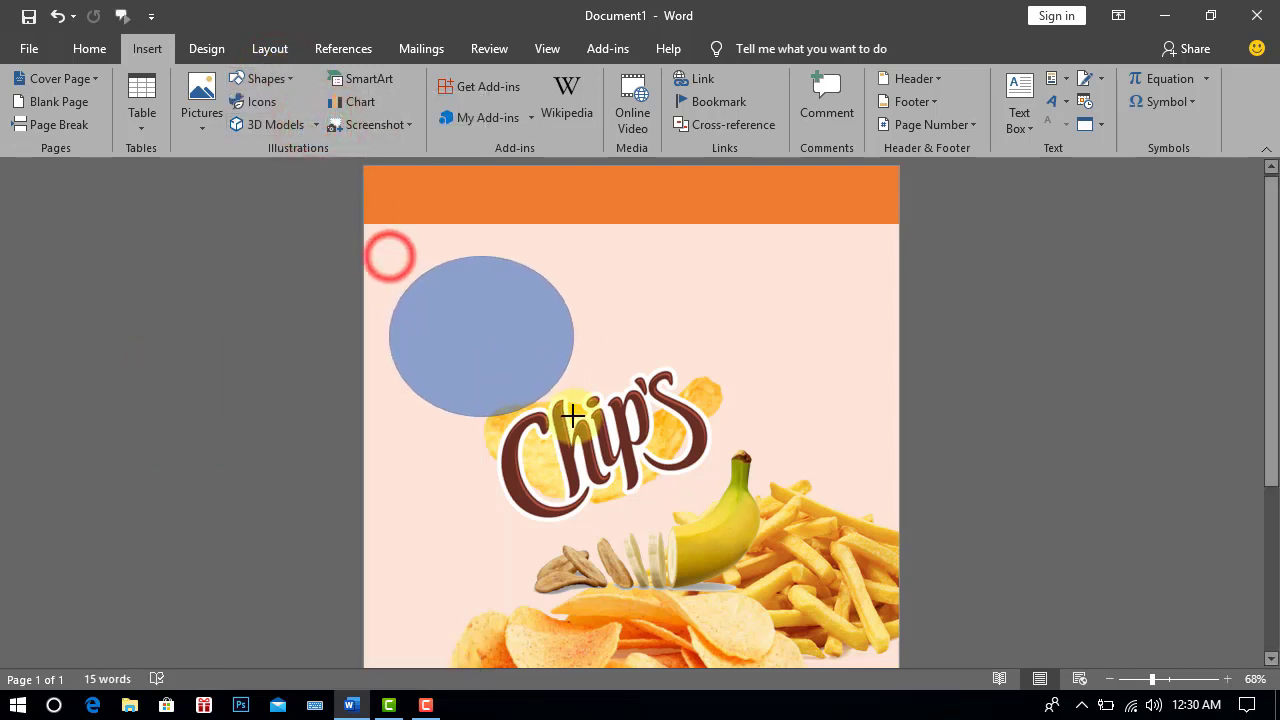
{"action": "left_click_drag", "start_coordinate": [490, 337], "coordinate": [506, 332]}
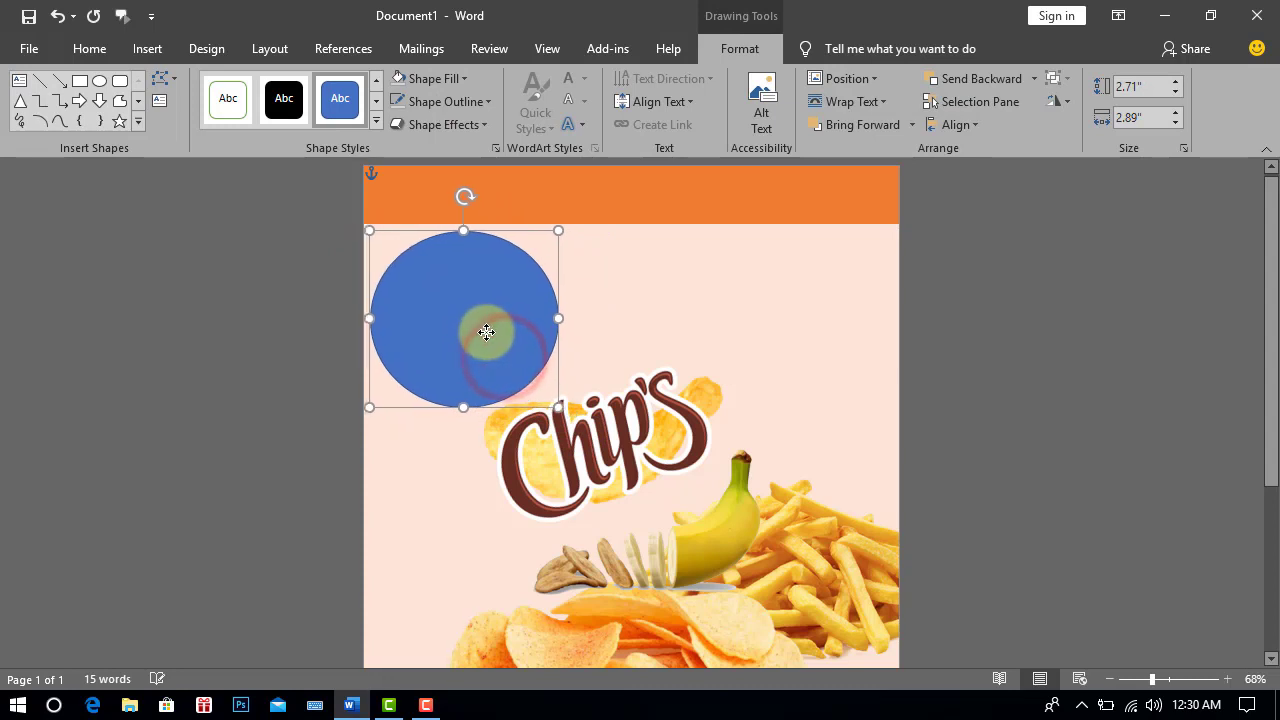
Tilt and resize the oval to 2.35" high by 3.1" wide
{"action": "left_click_drag", "start_coordinate": [398, 413], "coordinate": [403, 371]}
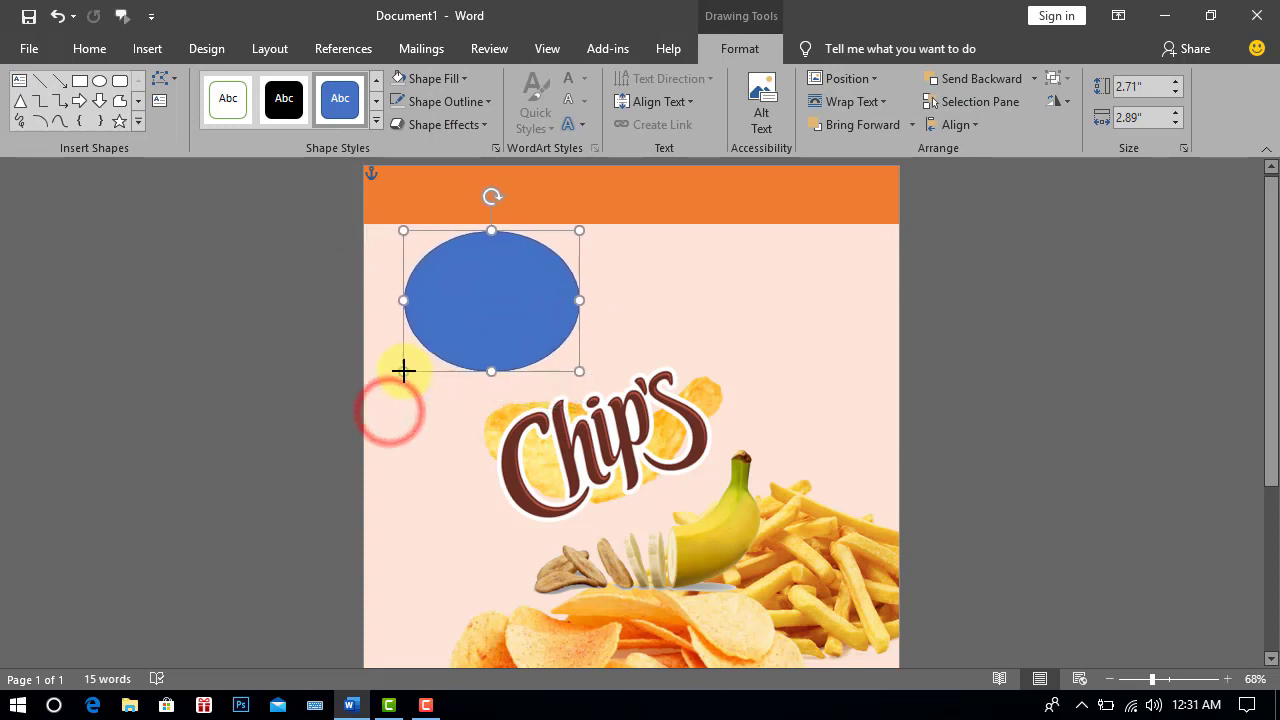
{"action": "left_click_drag", "start_coordinate": [452, 318], "coordinate": [484, 345]}
{"action": "left_click_drag", "start_coordinate": [508, 224], "coordinate": [490, 241]}
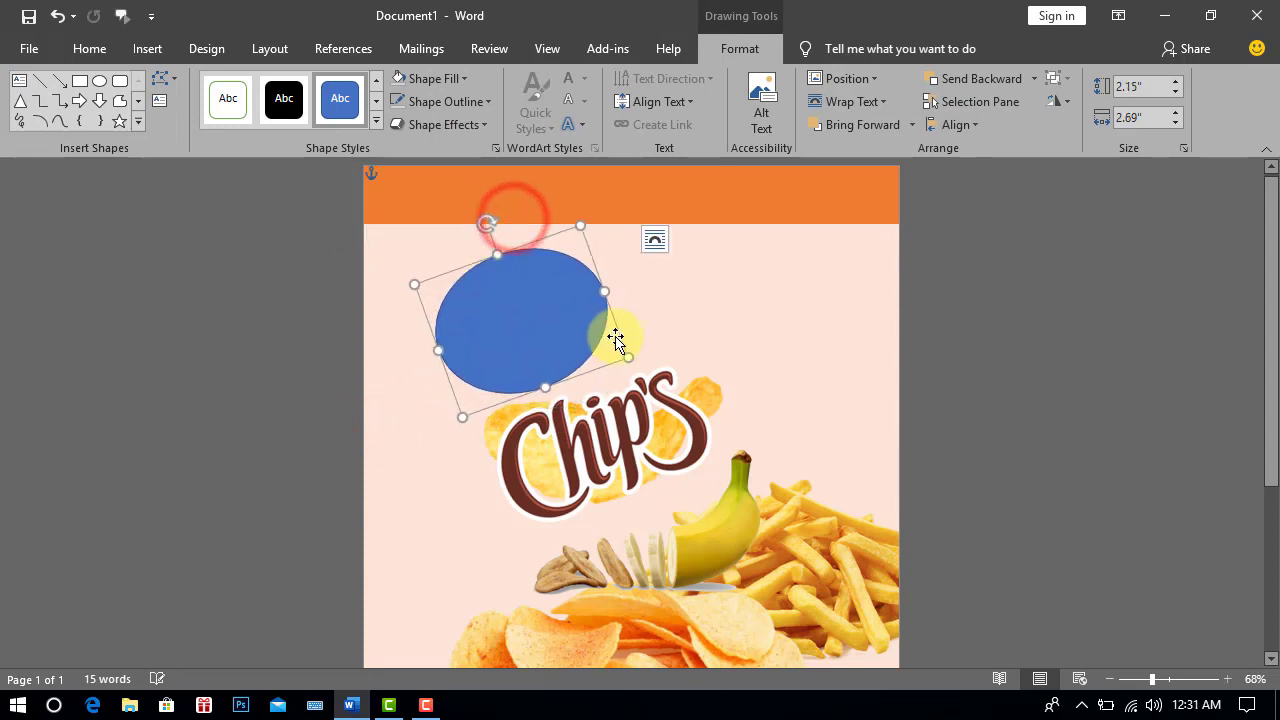
{"action": "left_click_drag", "start_coordinate": [614, 337], "coordinate": [651, 347]}
{"action": "left_click_drag", "start_coordinate": [512, 252], "coordinate": [507, 240]}
{"action": "left_click", "coordinate": [517, 294]}
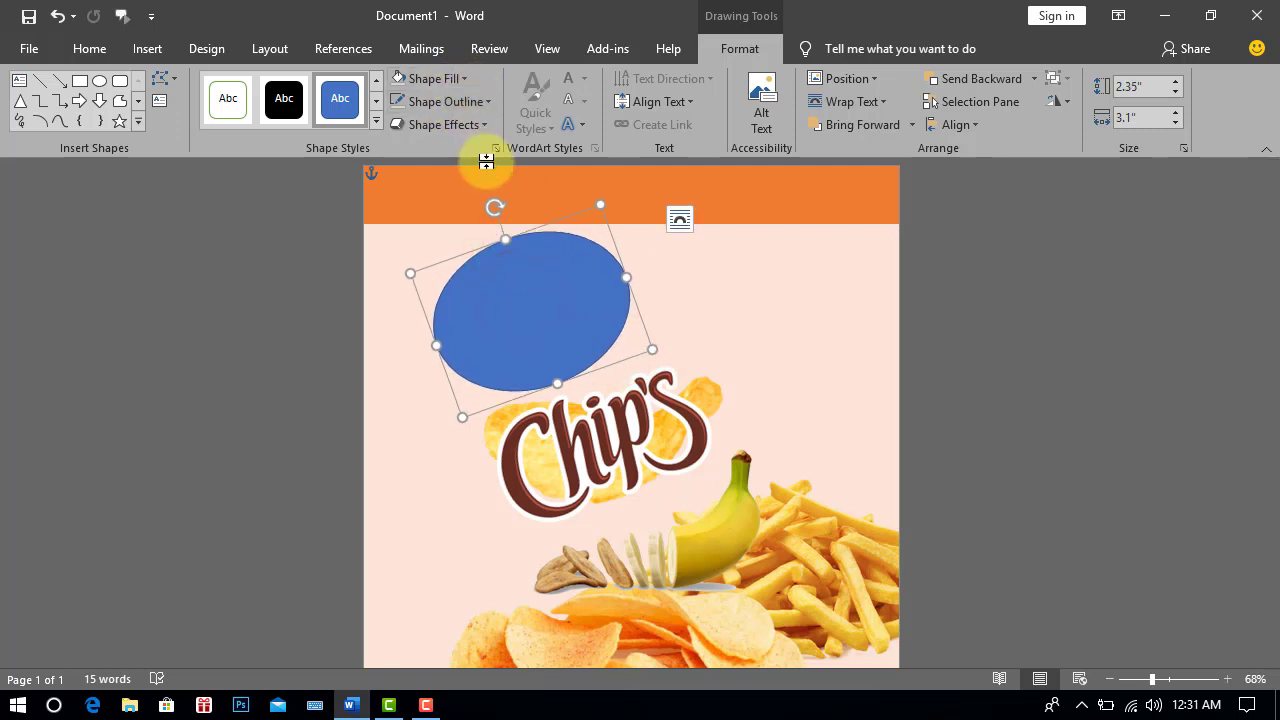
{"action": "left_click", "coordinate": [514, 286]}
Use the chips 2 crinkle-cut chips image from the Chips folder as the oval's picture fill
{"action": "left_click", "coordinate": [463, 78]}
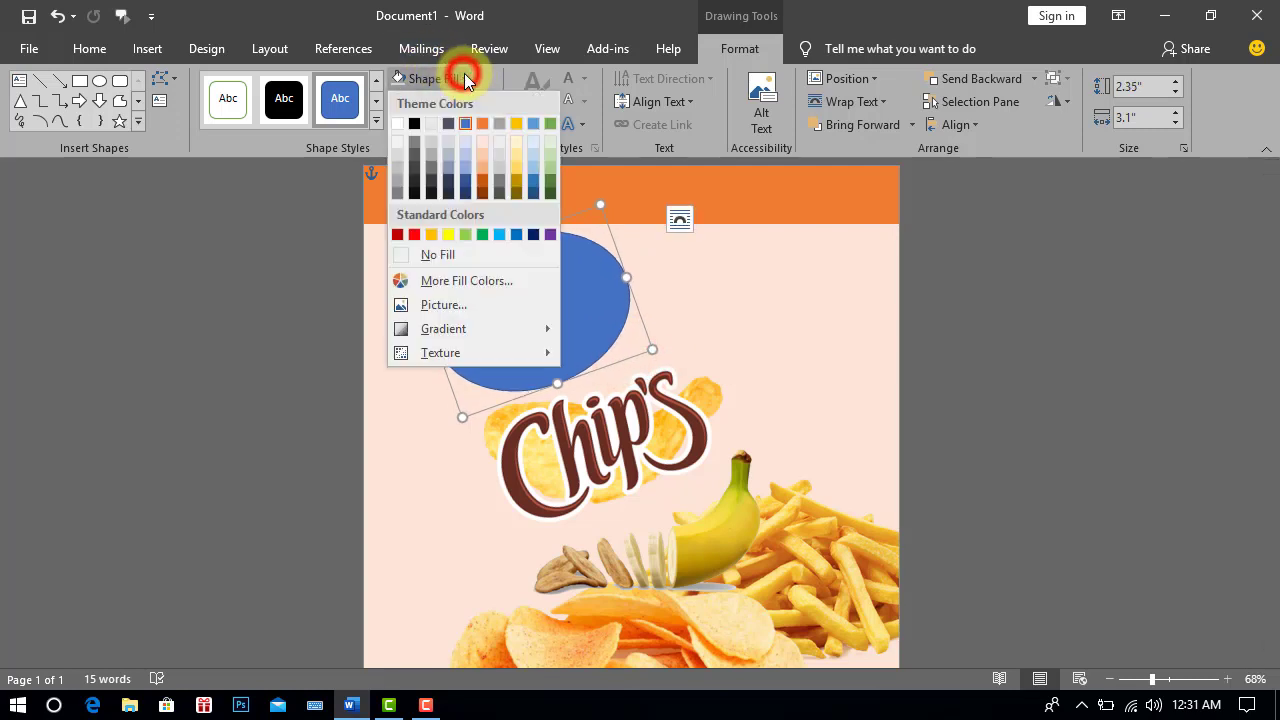
{"action": "left_click", "coordinate": [453, 307]}
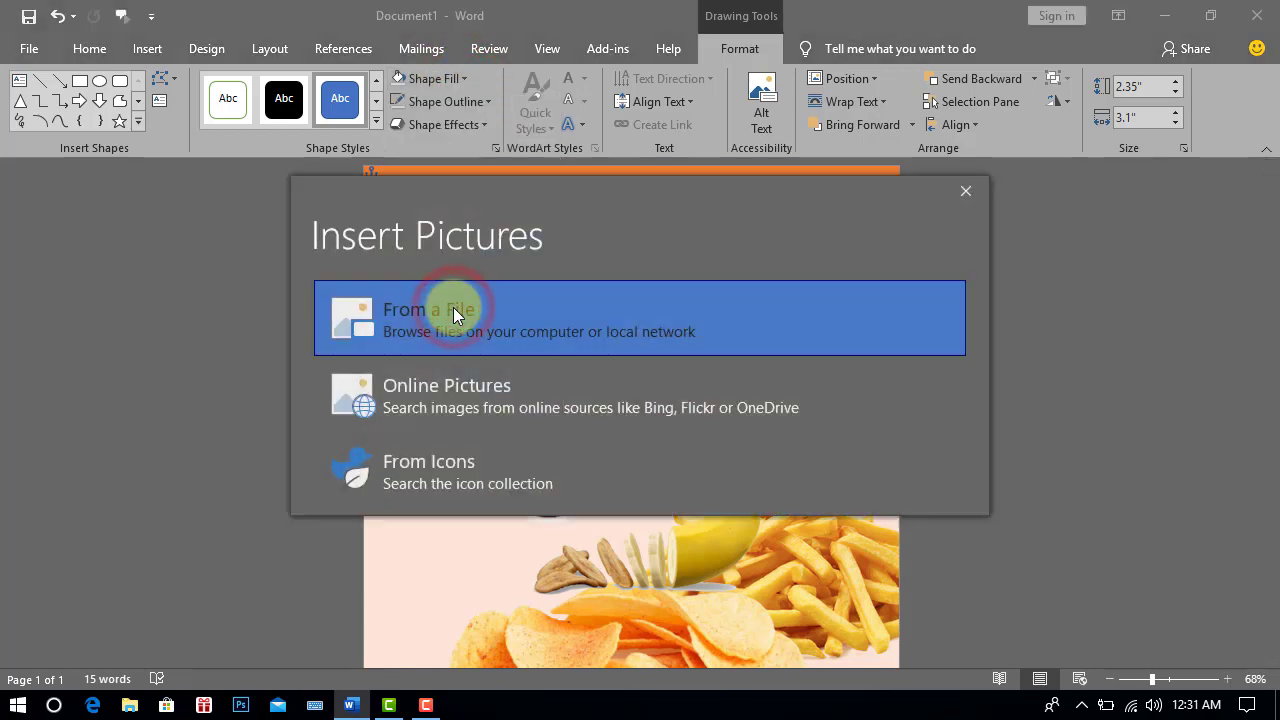
{"action": "left_click", "coordinate": [434, 312]}
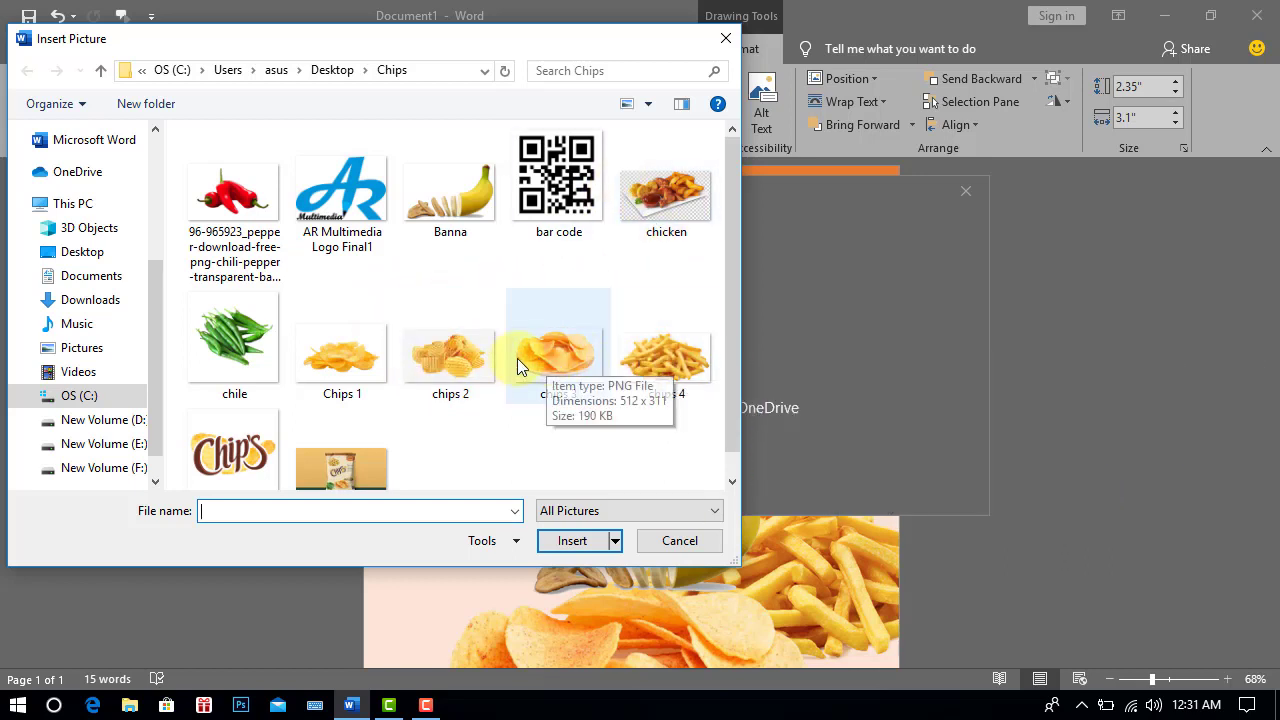
{"action": "left_click", "coordinate": [455, 372]}
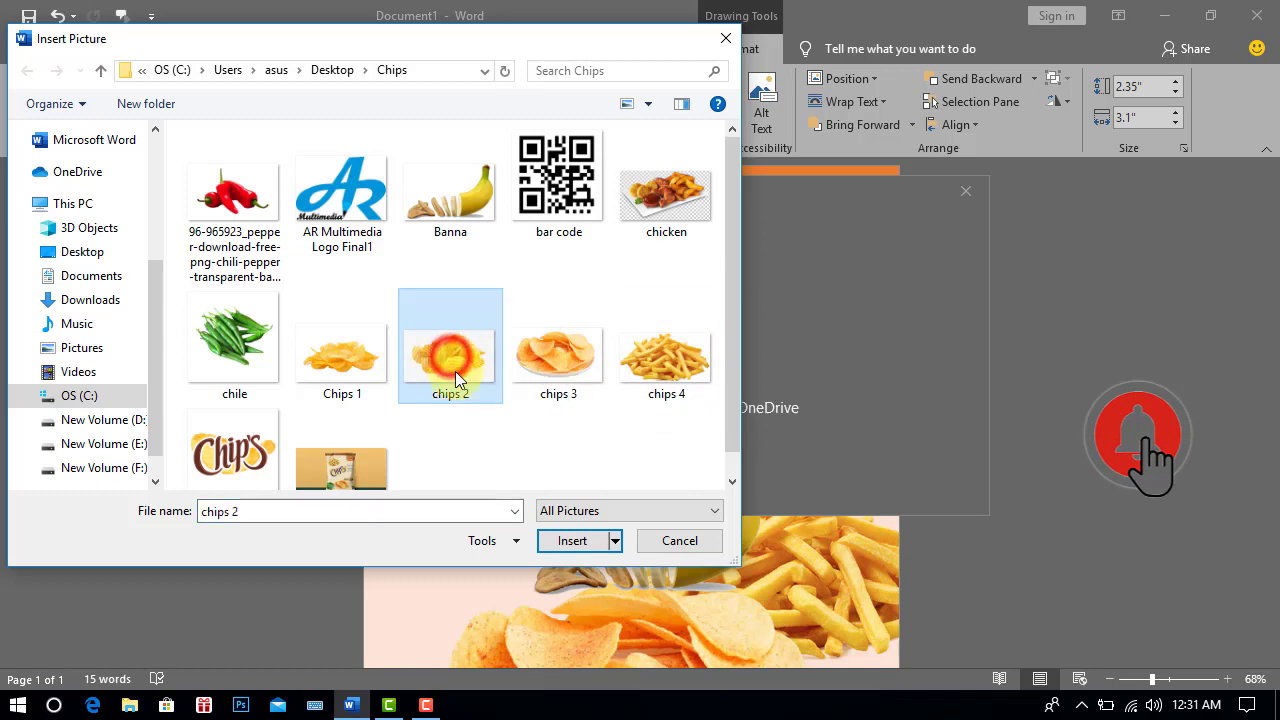
{"action": "left_click", "coordinate": [565, 541]}
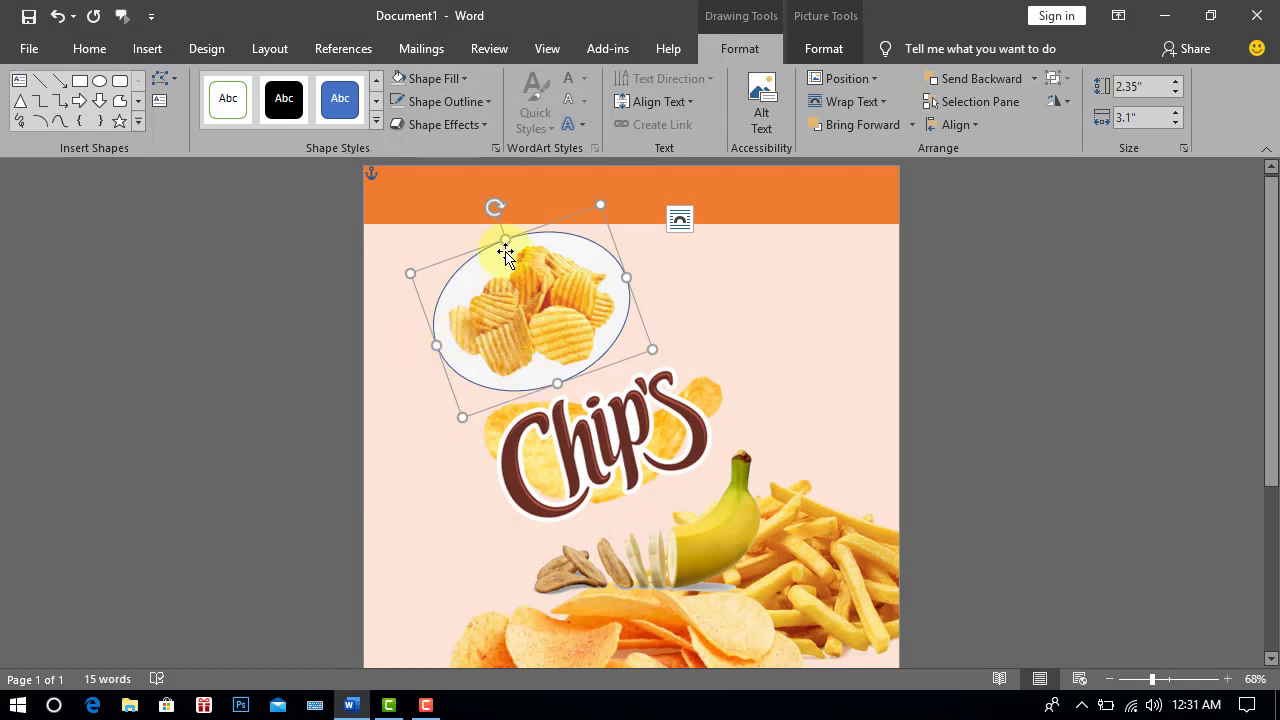
Change the chips oval's outline to a 6 pt white border
{"action": "left_click", "coordinate": [431, 101]}
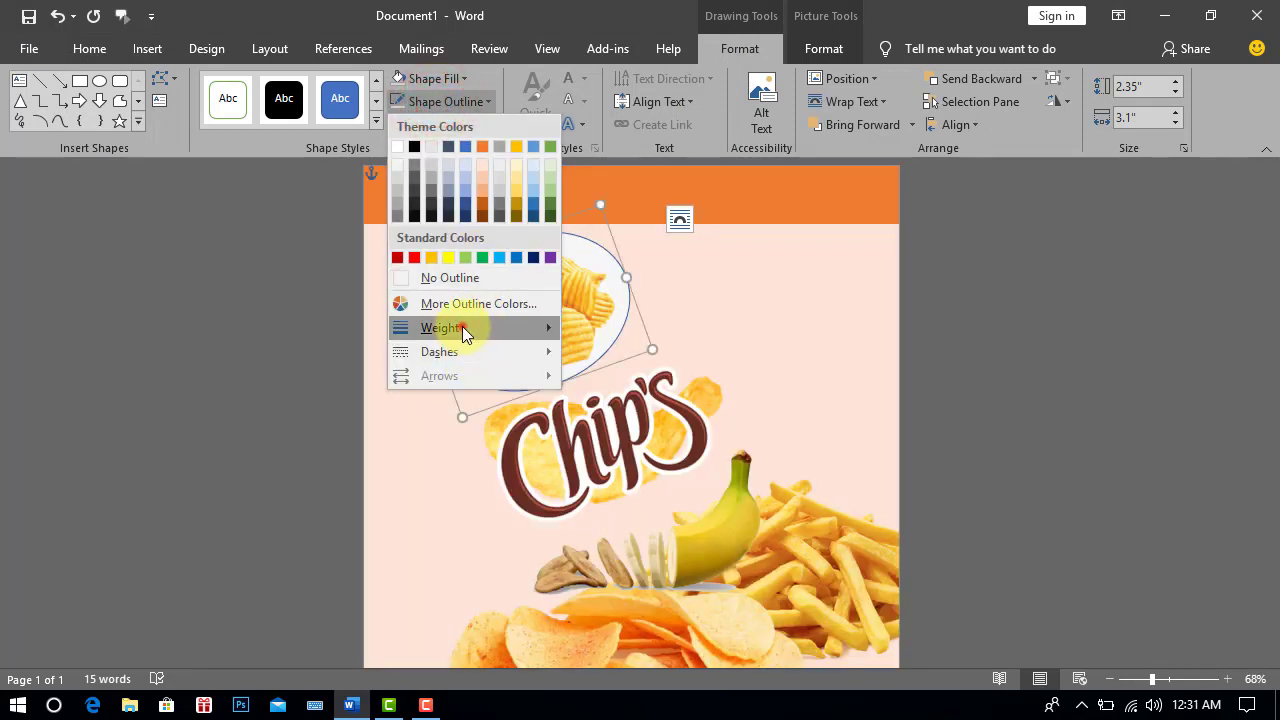
{"action": "left_click", "coordinate": [462, 326]}
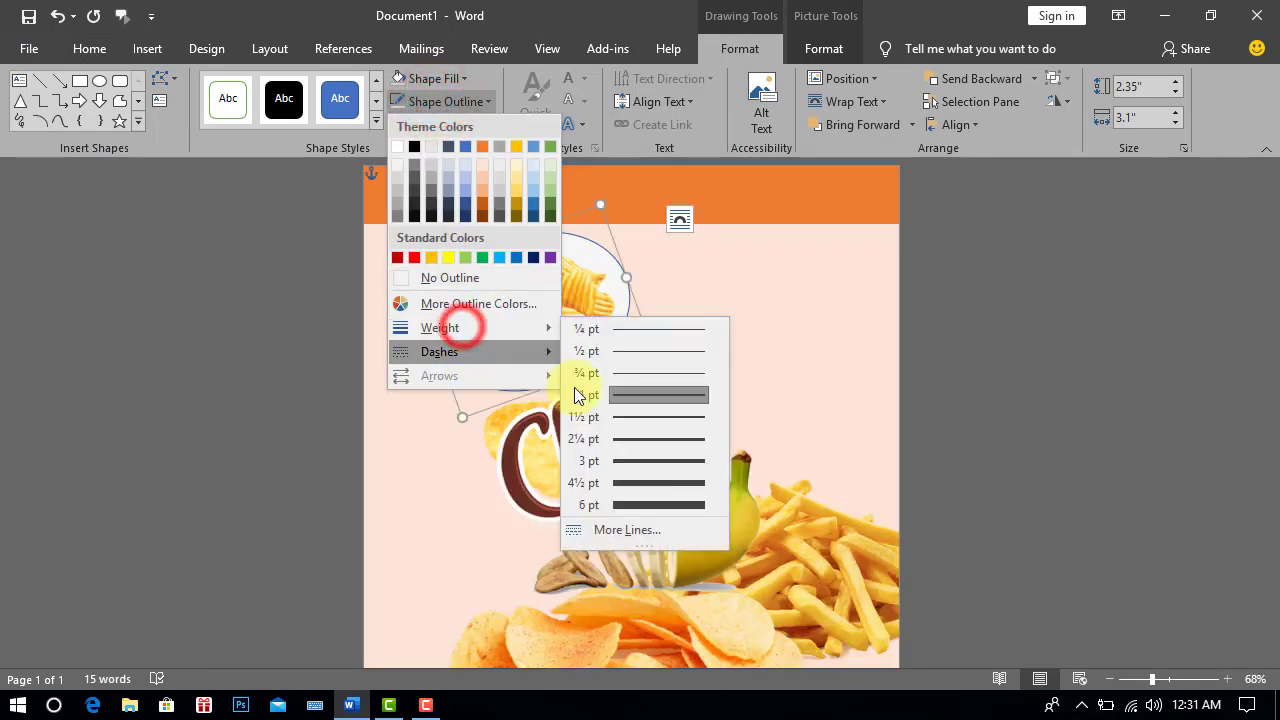
{"action": "left_click", "coordinate": [653, 503]}
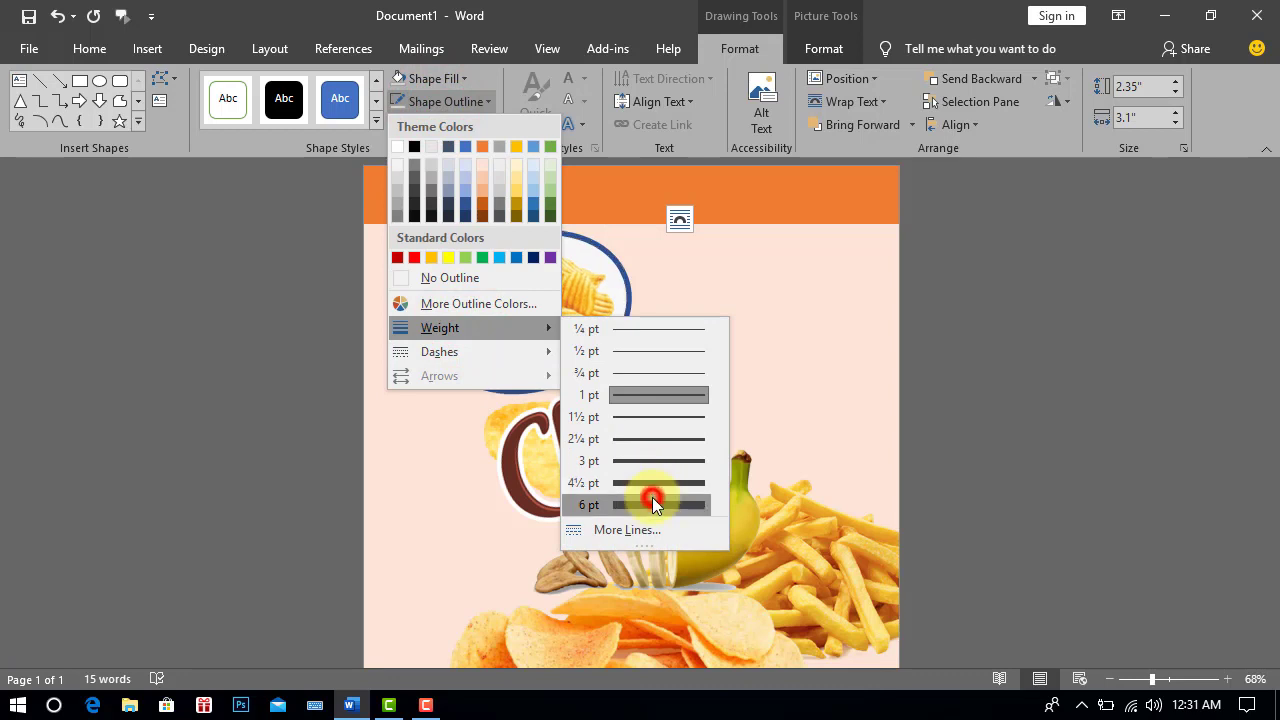
{"action": "left_click", "coordinate": [466, 101]}
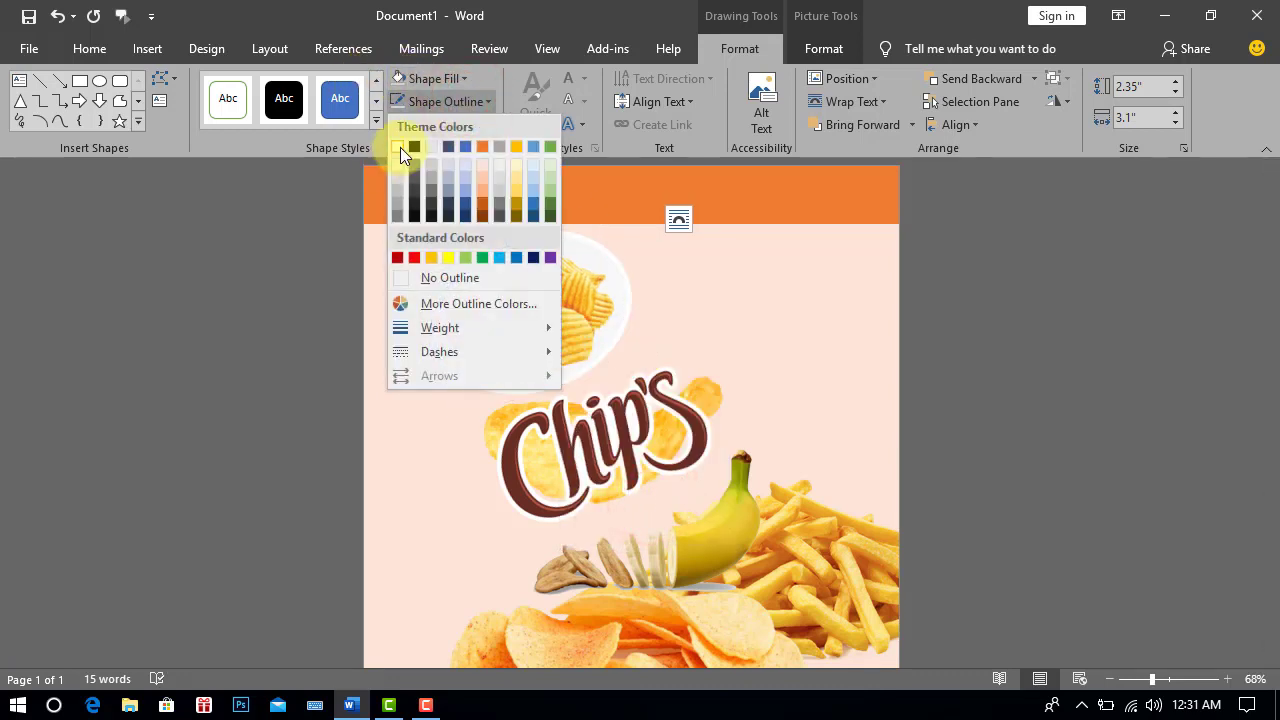
{"action": "left_click", "coordinate": [399, 175]}
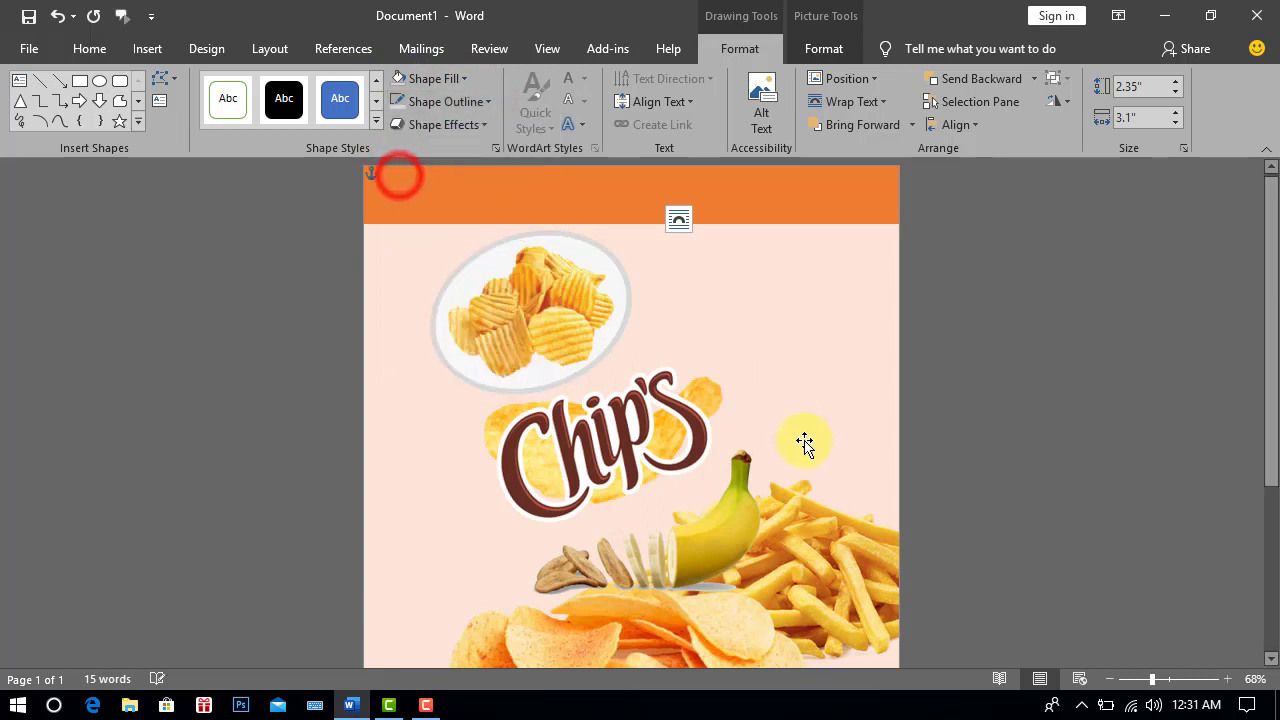
{"action": "left_click", "coordinate": [543, 360]}
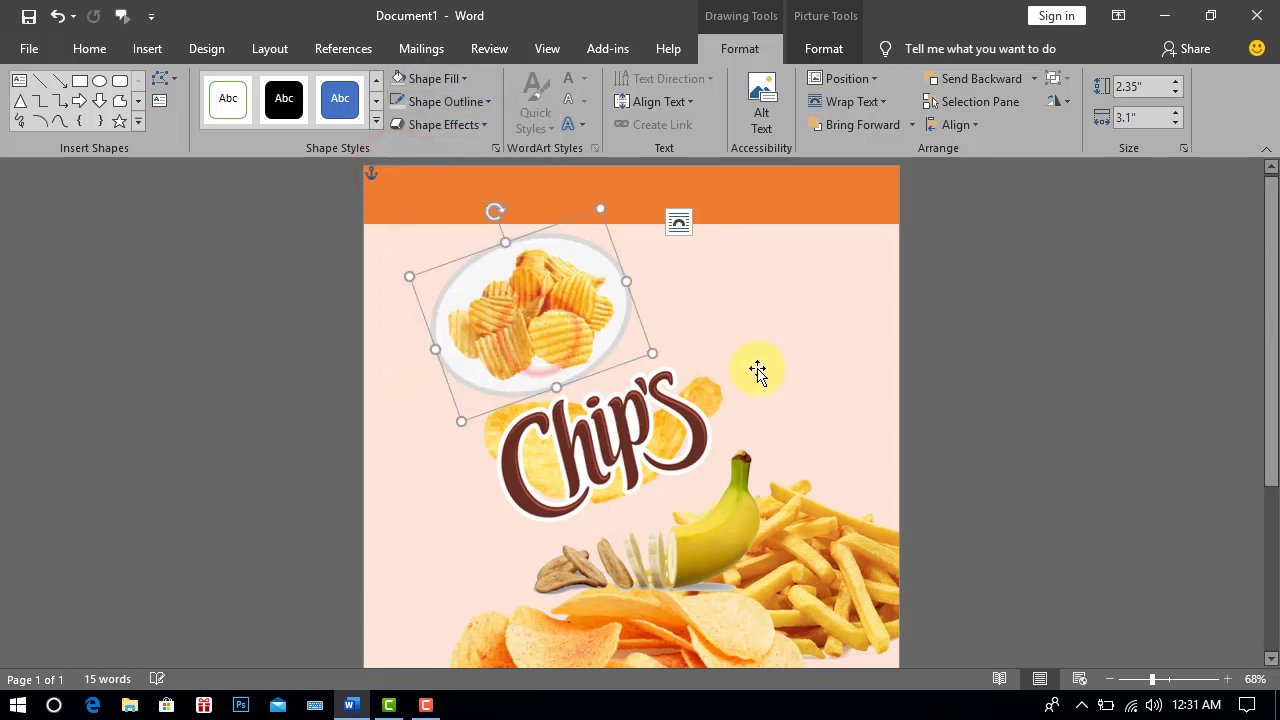
{"action": "left_click", "coordinate": [987, 371]}
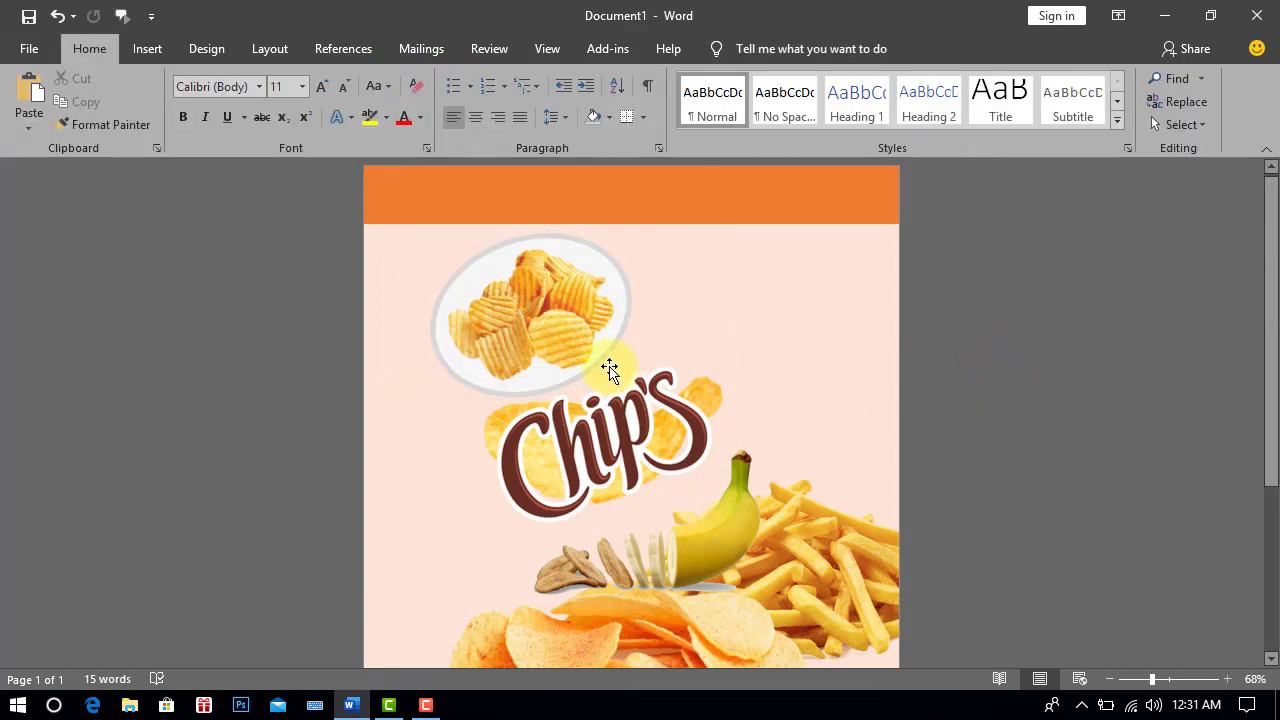
{"action": "left_click", "coordinate": [137, 49]}
Draw an 8-point star about 2.71" by 2.66" at the upper right, just below the orange header
{"action": "left_click", "coordinate": [150, 50]}
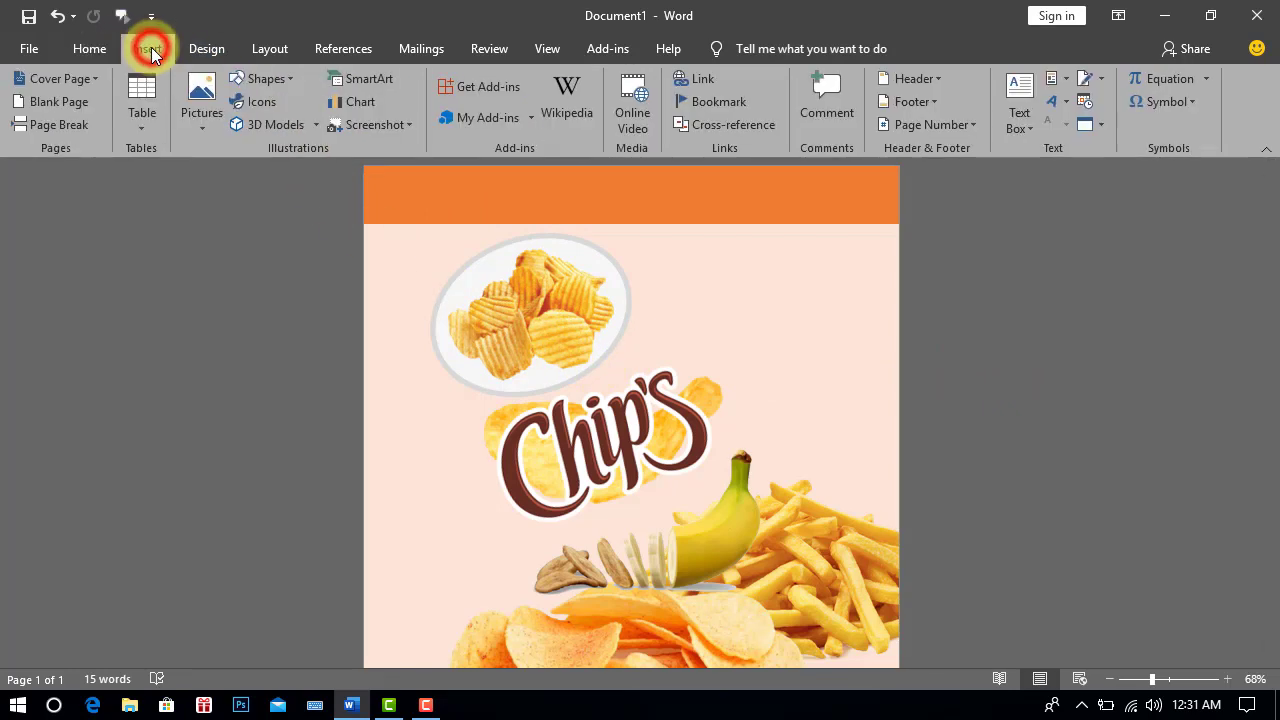
{"action": "left_click", "coordinate": [266, 80]}
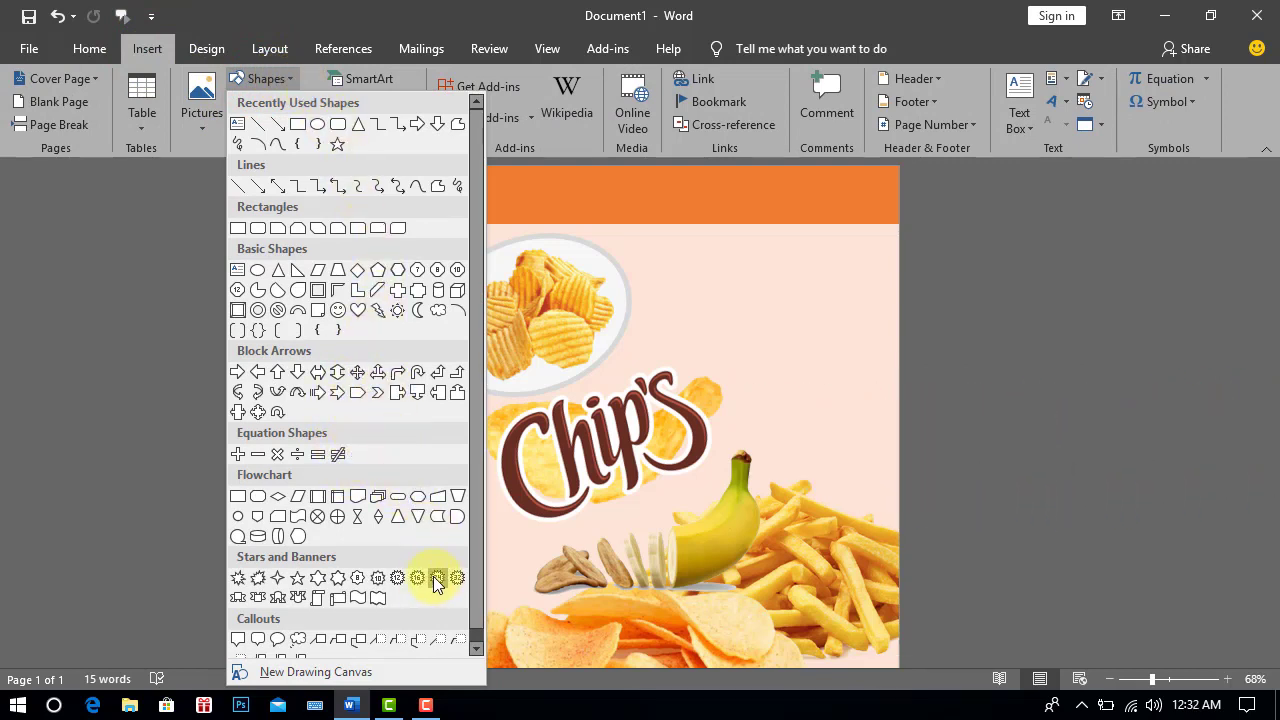
{"action": "left_click", "coordinate": [379, 583]}
{"action": "left_click_drag", "start_coordinate": [731, 262], "coordinate": [899, 437]}
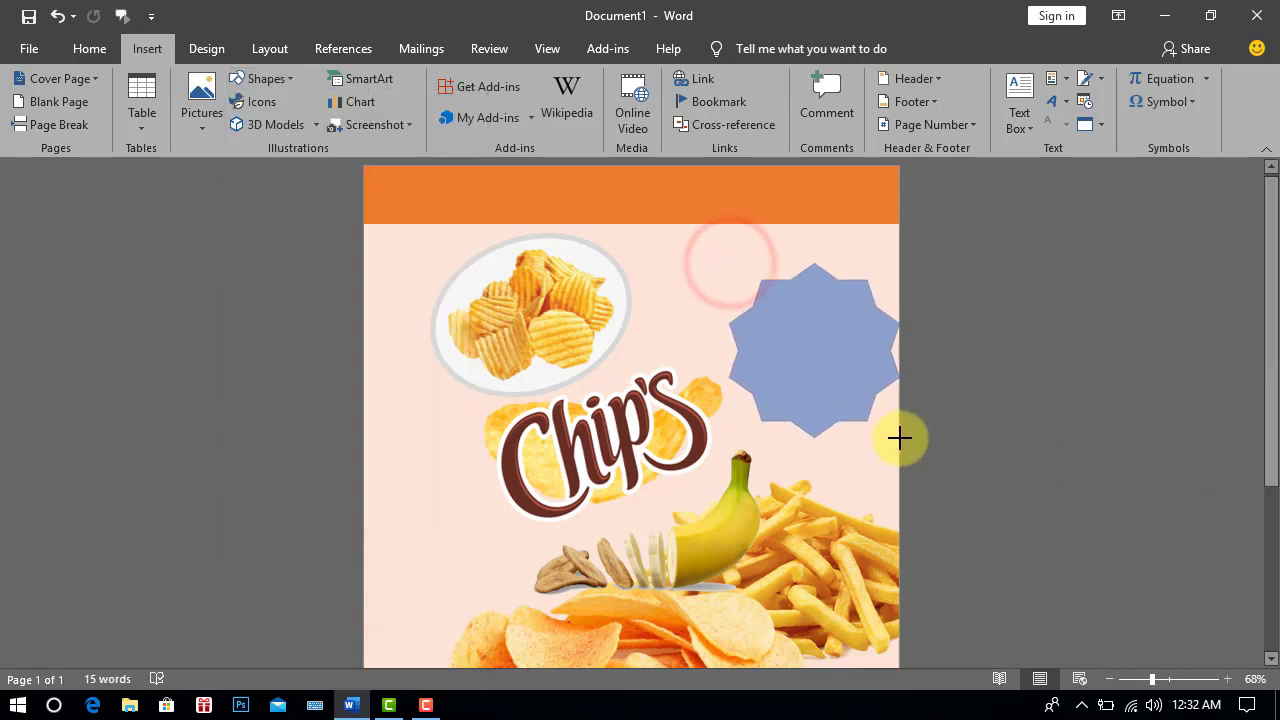
{"action": "left_click_drag", "start_coordinate": [848, 370], "coordinate": [801, 330]}
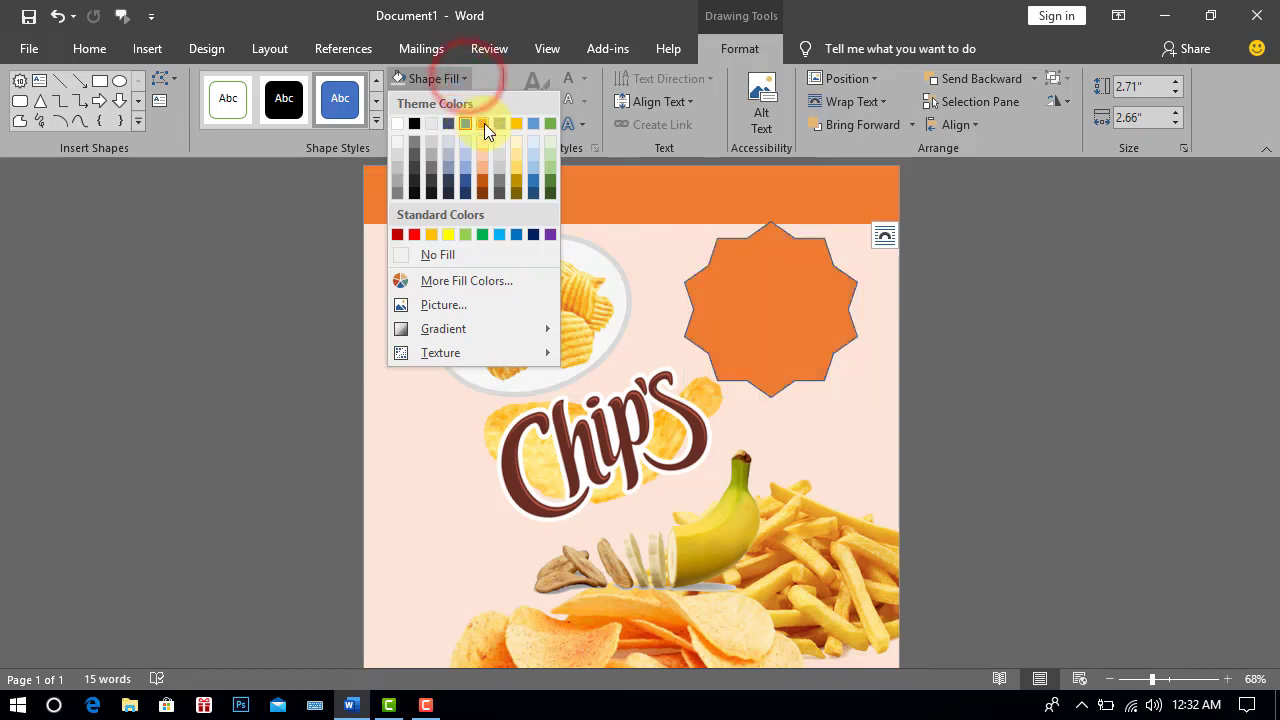
Fill the star with Orange, Accent 2 and give it a 4½ pt white outline
{"action": "left_click", "coordinate": [484, 123]}
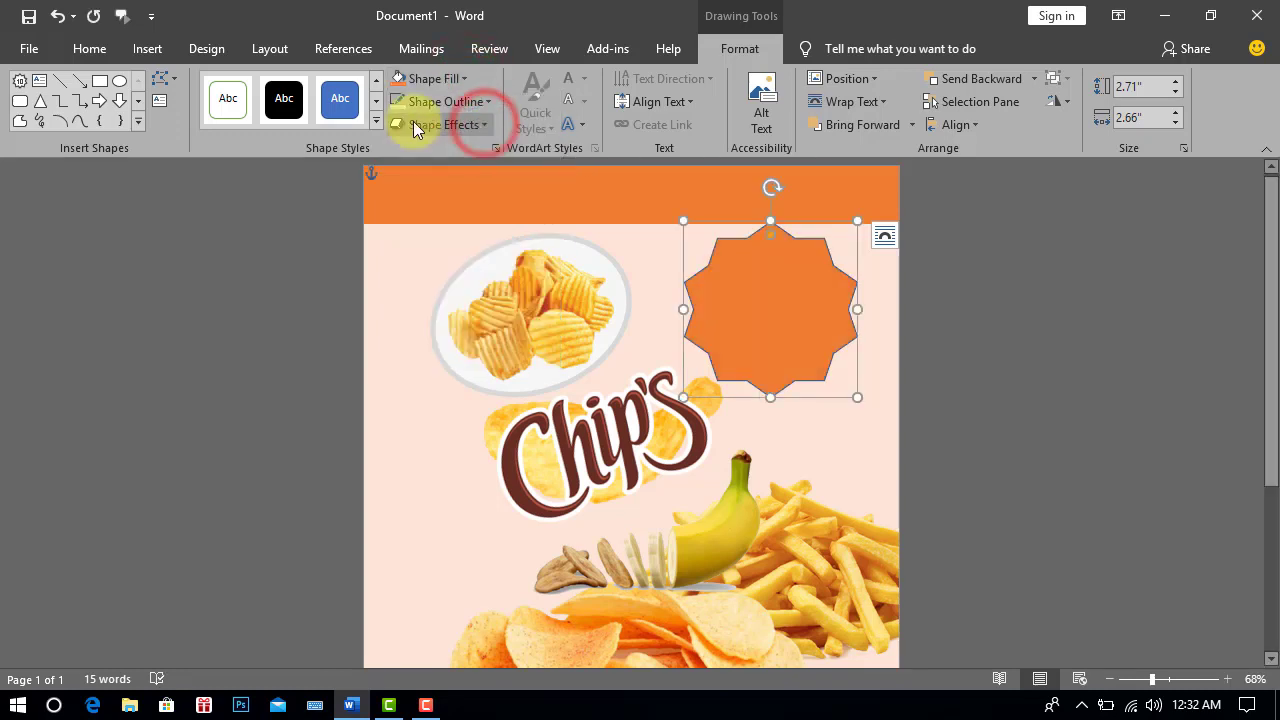
{"action": "left_click", "coordinate": [485, 101]}
{"action": "left_click", "coordinate": [440, 328]}
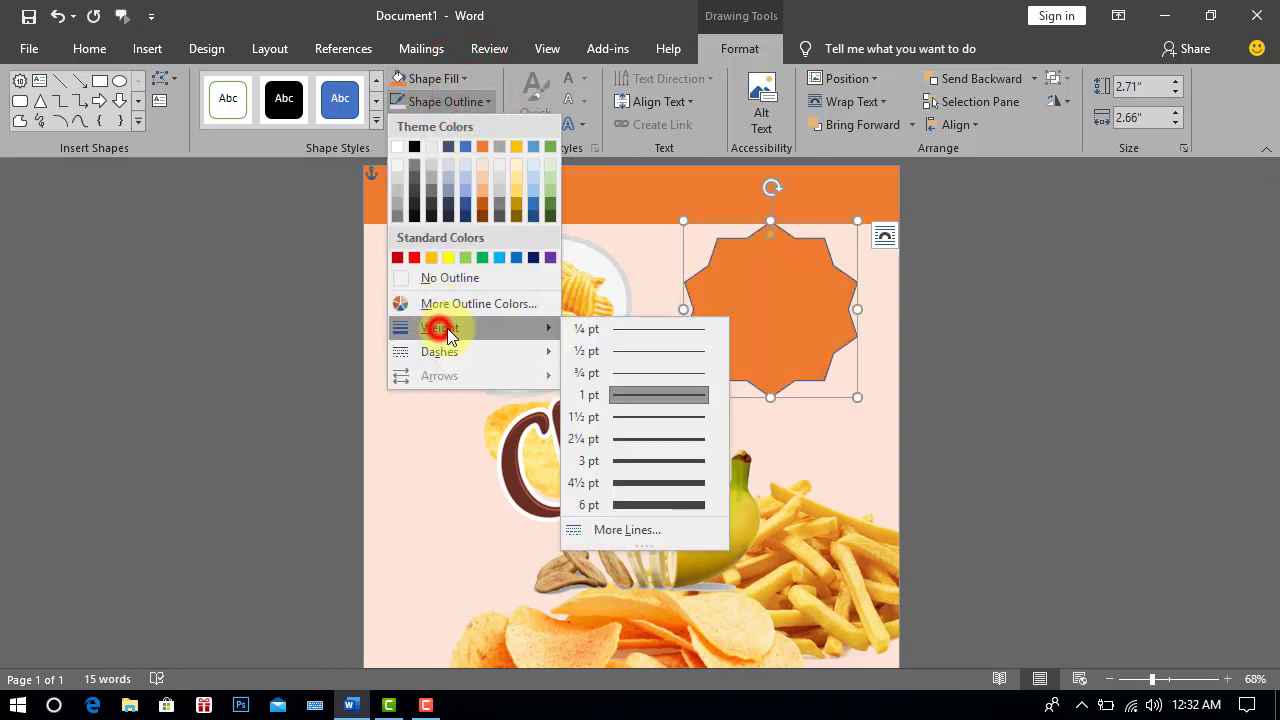
{"action": "left_click", "coordinate": [645, 483]}
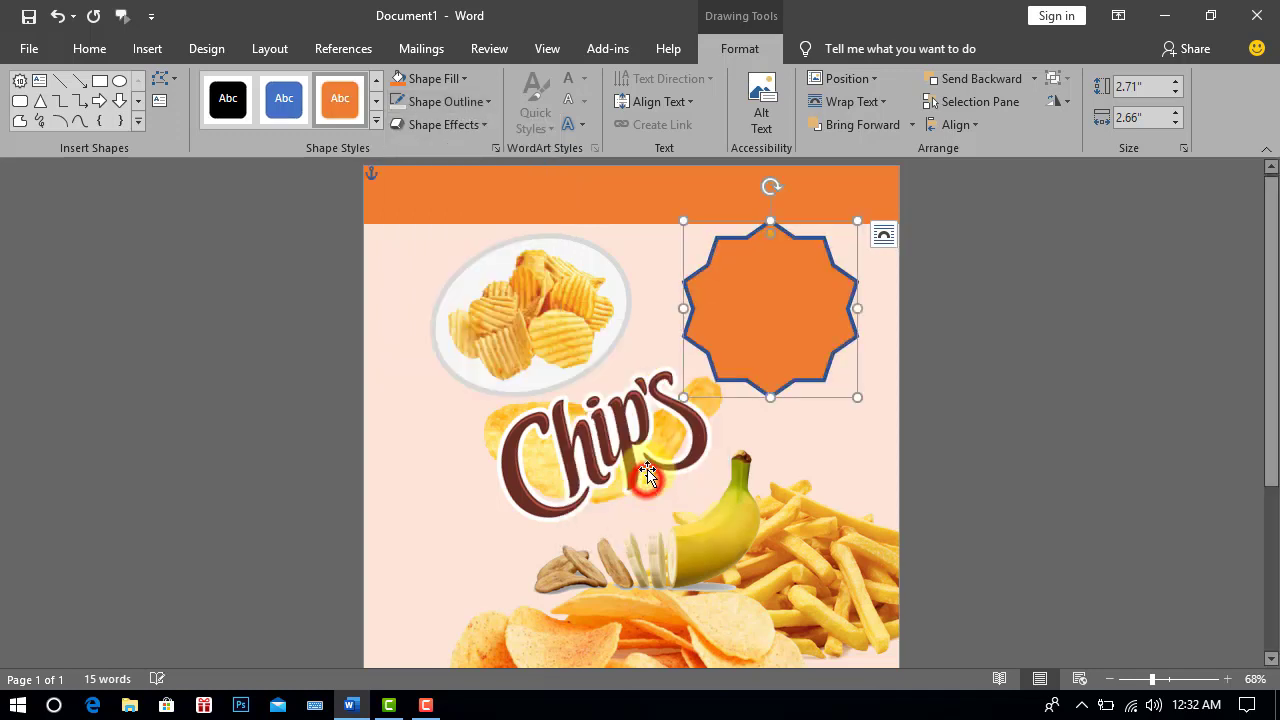
{"action": "left_click", "coordinate": [398, 104]}
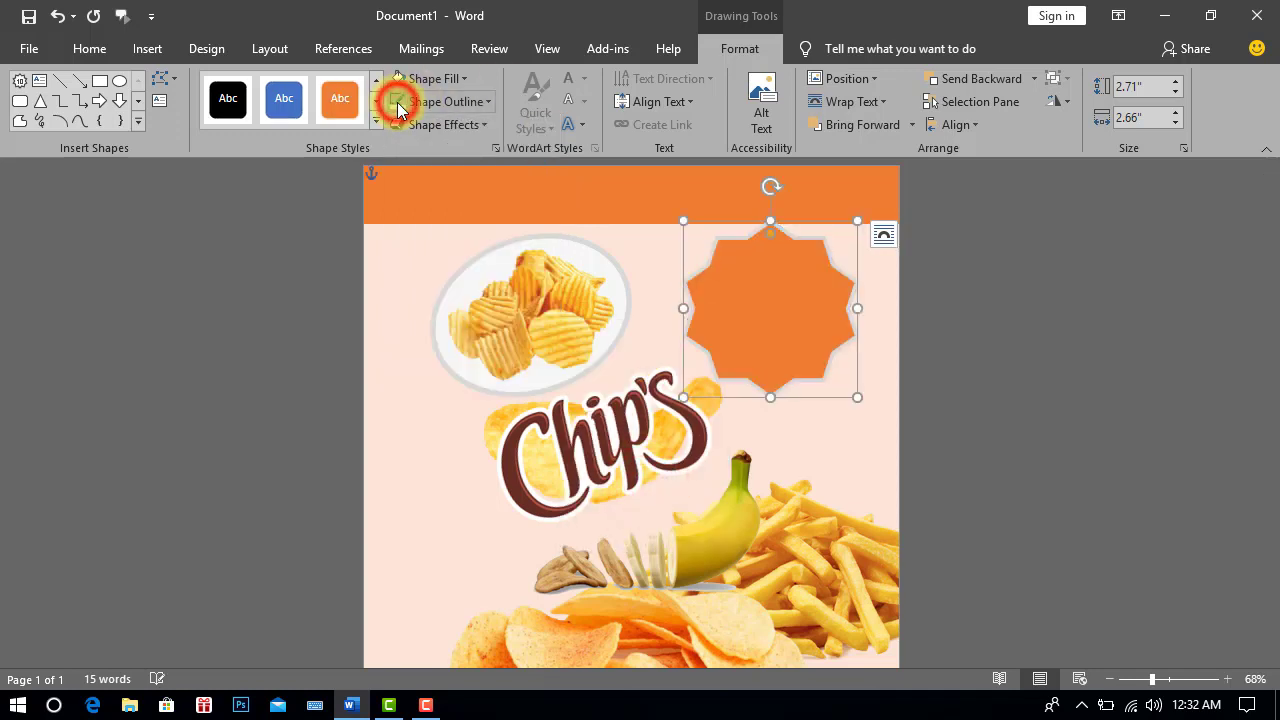
{"action": "left_click", "coordinate": [488, 101]}
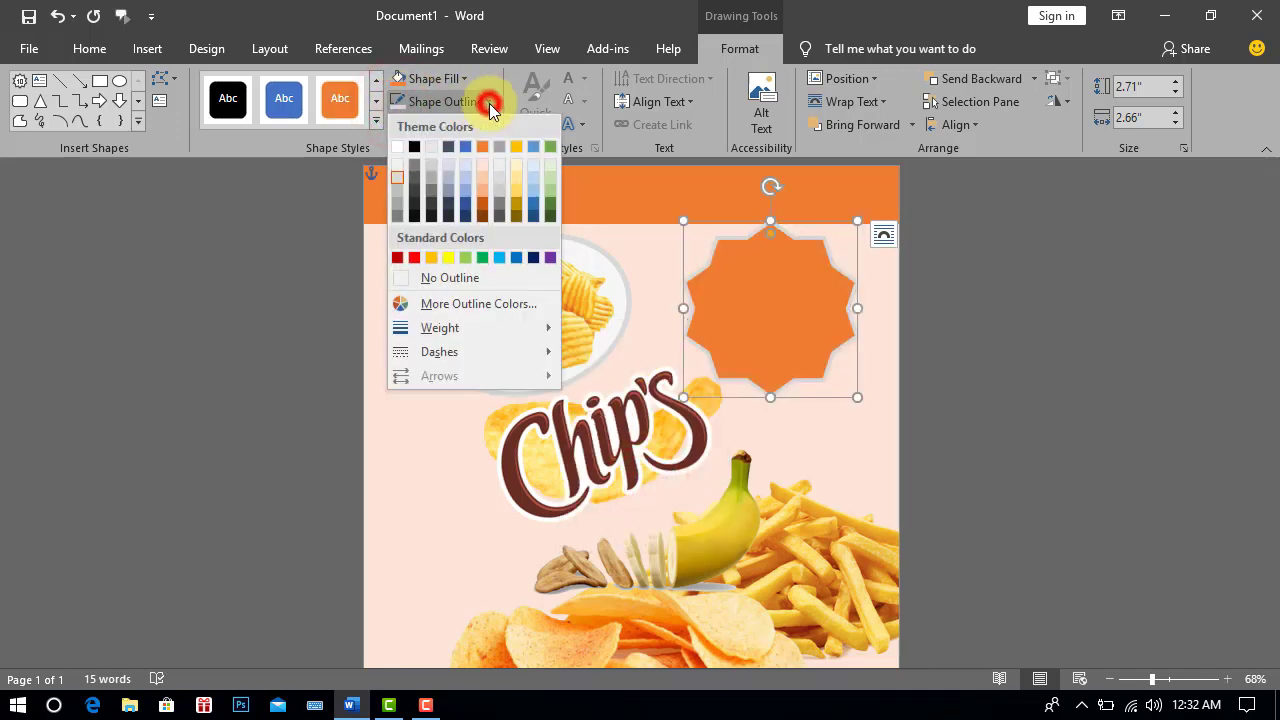
{"action": "left_click", "coordinate": [398, 147]}
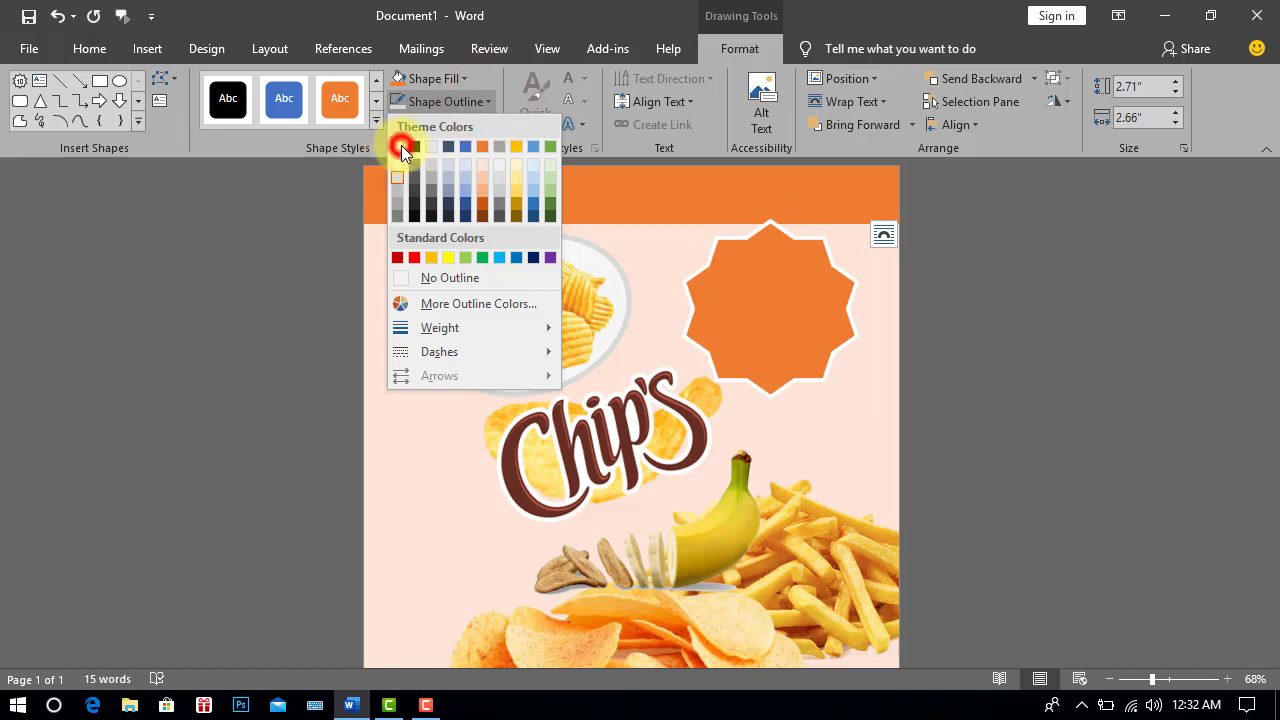
{"action": "left_click_drag", "start_coordinate": [797, 285], "coordinate": [806, 291]}
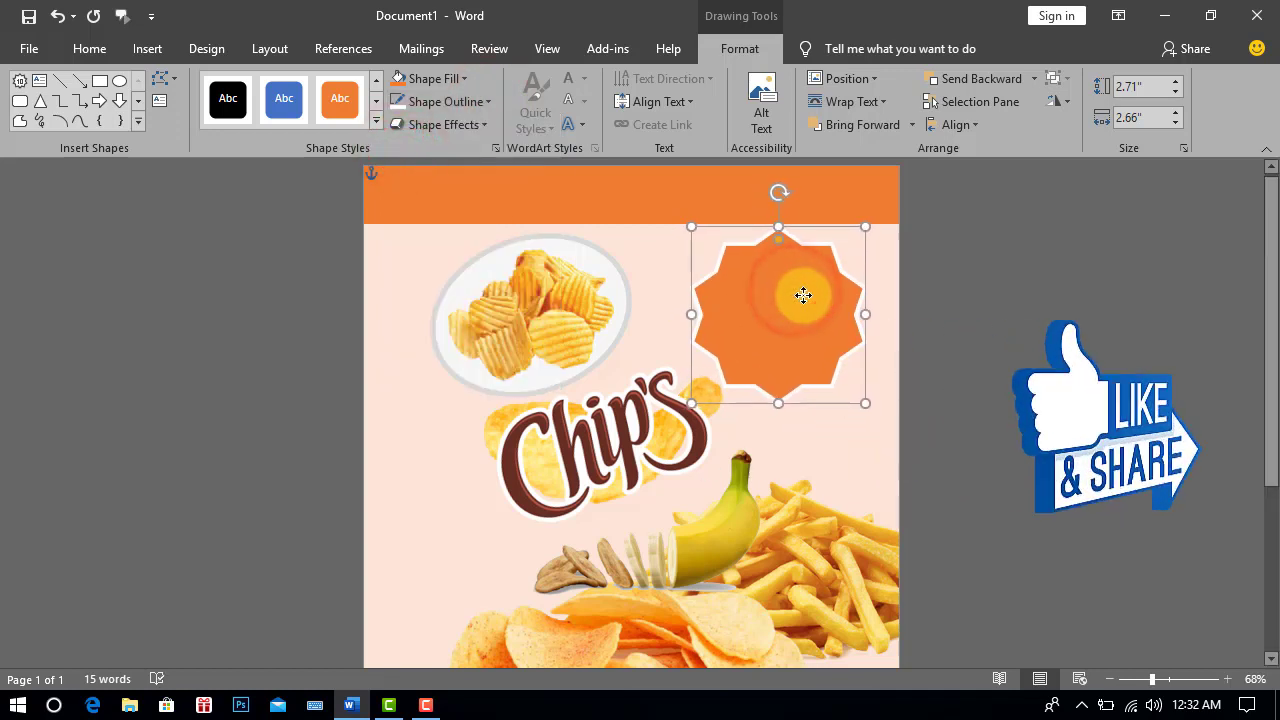
Give the chips oval a white outline to match the star
{"action": "left_click", "coordinate": [620, 270]}
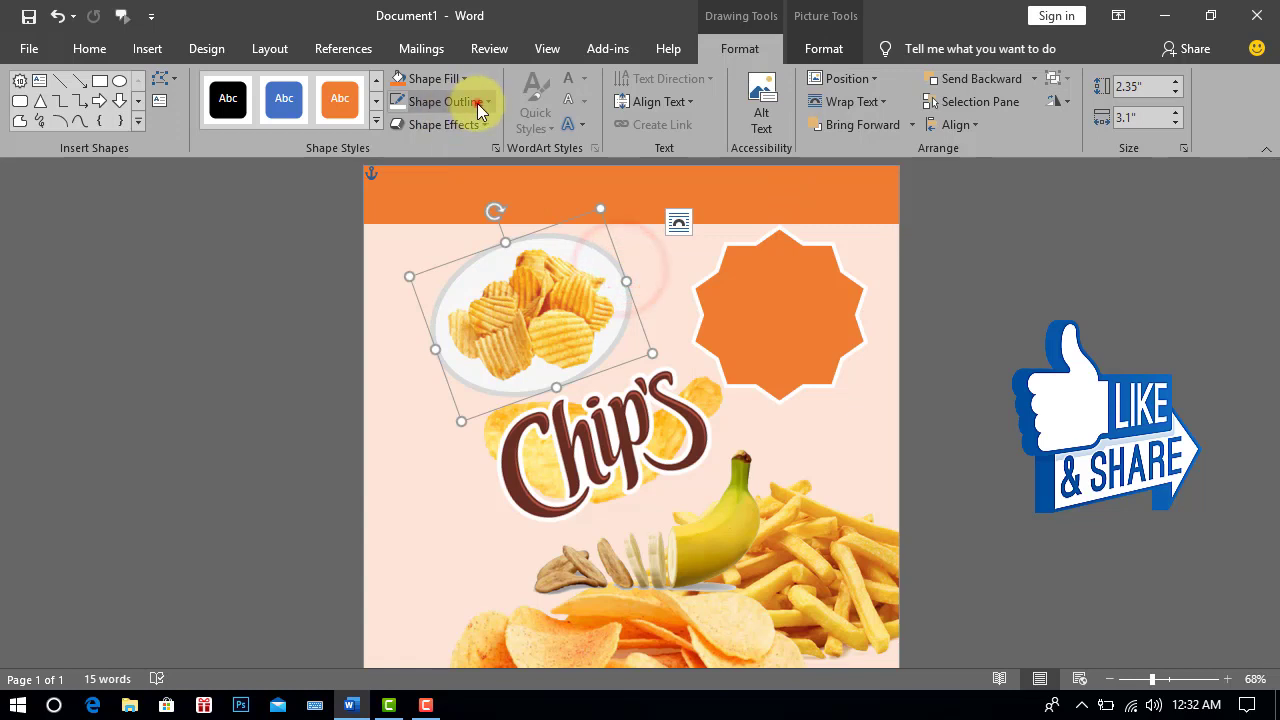
{"action": "left_click", "coordinate": [488, 101]}
{"action": "left_click", "coordinate": [398, 147]}
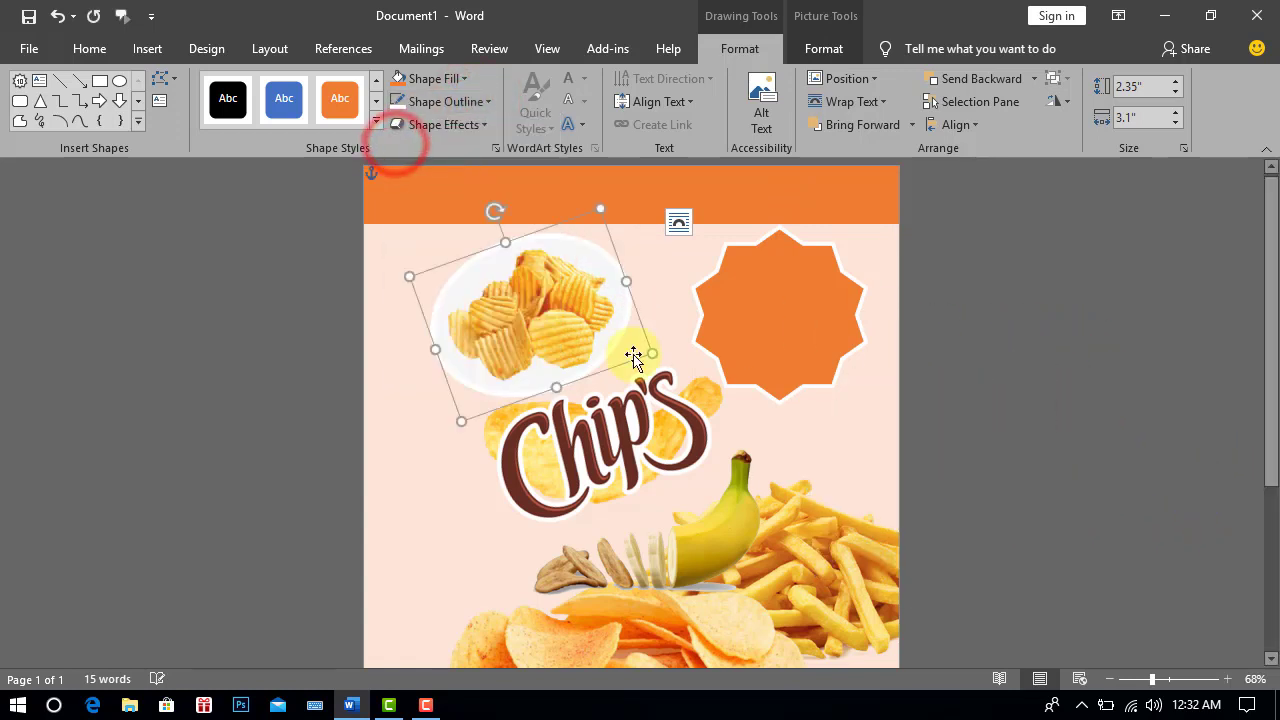
{"action": "left_click", "coordinate": [792, 333]}
{"action": "left_click", "coordinate": [994, 390]}
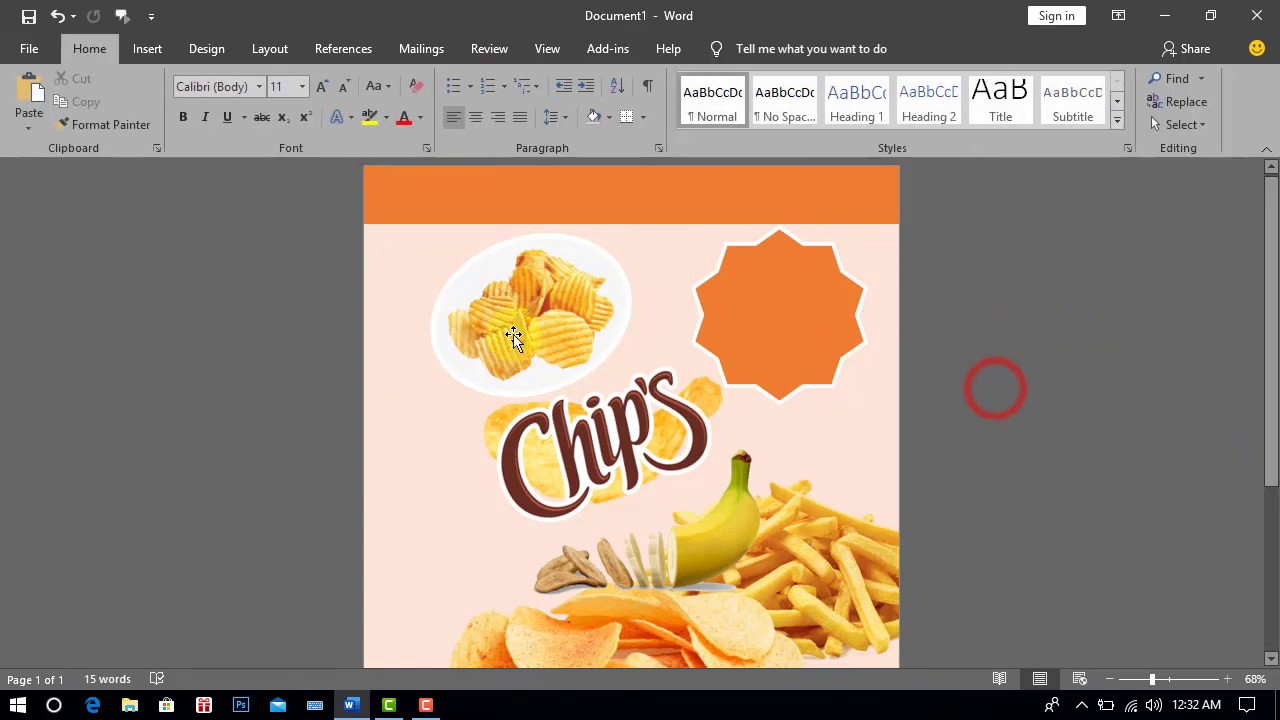
Insert a first-style WordArt box set to In Front of Text with white text fill
{"action": "left_click", "coordinate": [148, 50]}
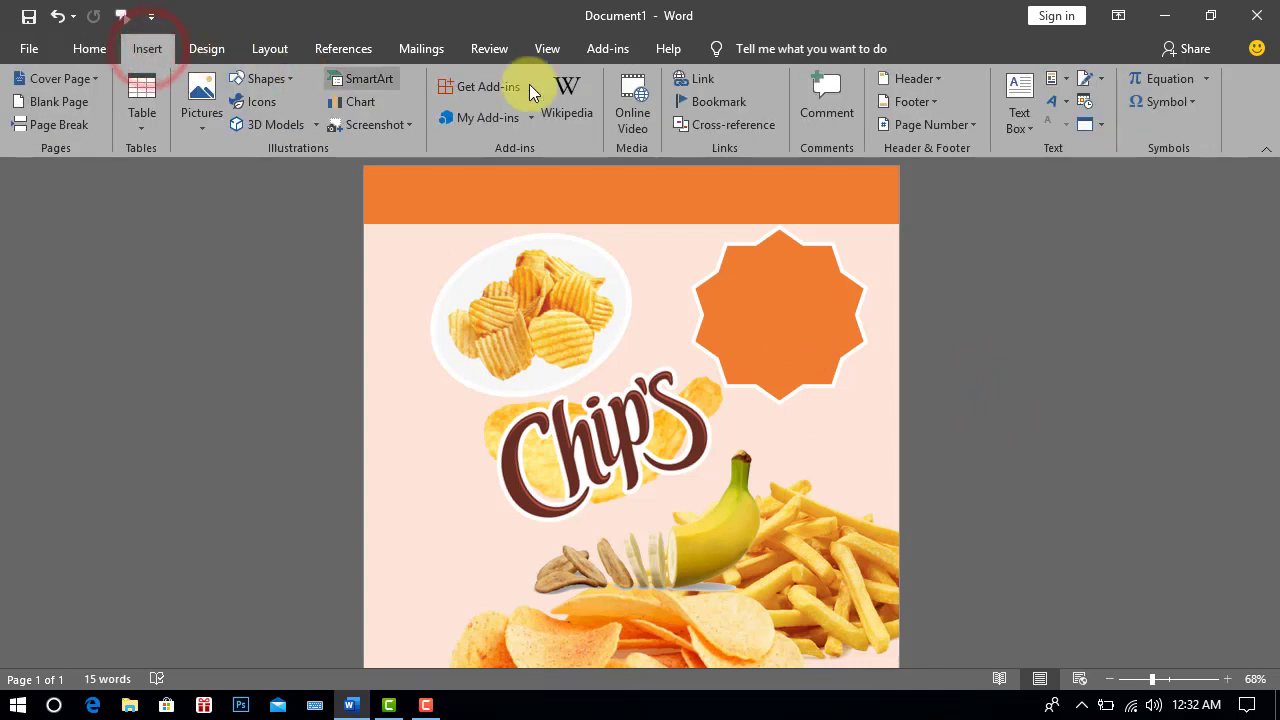
{"action": "left_click", "coordinate": [1054, 104]}
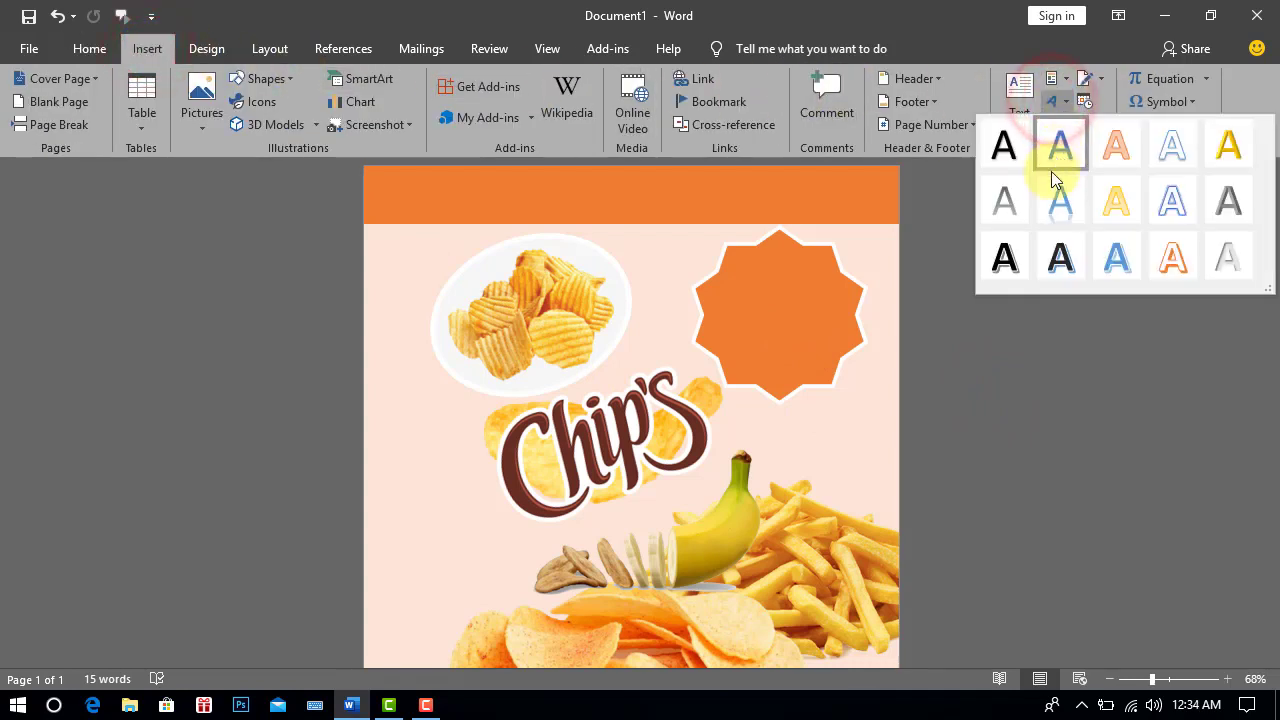
{"action": "left_click", "coordinate": [1004, 152]}
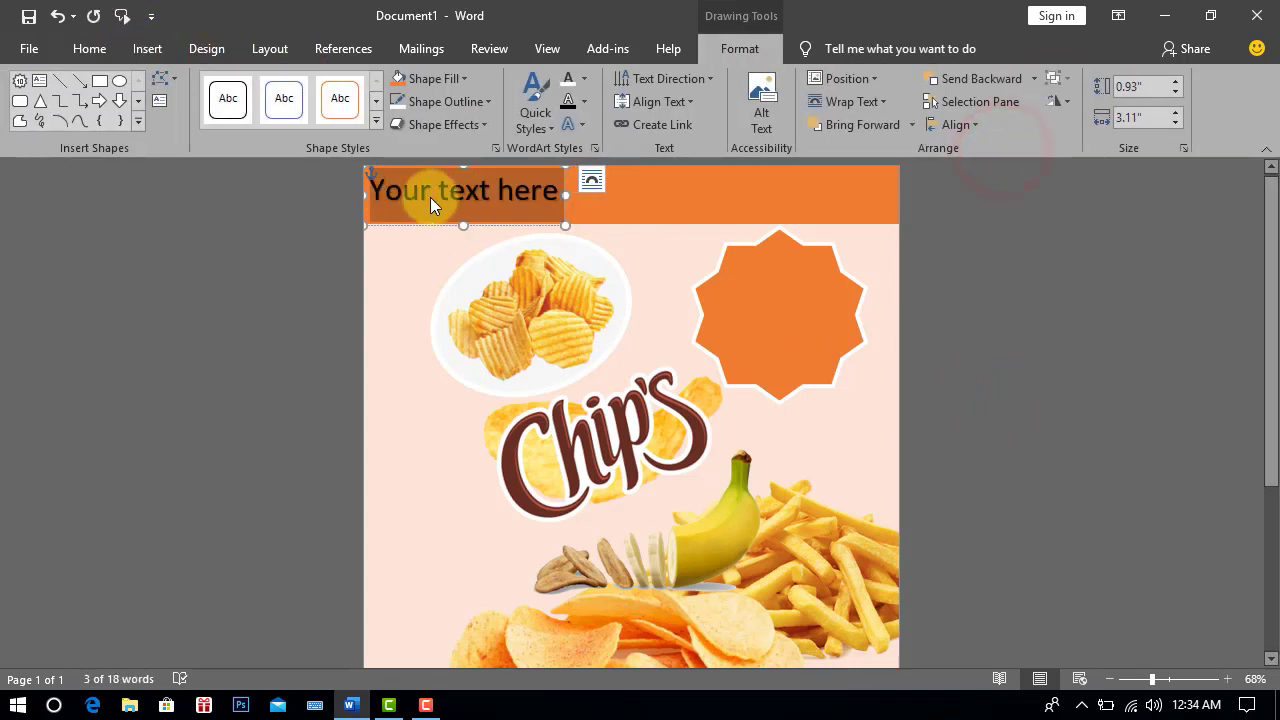
{"action": "left_click", "coordinate": [843, 104]}
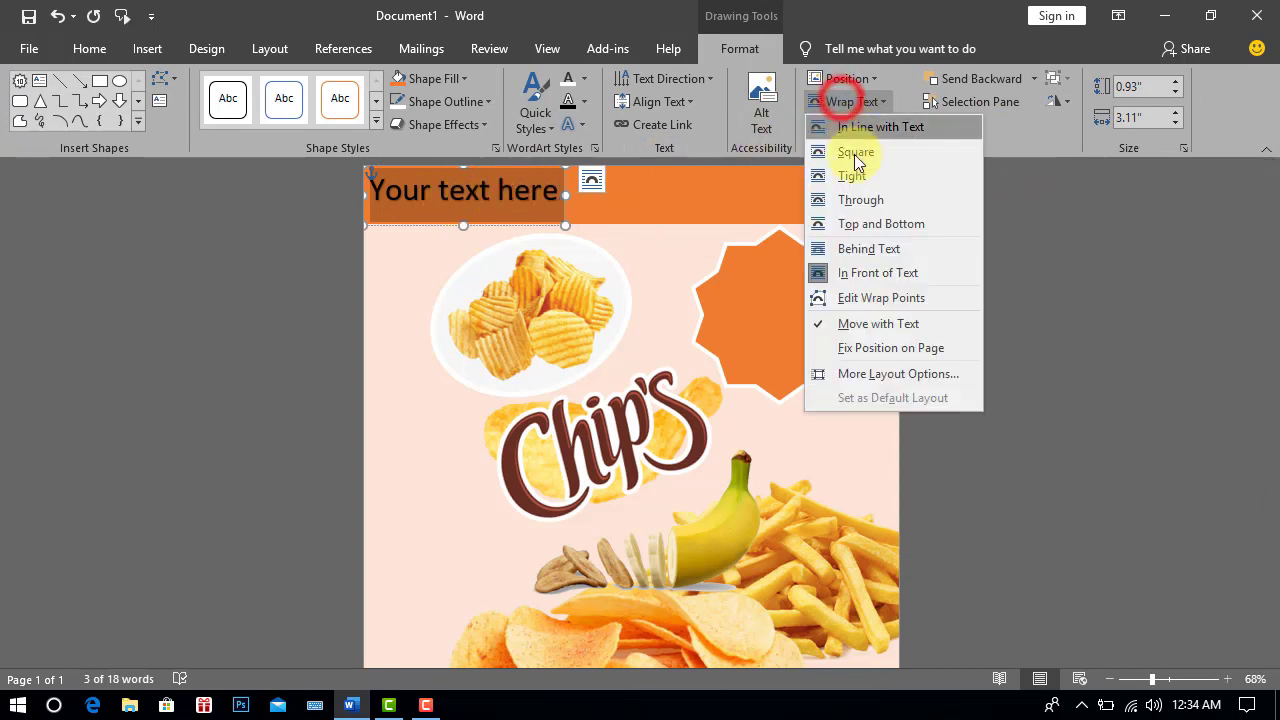
{"action": "left_click", "coordinate": [861, 271]}
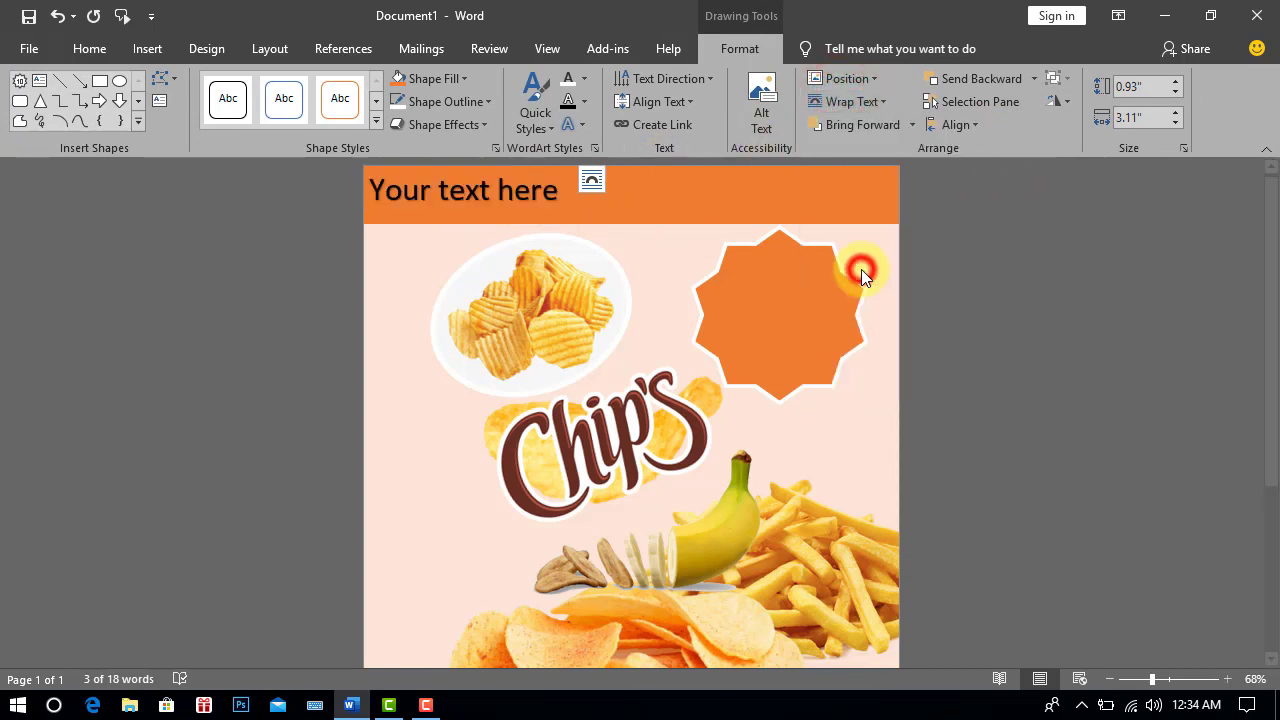
{"action": "left_click", "coordinate": [586, 79]}
{"action": "left_click", "coordinate": [577, 148]}
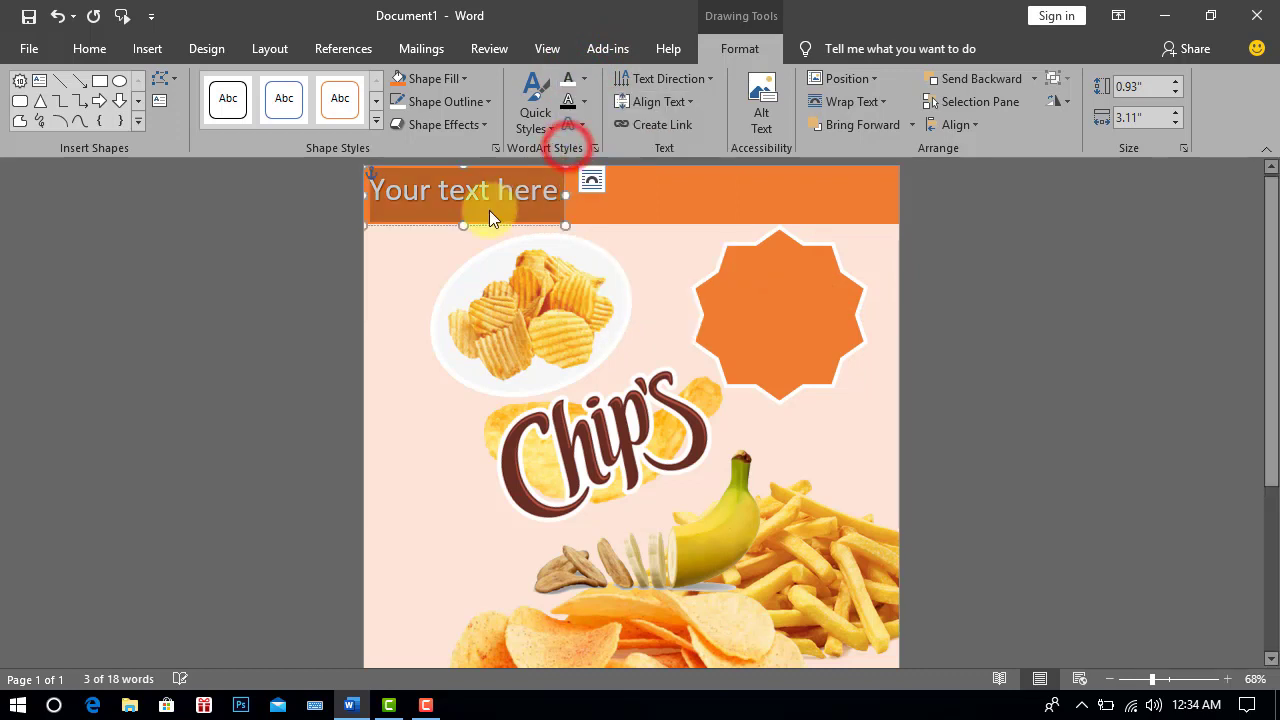
Replace the WordArt placeholder with 'Free' and move it onto the orange star badge
{"action": "left_click", "coordinate": [381, 190]}
{"action": "left_click_drag", "start_coordinate": [372, 190], "coordinate": [535, 208]}
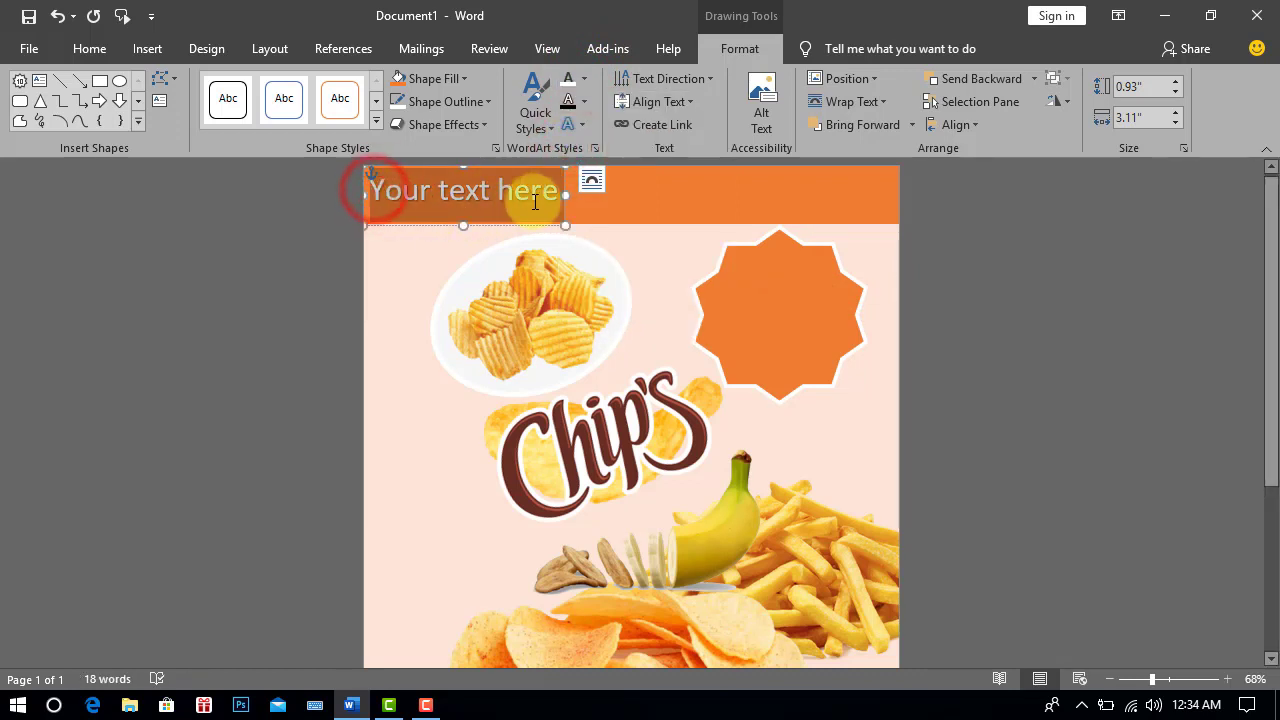
{"action": "key", "text": "BackSpace"}
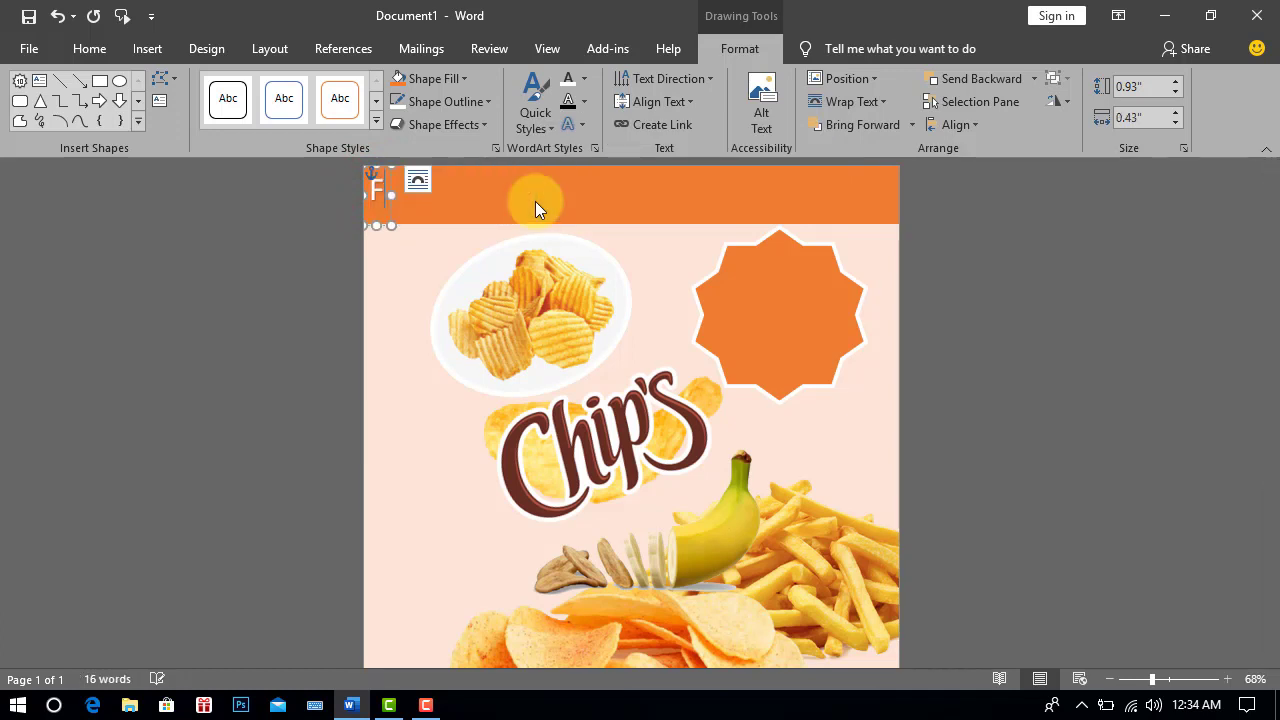
{"action": "type", "text": "Free"}
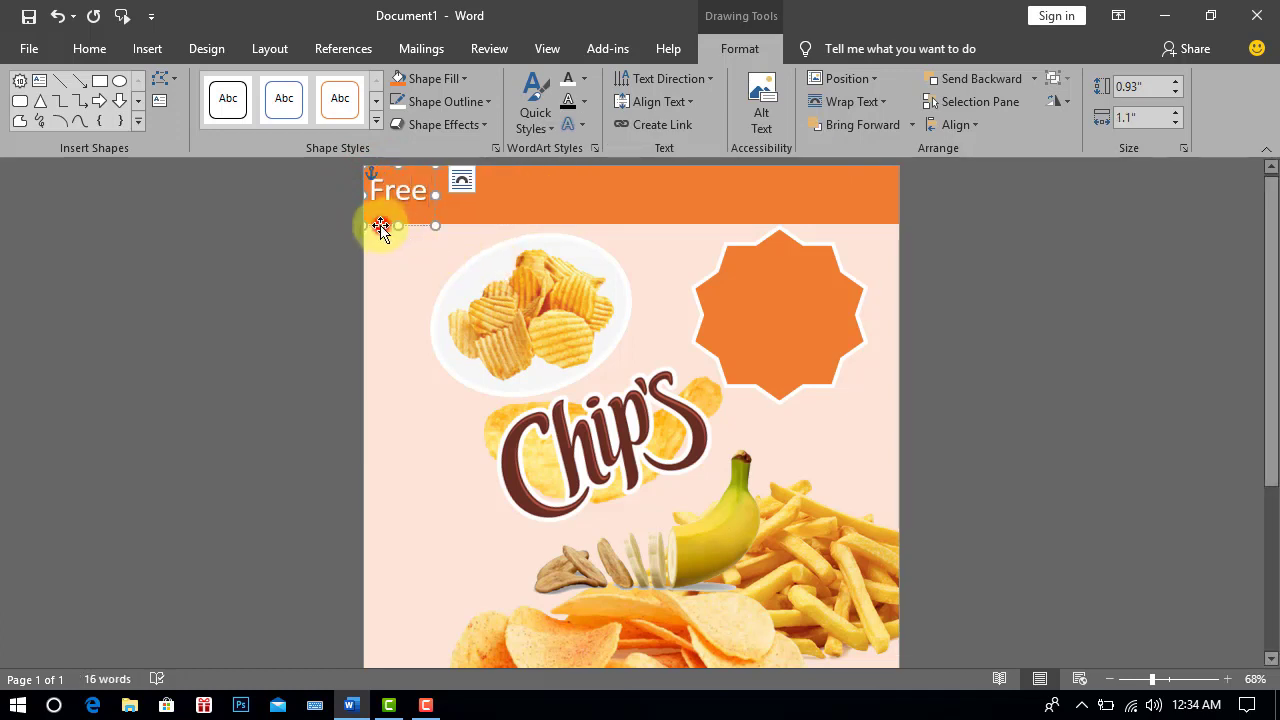
{"action": "left_click_drag", "start_coordinate": [395, 228], "coordinate": [758, 298]}
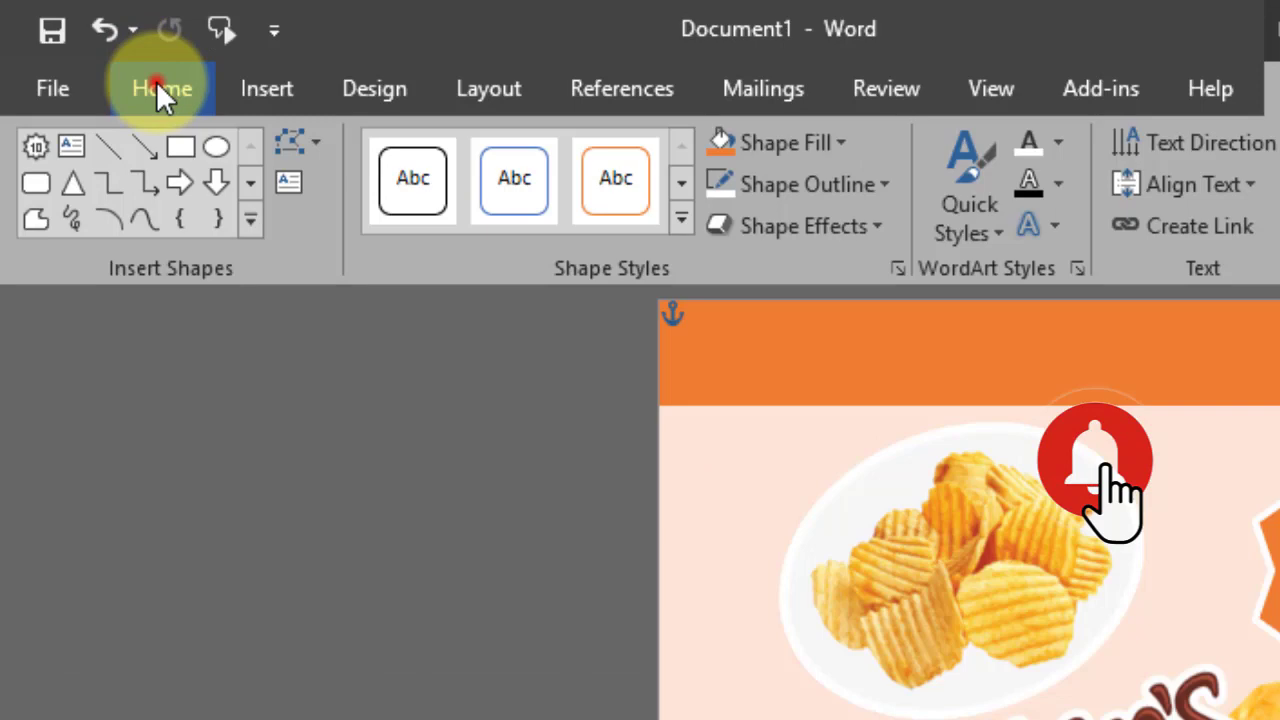
Duplicate the Free box below itself and retype the copy as 'Extra'
{"action": "left_click", "coordinate": [156, 84]}
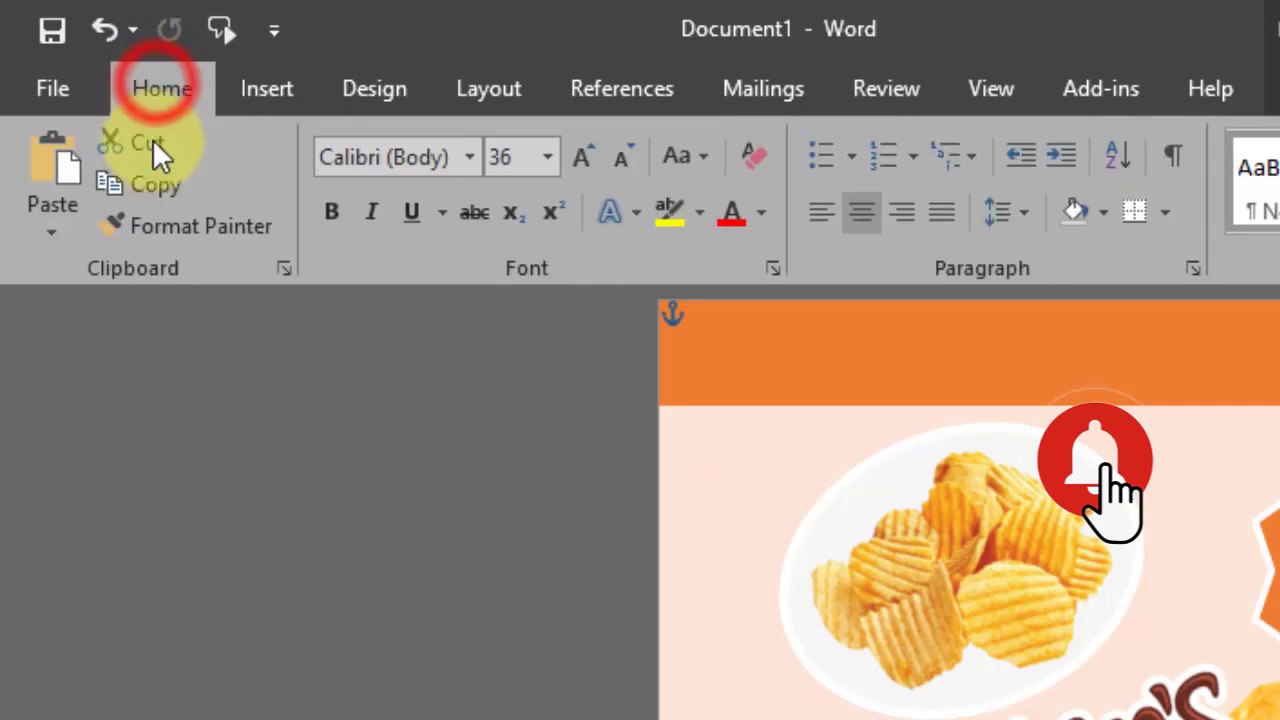
{"action": "left_click", "coordinate": [160, 190]}
{"action": "left_click", "coordinate": [62, 166]}
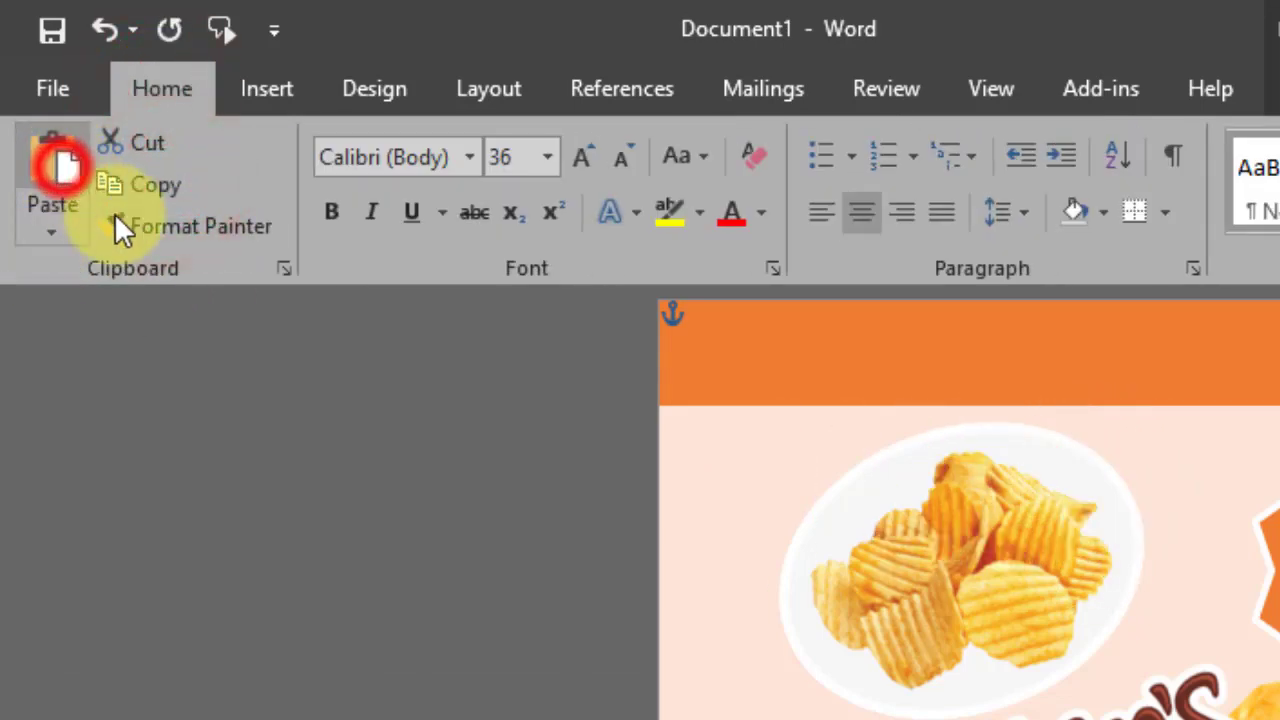
{"action": "mouse_move", "coordinate": [745, 297]}
{"action": "left_mouse_down"}
{"action": "mouse_move", "coordinate": [752, 374]}
{"action": "mouse_move", "coordinate": [796, 355]}
{"action": "left_mouse_up"}
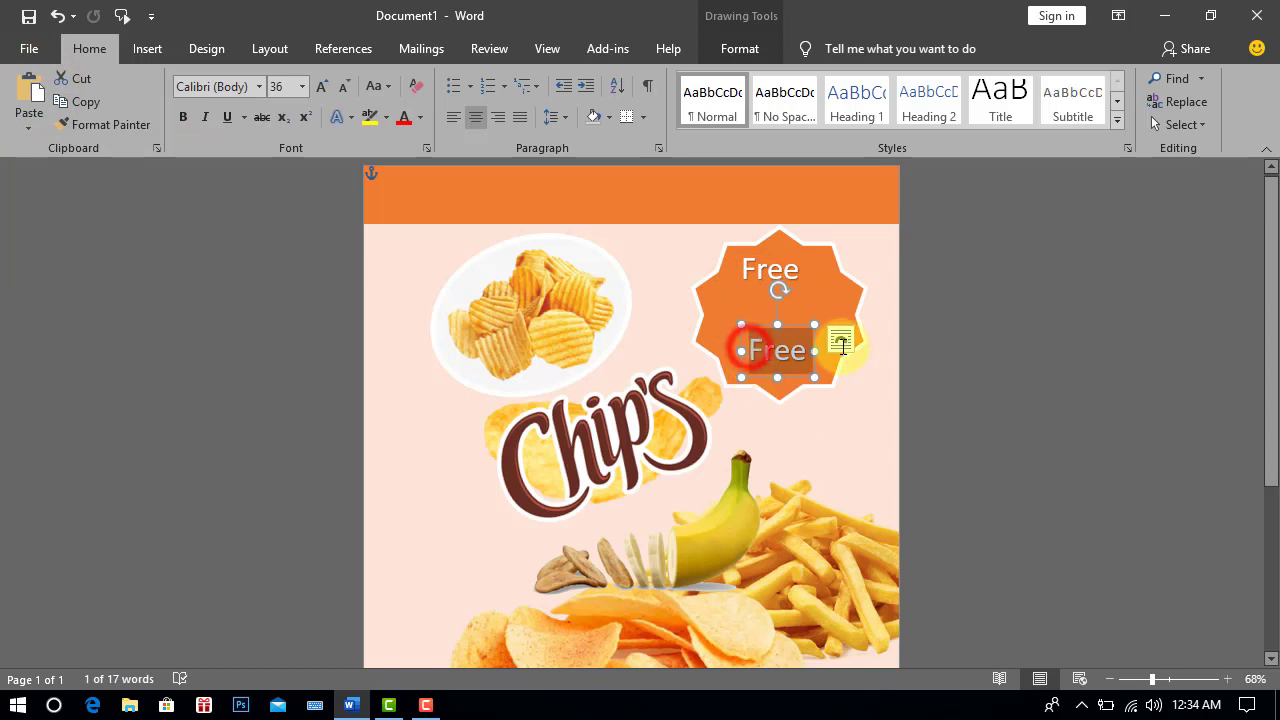
{"action": "type", "text": "Extra"}
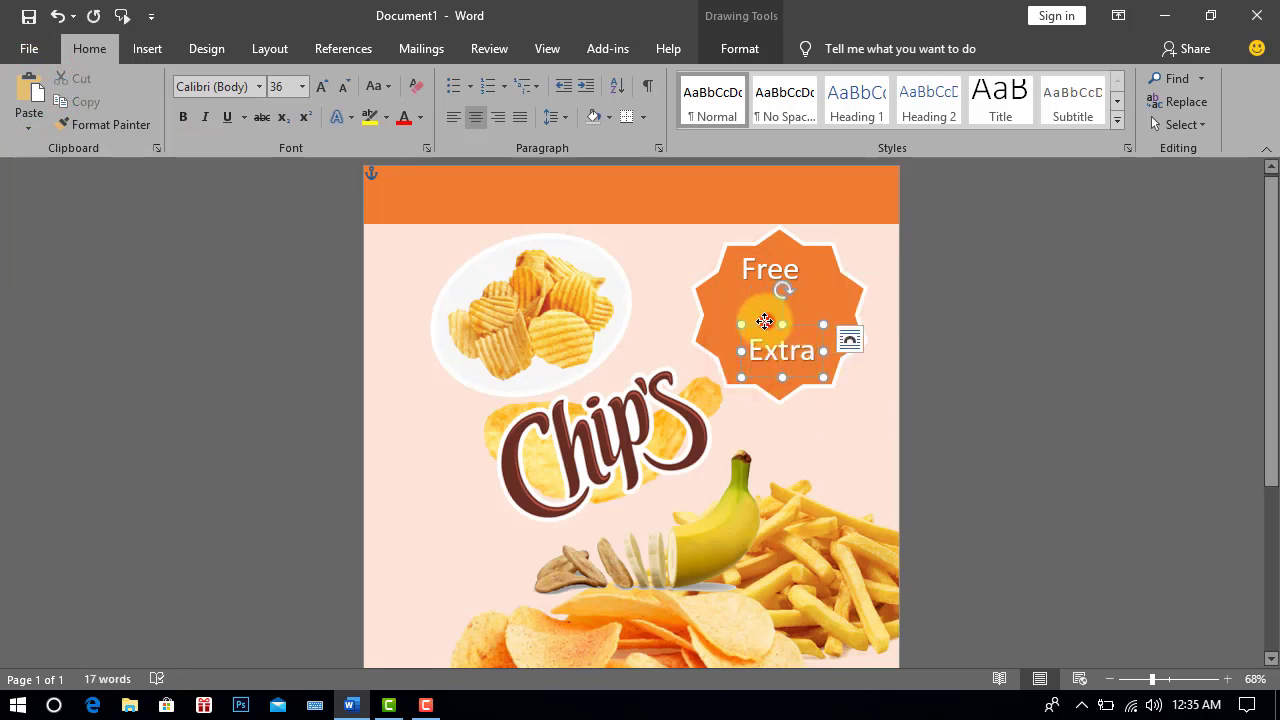
{"action": "left_click_drag", "start_coordinate": [764, 321], "coordinate": [756, 322]}
Add a middle line reading '50%' at 48 pt between Free and Extra
{"action": "key", "text": "ctrl+d"}
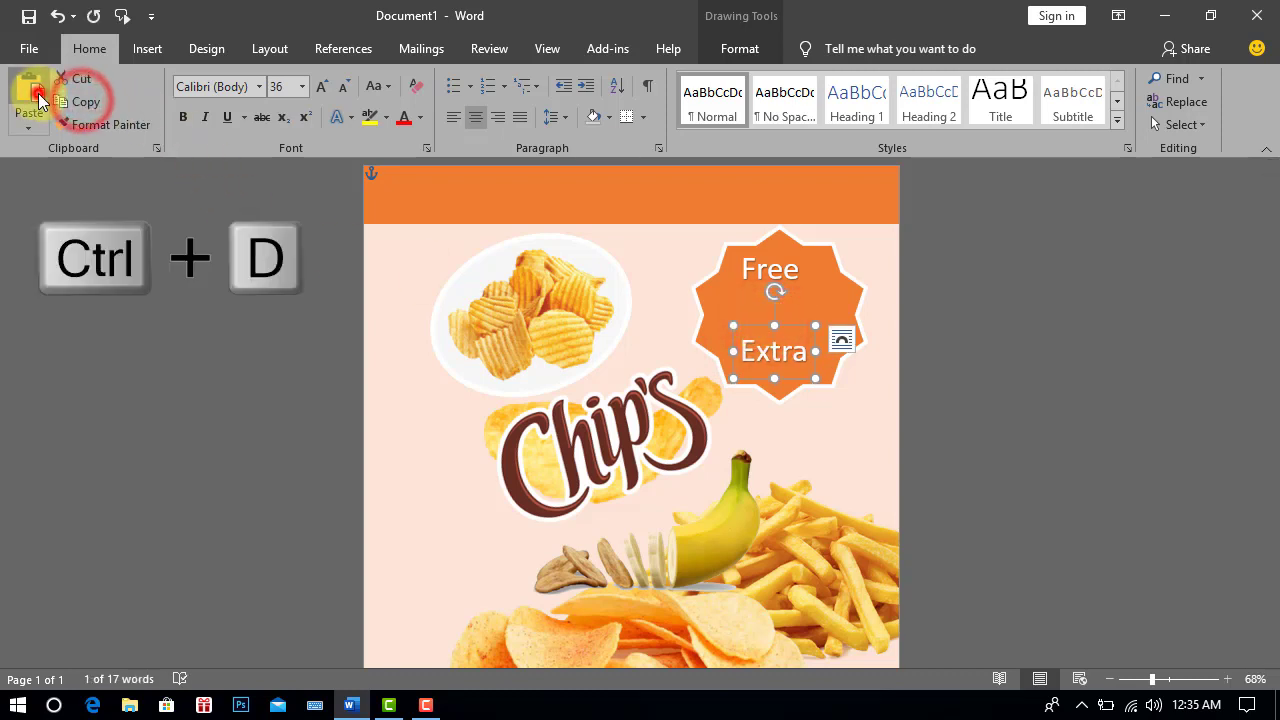
{"action": "left_click", "coordinate": [40, 100]}
{"action": "mouse_move", "coordinate": [793, 325]}
{"action": "left_mouse_down"}
{"action": "mouse_move", "coordinate": [793, 287]}
{"action": "mouse_move", "coordinate": [812, 318]}
{"action": "left_mouse_up"}
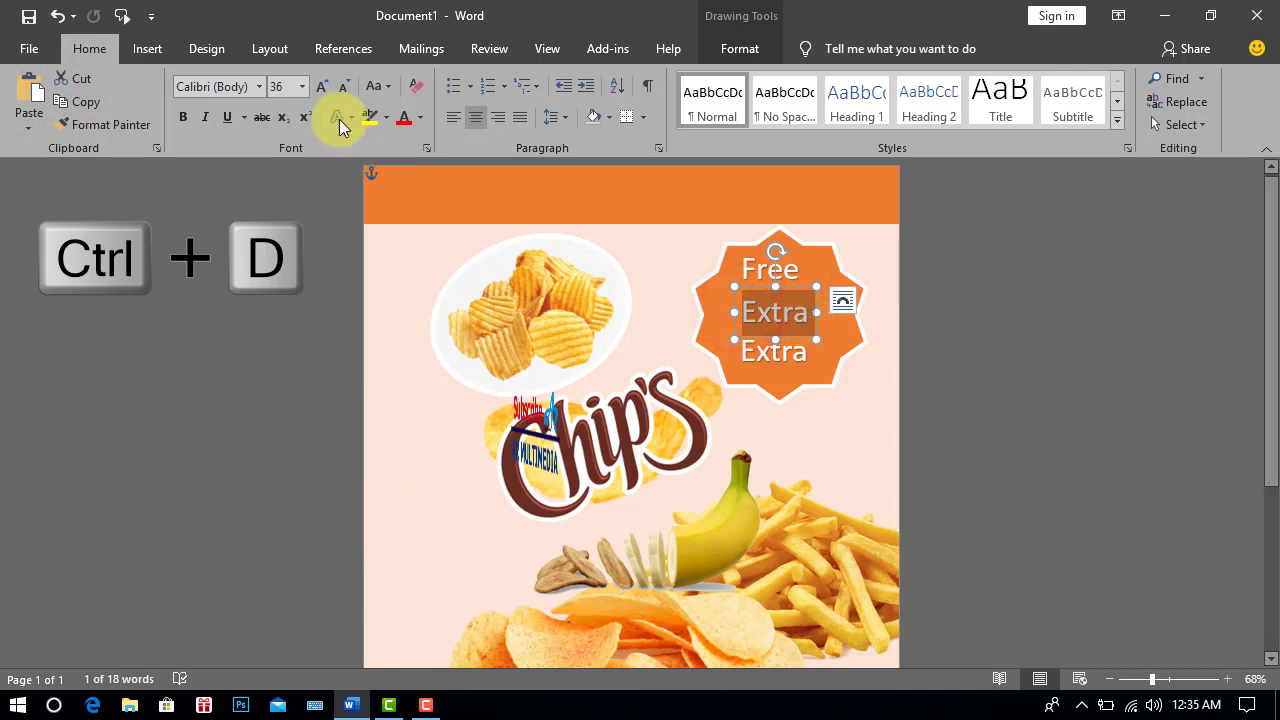
{"action": "left_click", "coordinate": [304, 88]}
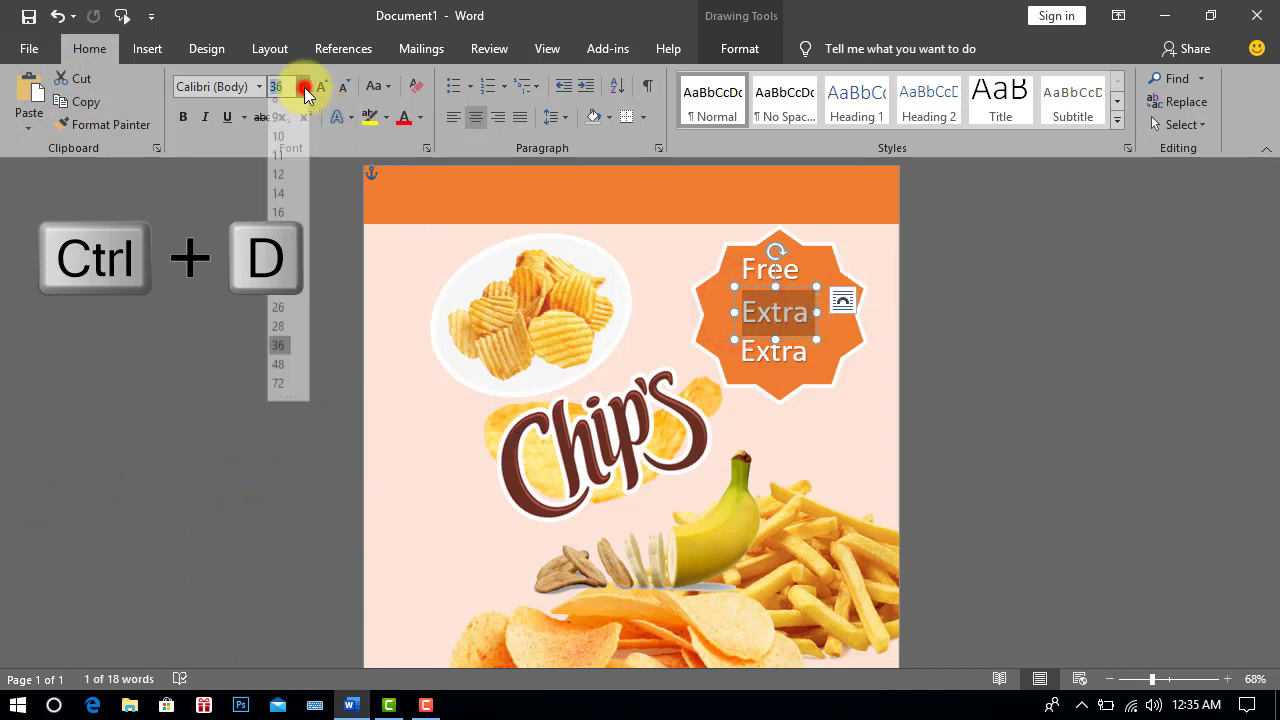
{"action": "left_click", "coordinate": [280, 375]}
{"action": "type", "text": "50"}
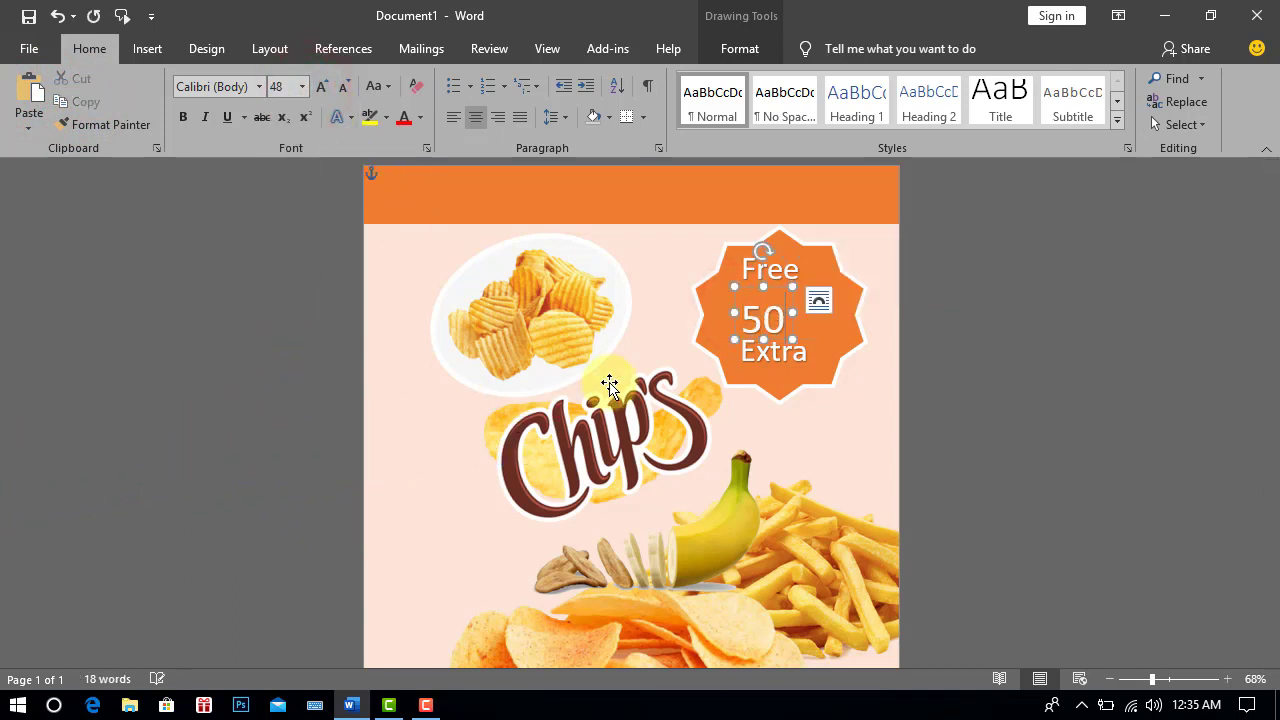
{"action": "type", "text": "%"}
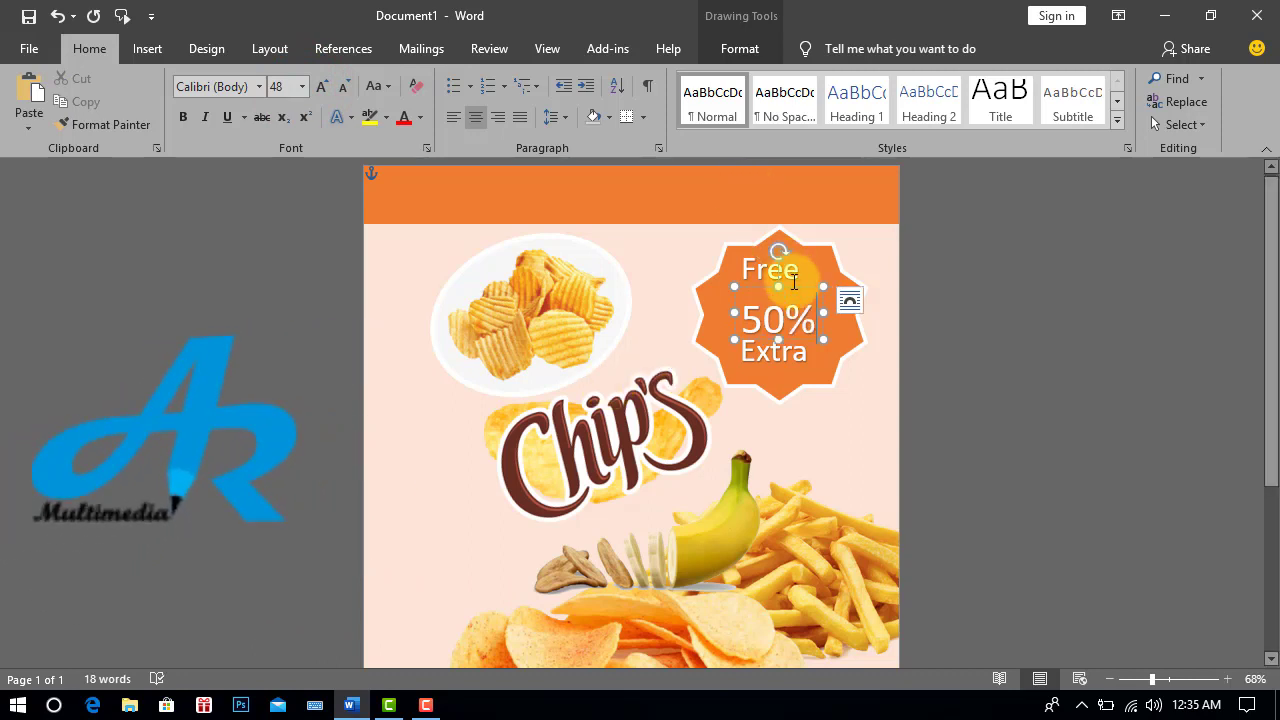
Centre the 50% and Free boxes within the star badge
{"action": "left_click_drag", "start_coordinate": [803, 289], "coordinate": [811, 290]}
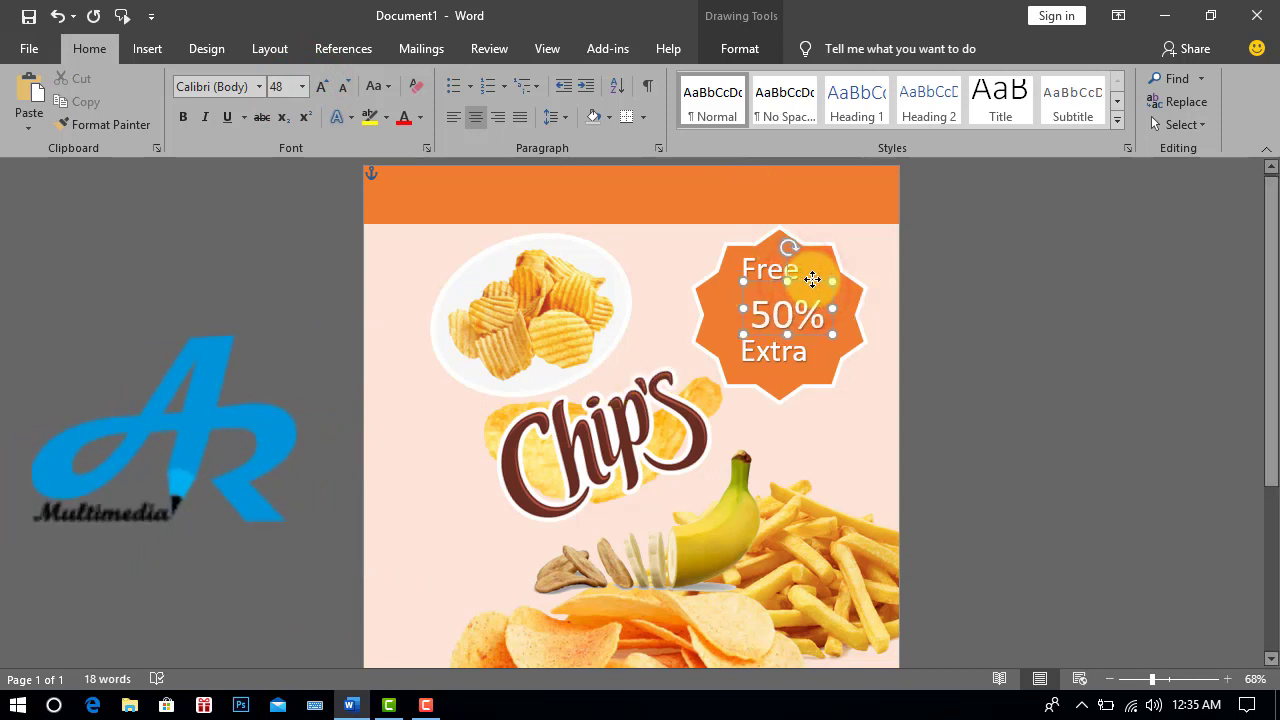
{"action": "left_click", "coordinate": [779, 270]}
{"action": "left_click_drag", "start_coordinate": [789, 247], "coordinate": [802, 246]}
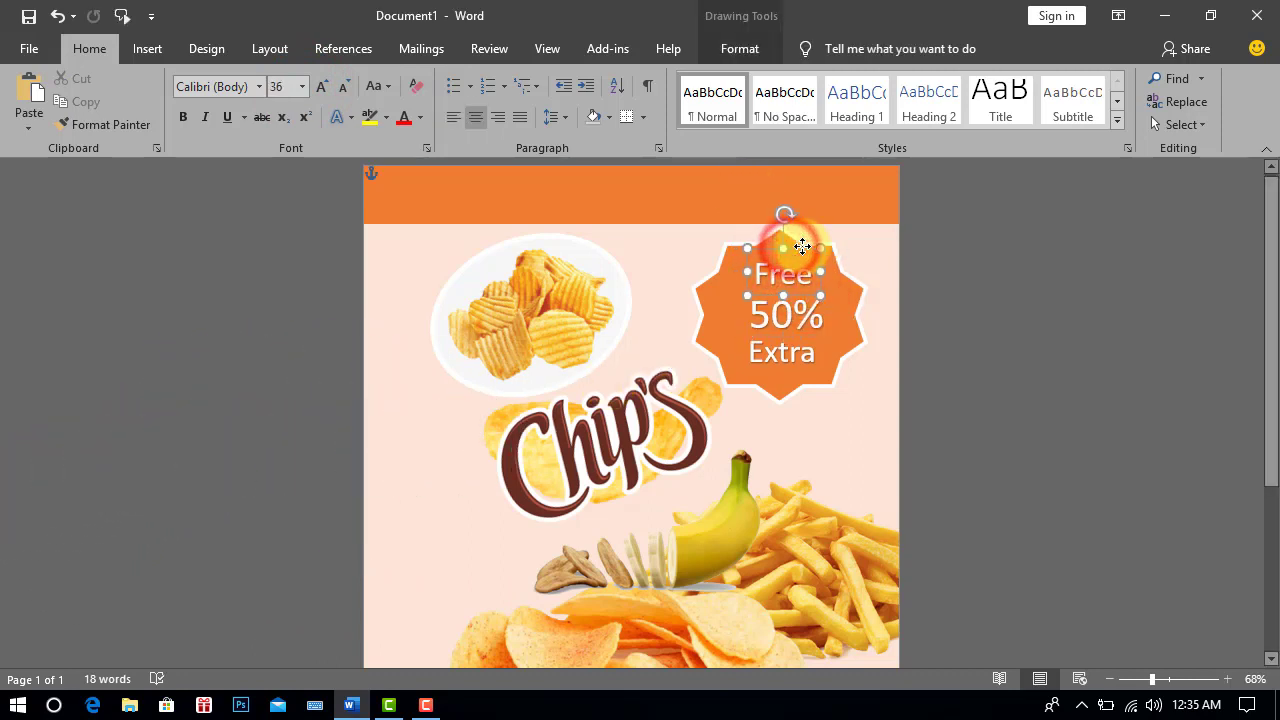
{"action": "left_click", "coordinate": [946, 343]}
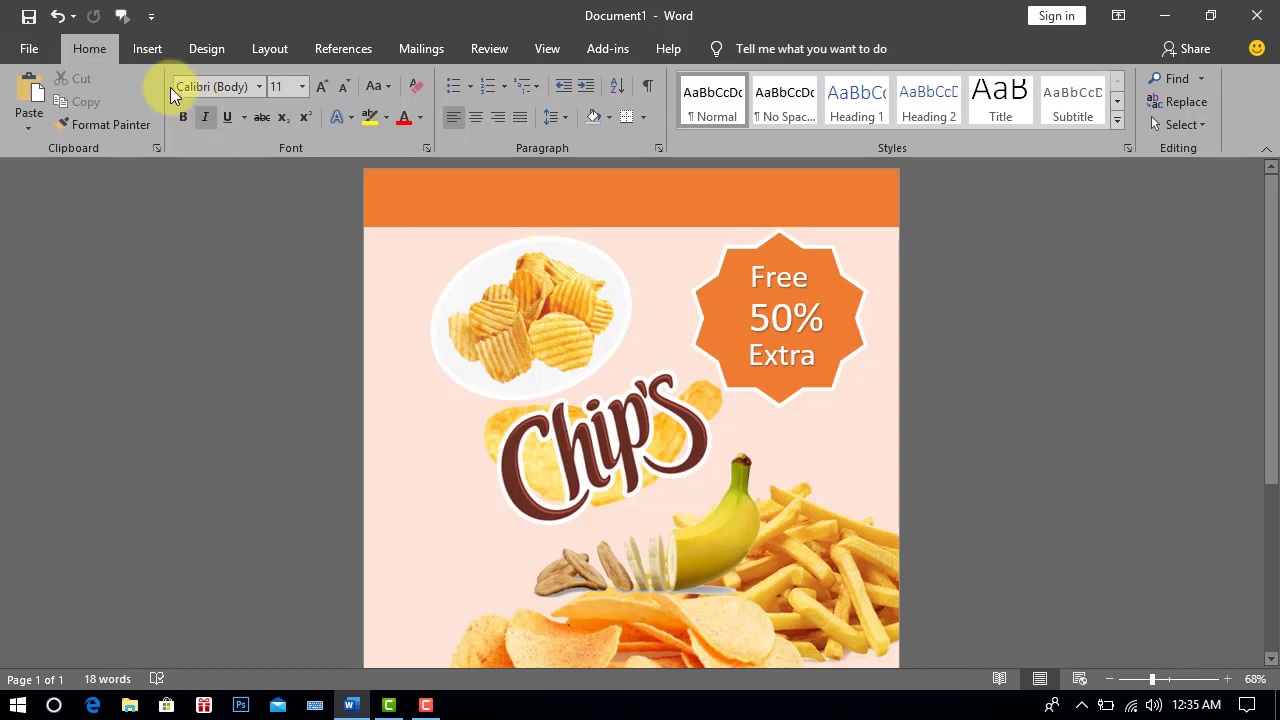
{"action": "left_click", "coordinate": [148, 50]}
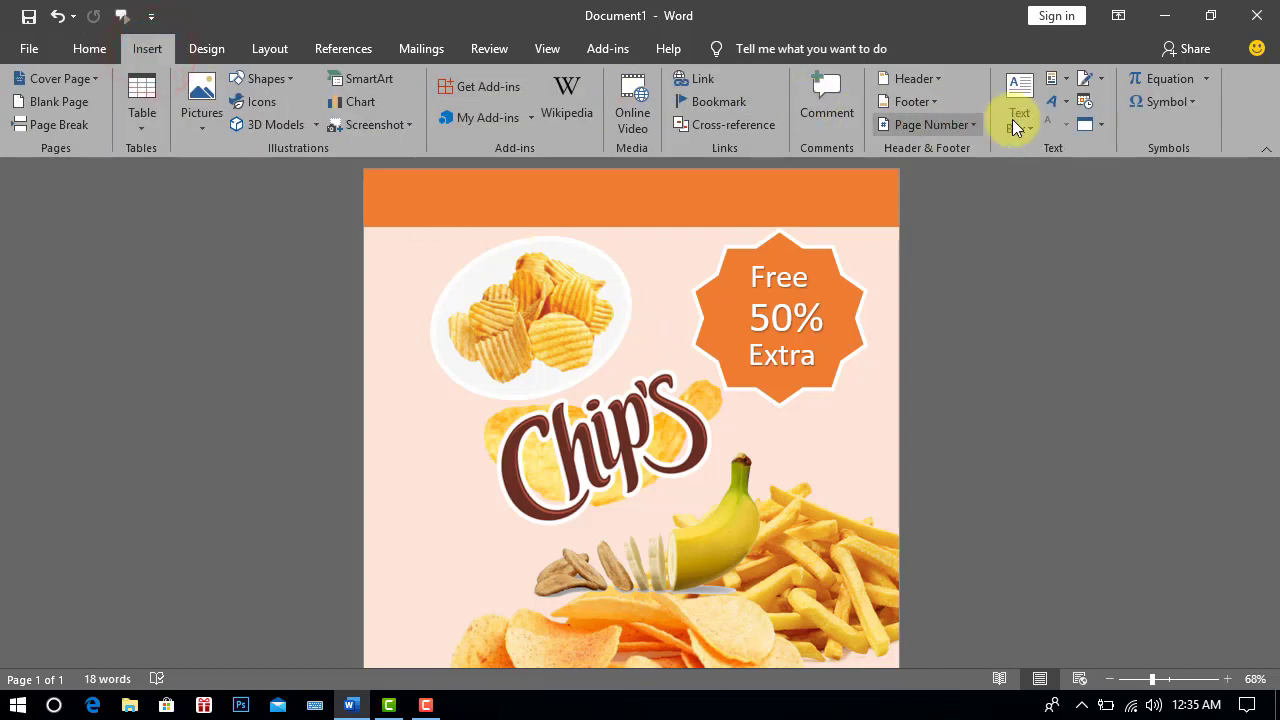
Insert first-style WordArt reading 'Write your text here', centred in the orange header bar
{"action": "left_click", "coordinate": [1051, 101]}
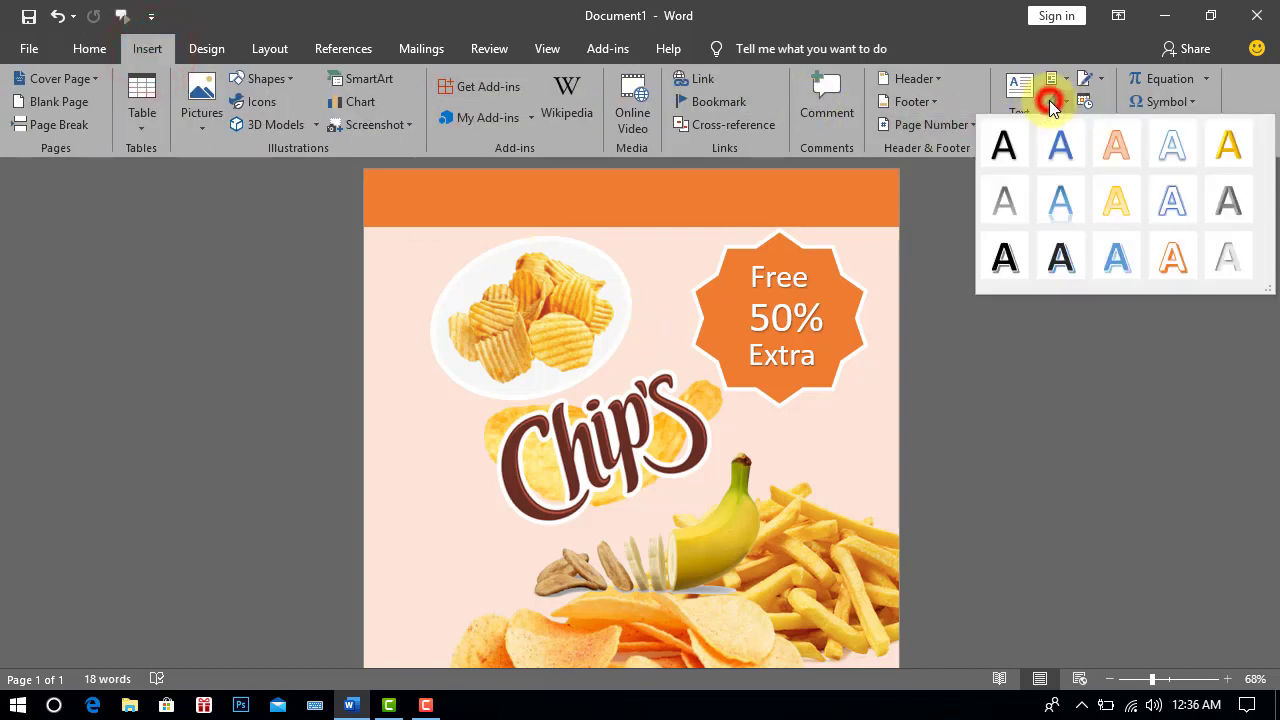
{"action": "left_click", "coordinate": [997, 147]}
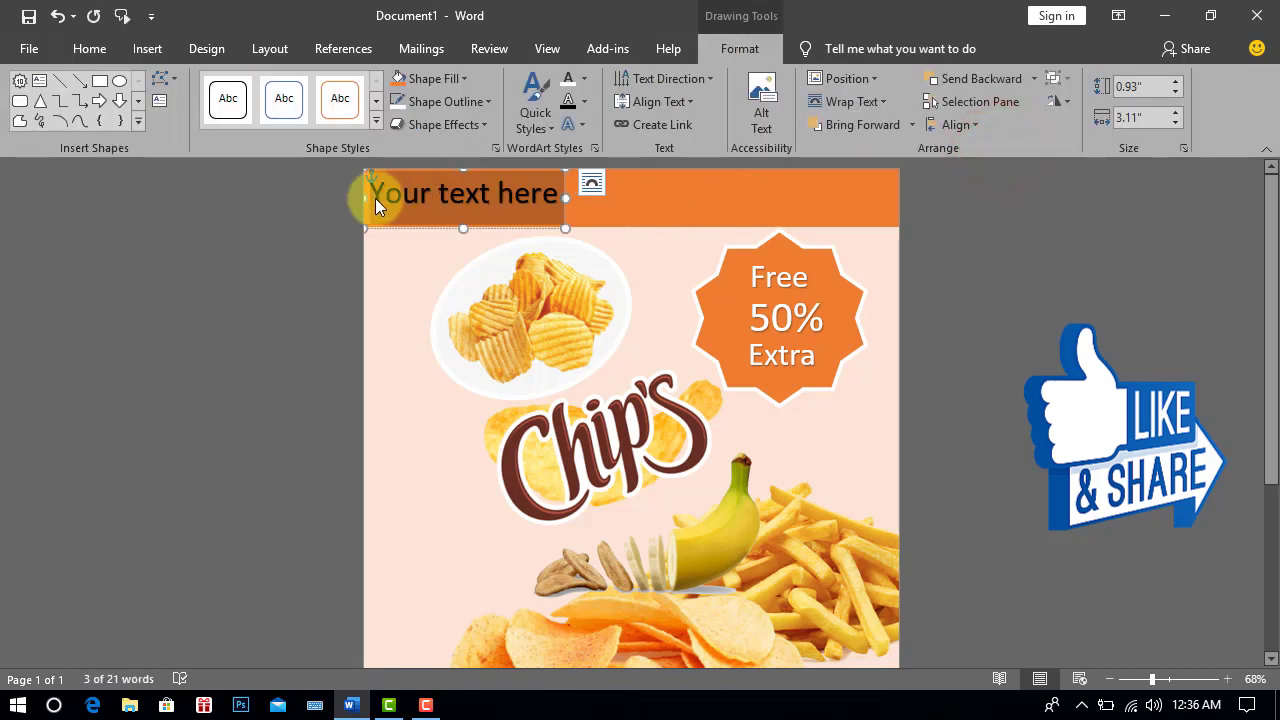
{"action": "type", "text": "Wr"}
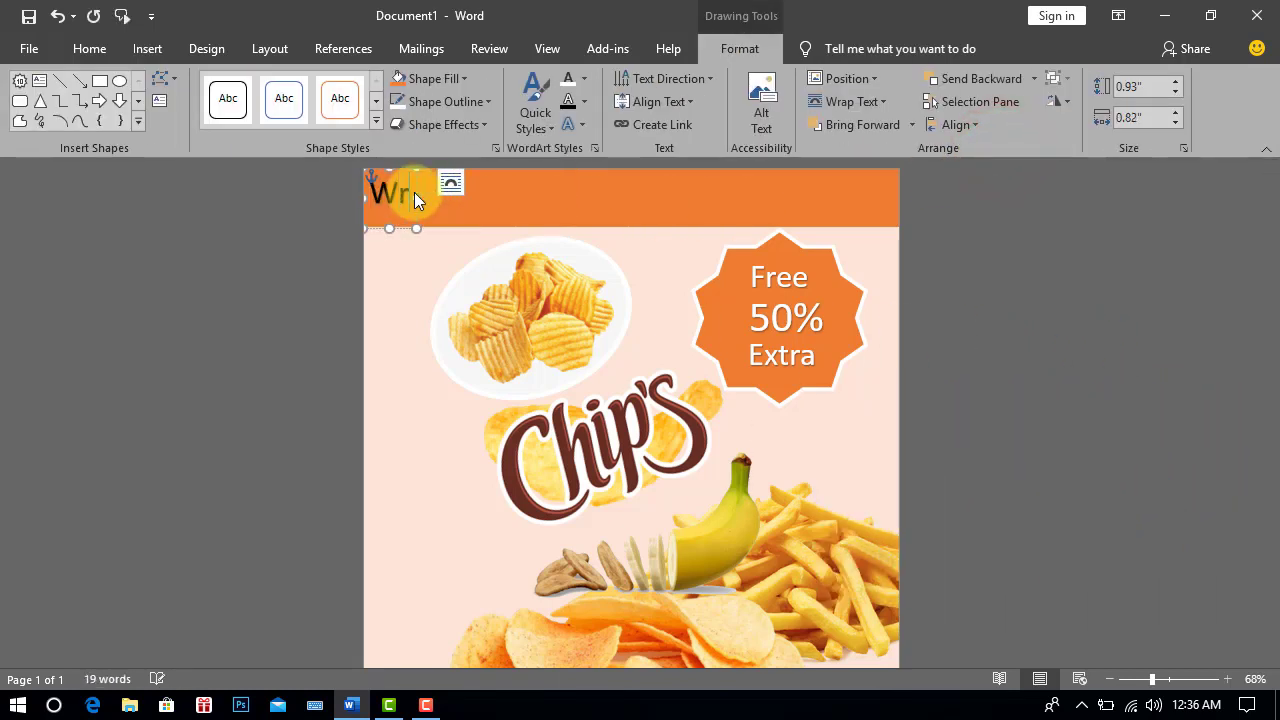
{"action": "type", "text": "ite your text"}
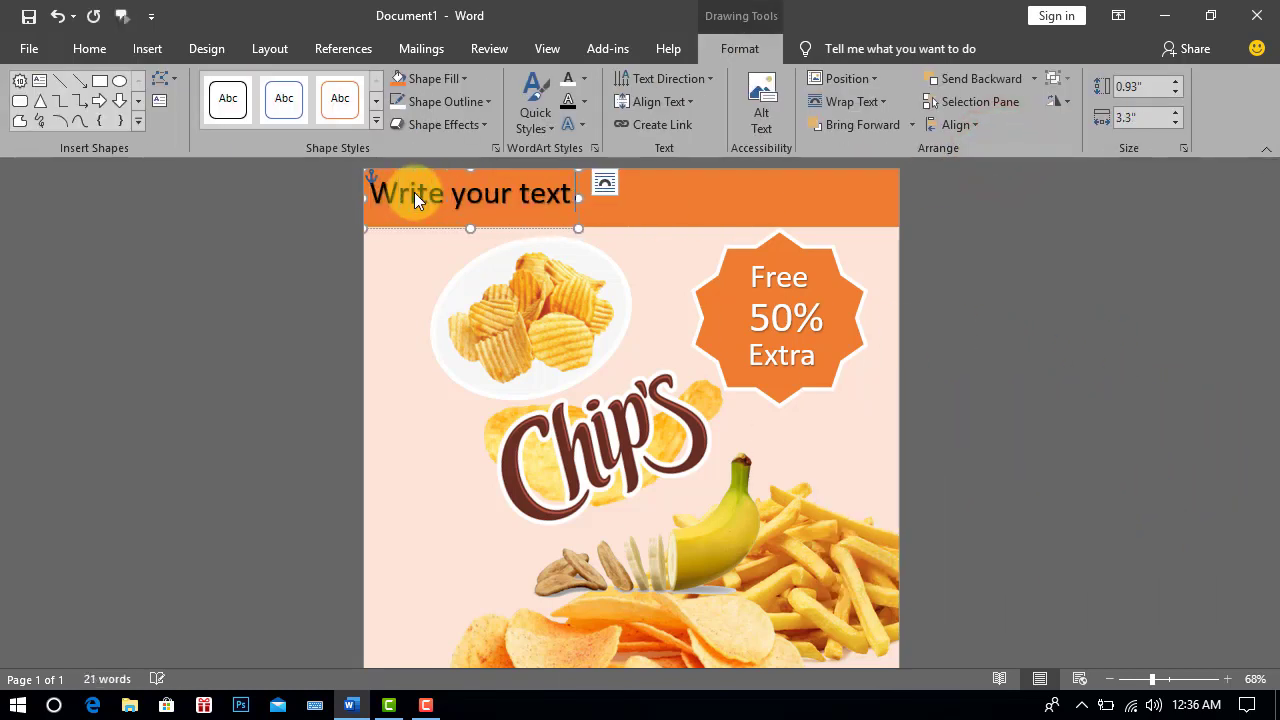
{"action": "type", "text": " here"}
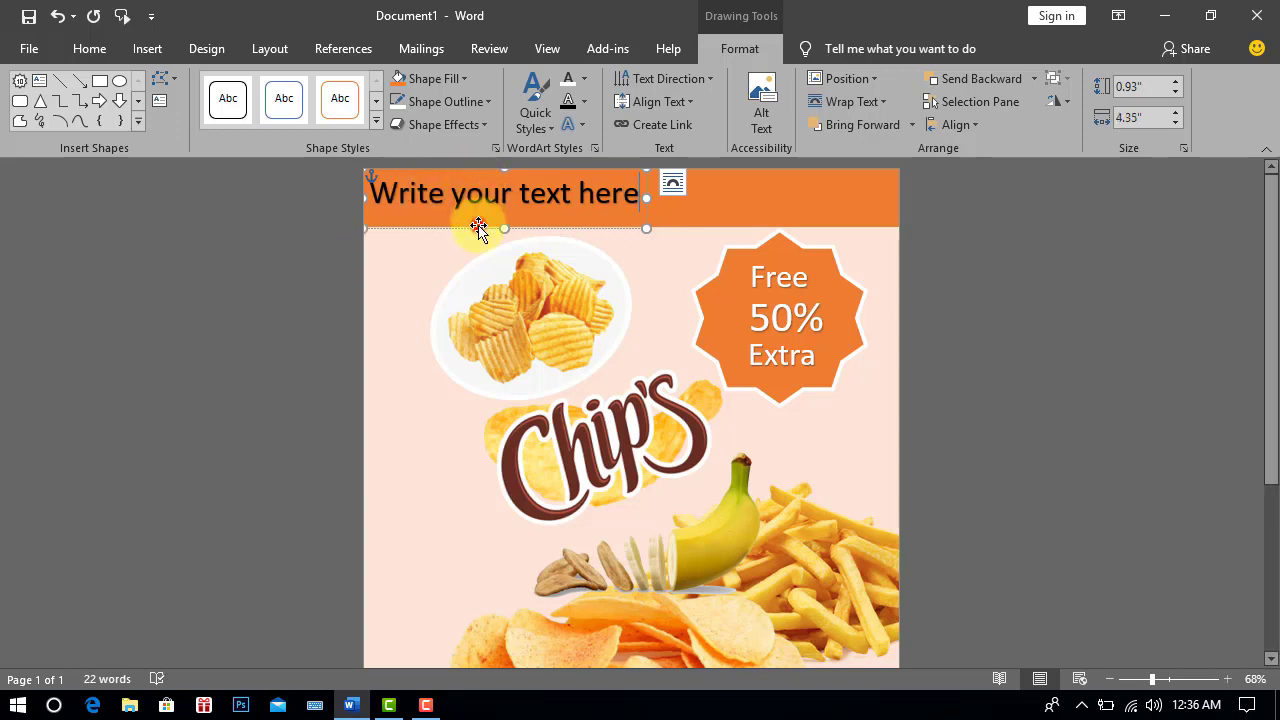
{"action": "left_click_drag", "start_coordinate": [479, 228], "coordinate": [658, 230]}
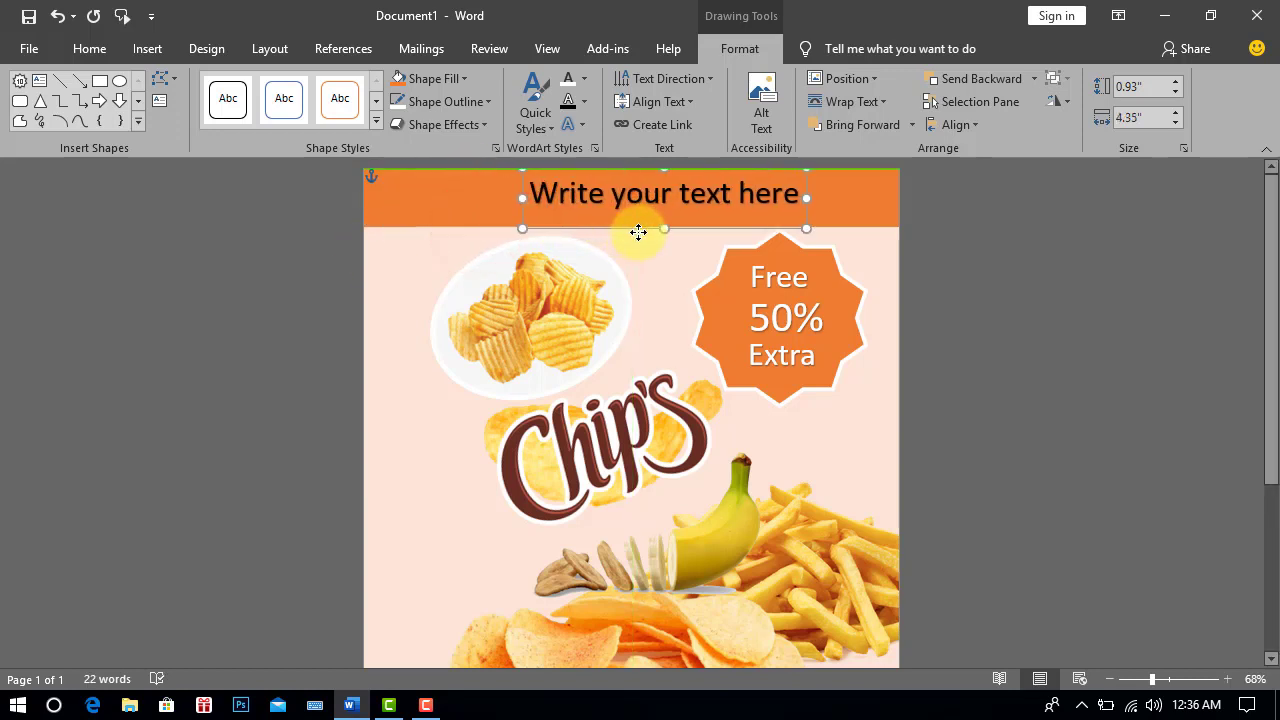
Make the header text white and nudge its box slightly left
{"action": "left_click_drag", "start_coordinate": [533, 193], "coordinate": [801, 193]}
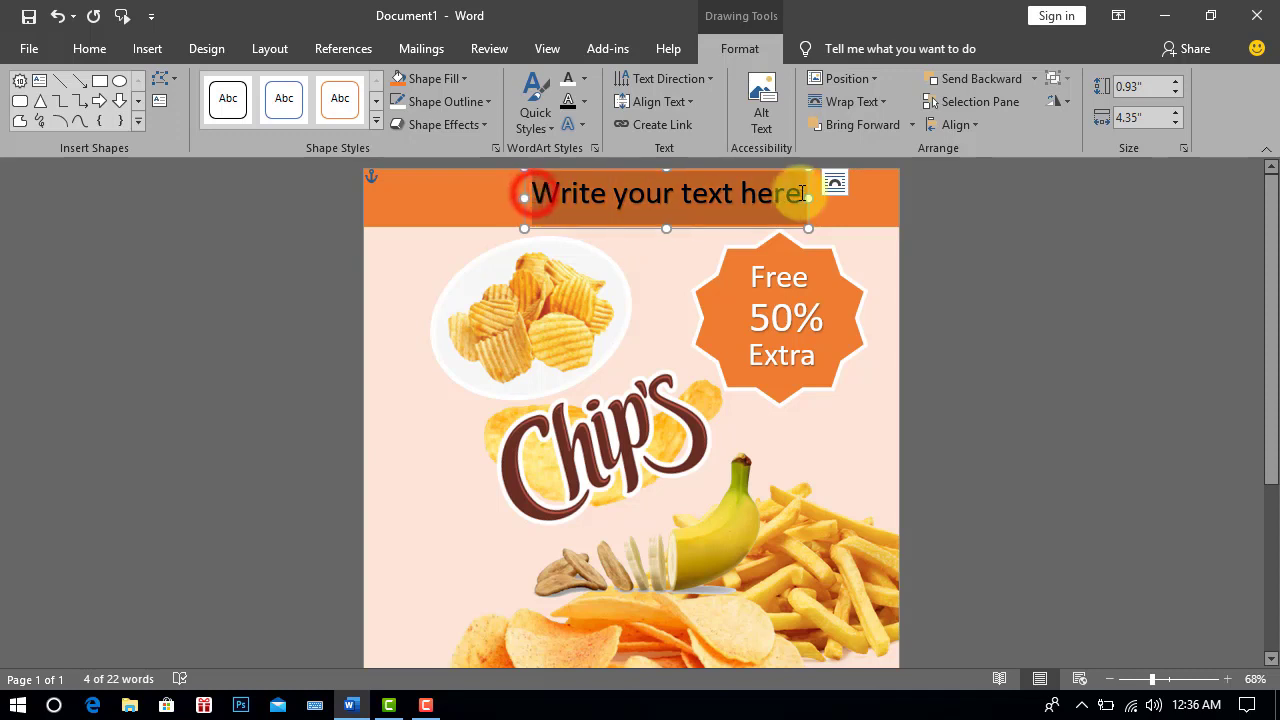
{"action": "left_click", "coordinate": [585, 78]}
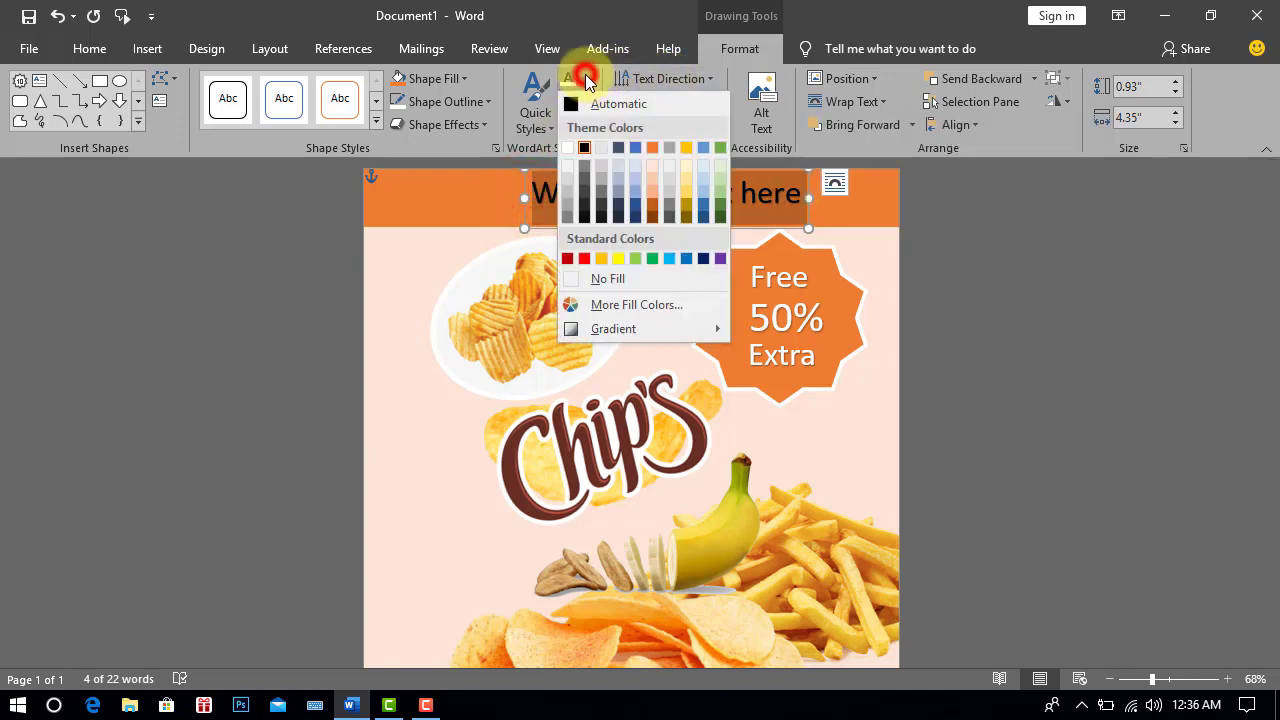
{"action": "left_click", "coordinate": [568, 147]}
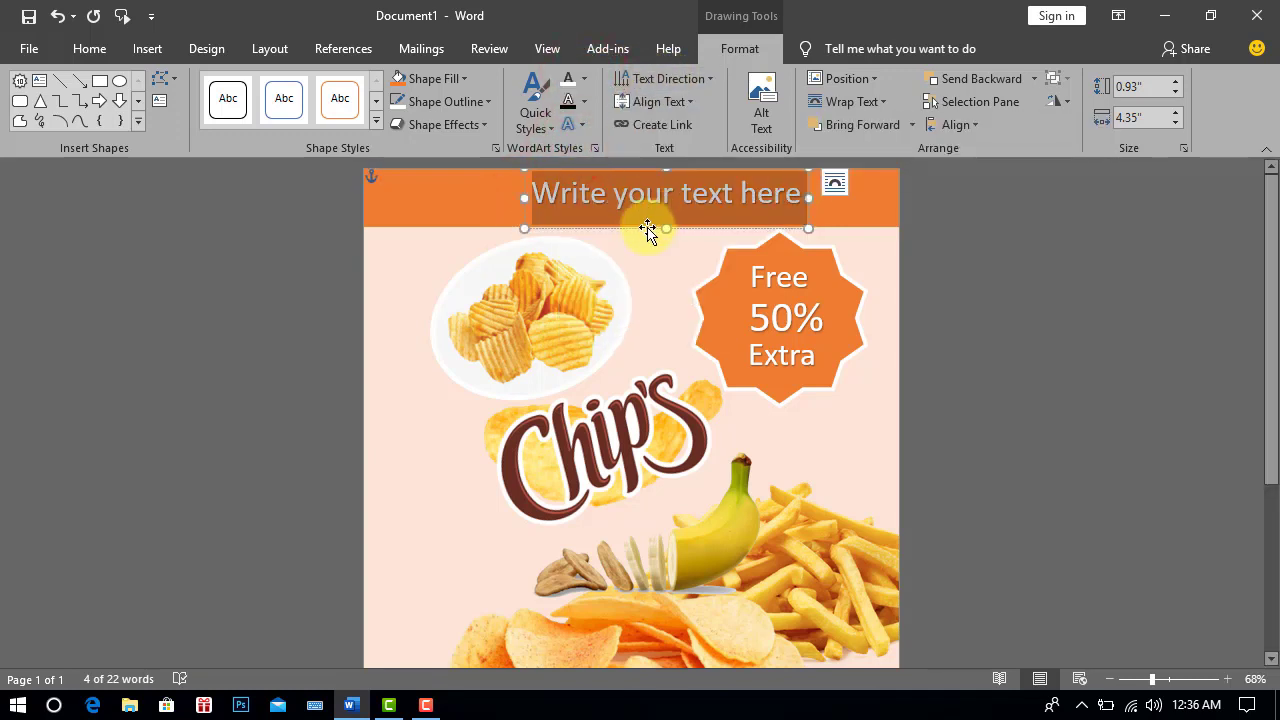
{"action": "left_click_drag", "start_coordinate": [648, 230], "coordinate": [640, 227]}
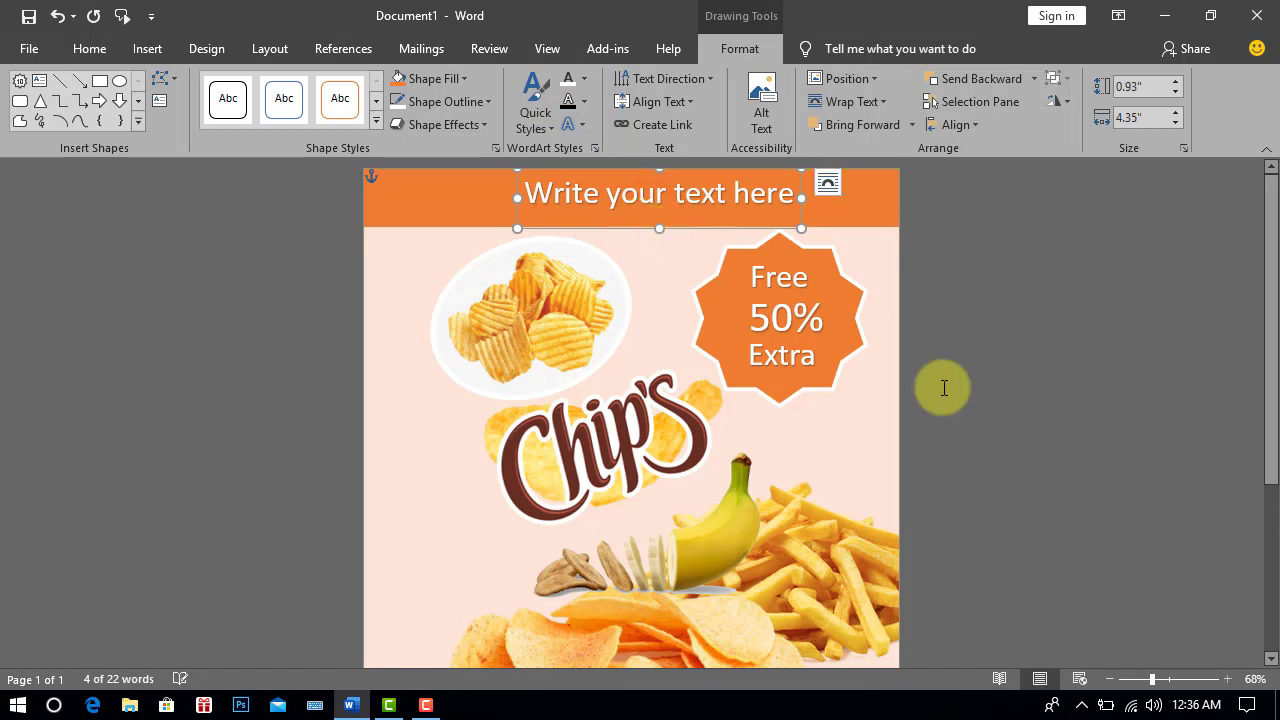
{"action": "left_click", "coordinate": [1088, 463]}
Enlarge the Chips logo picture slightly
{"action": "scroll", "coordinate": [1055, 430], "scroll_direction": "down", "scroll_amount": 3}
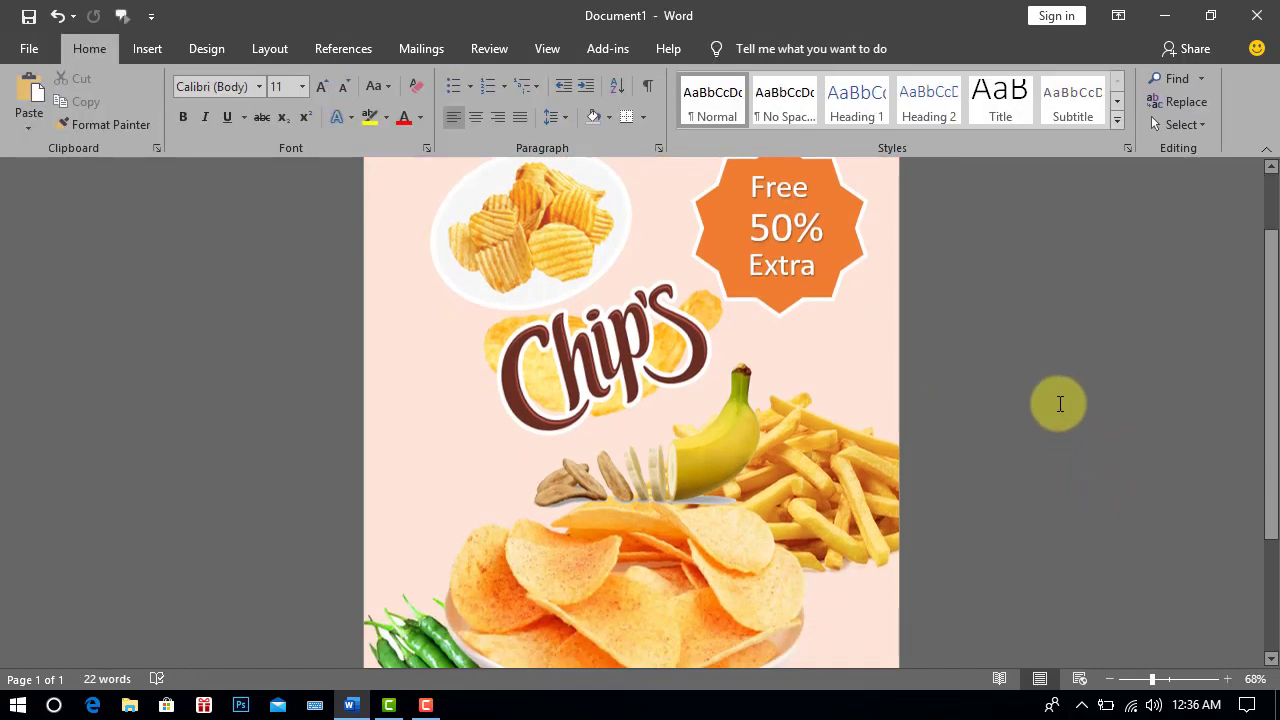
{"action": "scroll", "coordinate": [1055, 420], "scroll_direction": "down", "scroll_amount": 5}
{"action": "scroll", "coordinate": [1056, 417], "scroll_direction": "up", "scroll_amount": 3}
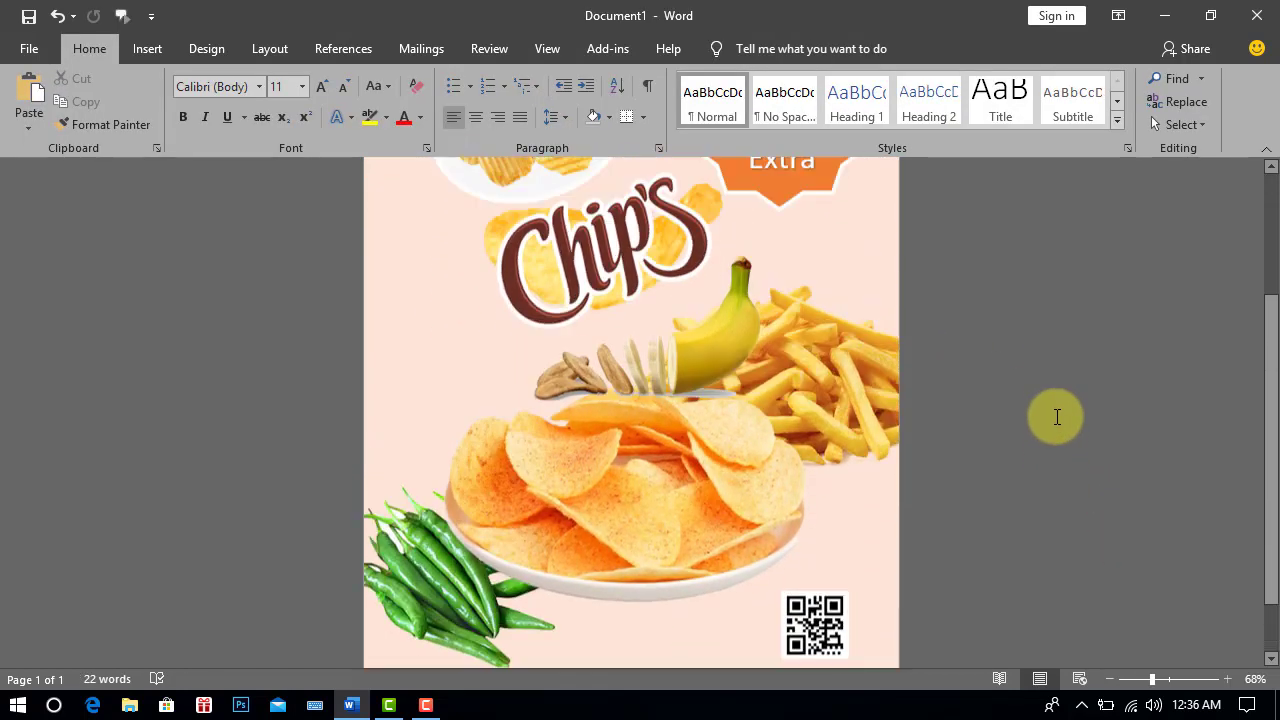
{"action": "scroll", "coordinate": [1056, 417], "scroll_direction": "up", "scroll_amount": 5}
{"action": "left_click", "coordinate": [590, 452]}
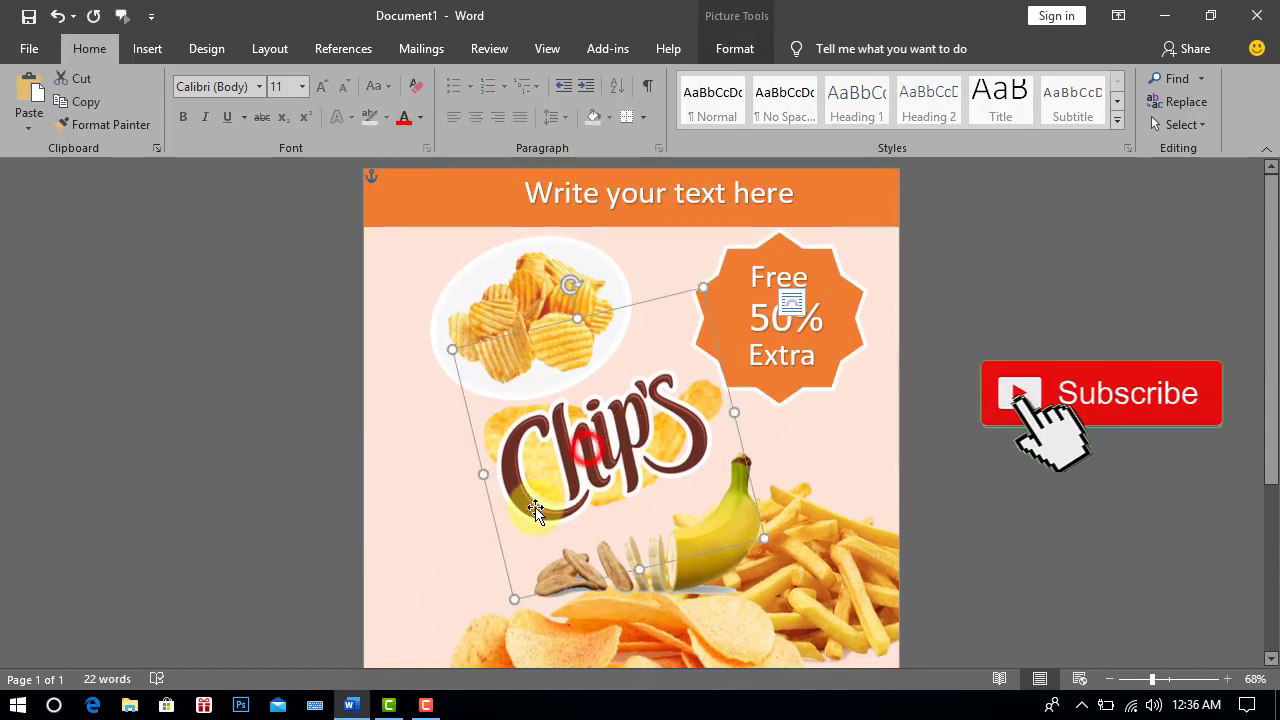
{"action": "left_click_drag", "start_coordinate": [479, 474], "coordinate": [466, 486]}
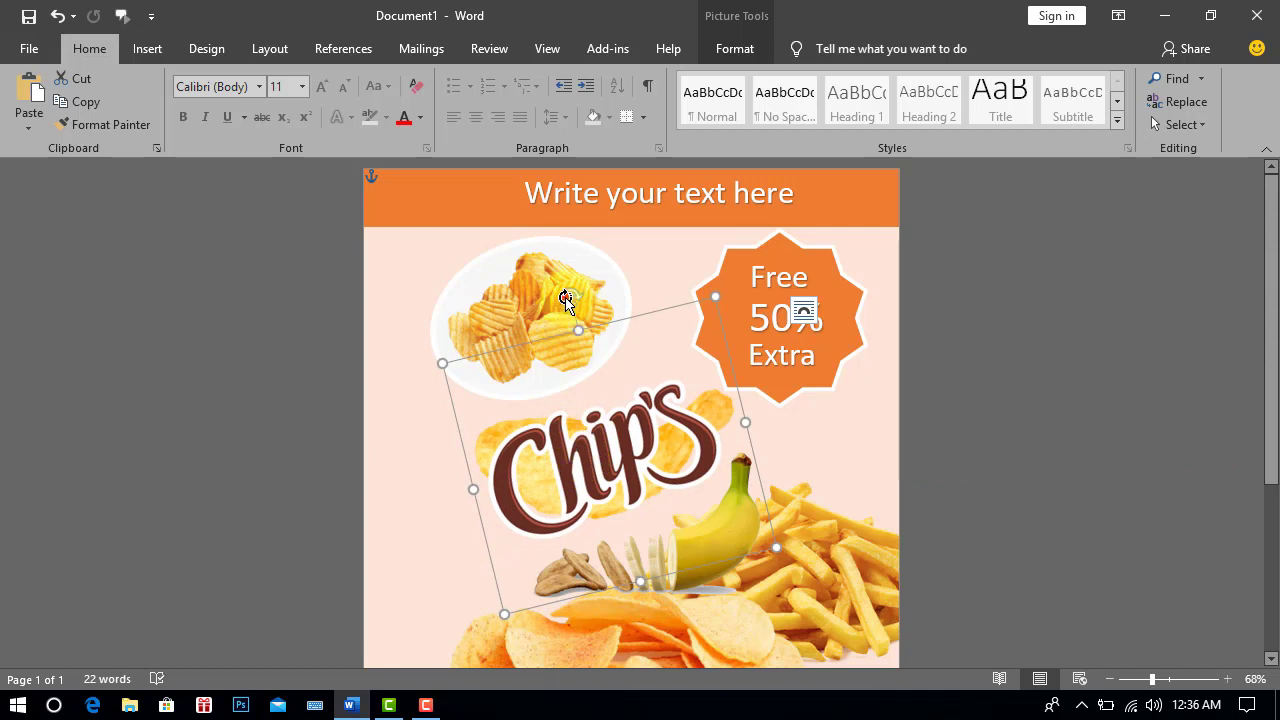
Shift the chips-bowl picture slightly to the right
{"action": "left_click_drag", "start_coordinate": [565, 287], "coordinate": [576, 281]}
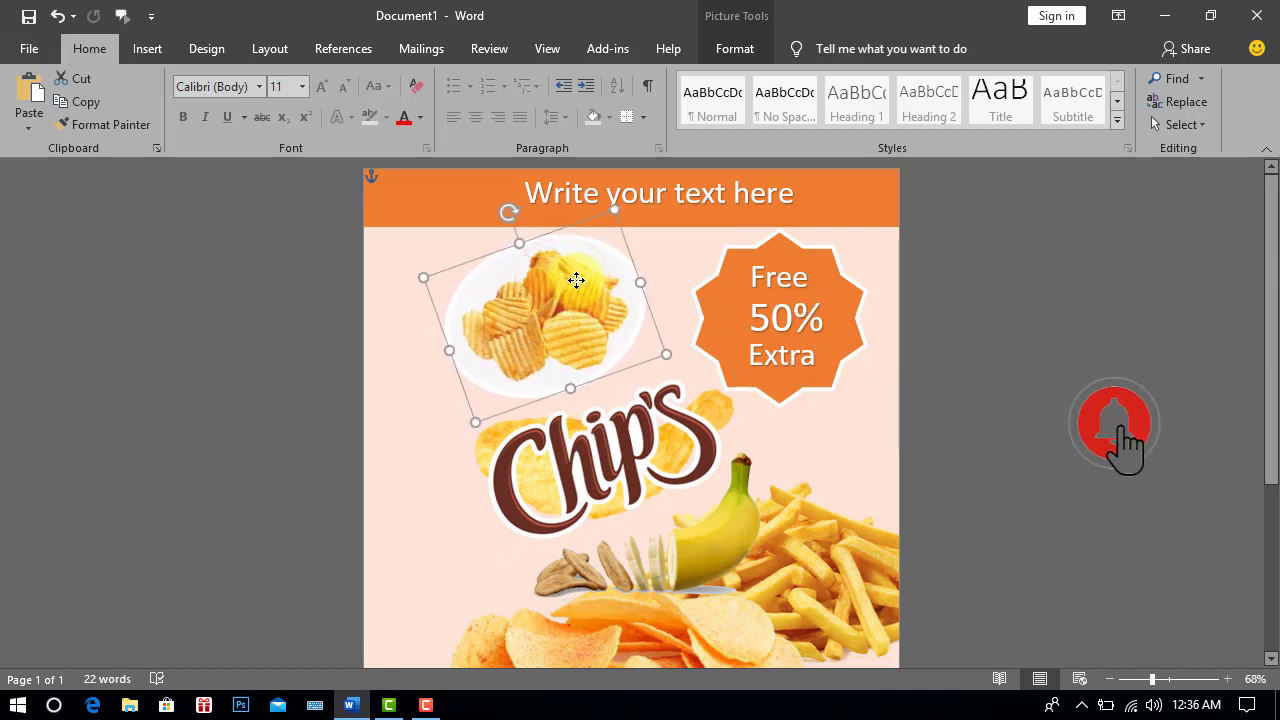
{"action": "left_click", "coordinate": [980, 391]}
{"action": "scroll", "coordinate": [995, 395], "scroll_direction": "down", "scroll_amount": 5}
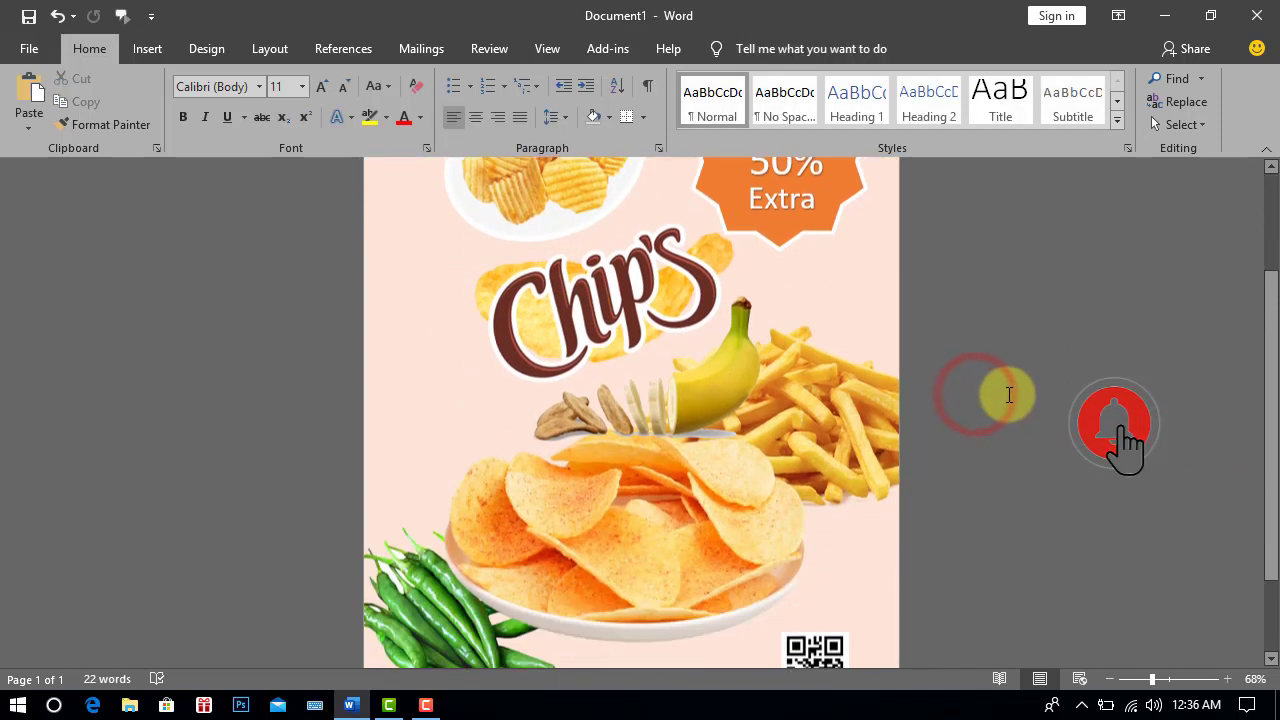
{"action": "scroll", "coordinate": [1005, 402], "scroll_direction": "up", "scroll_amount": 2}
{"action": "scroll", "coordinate": [1003, 400], "scroll_direction": "up", "scroll_amount": 2}
{"action": "scroll", "coordinate": [1003, 400], "scroll_direction": "up", "scroll_amount": 1}
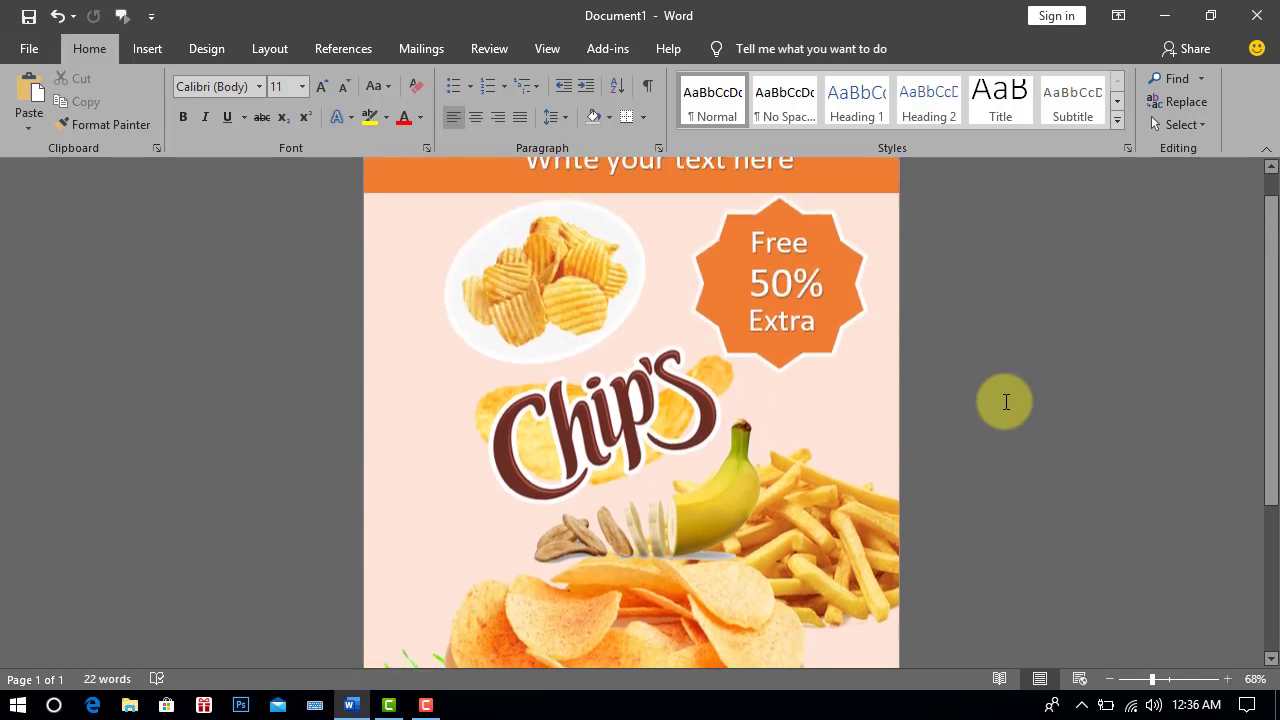
Draw a text box below the 50% badge with no fill and no outline
{"action": "left_click", "coordinate": [145, 49]}
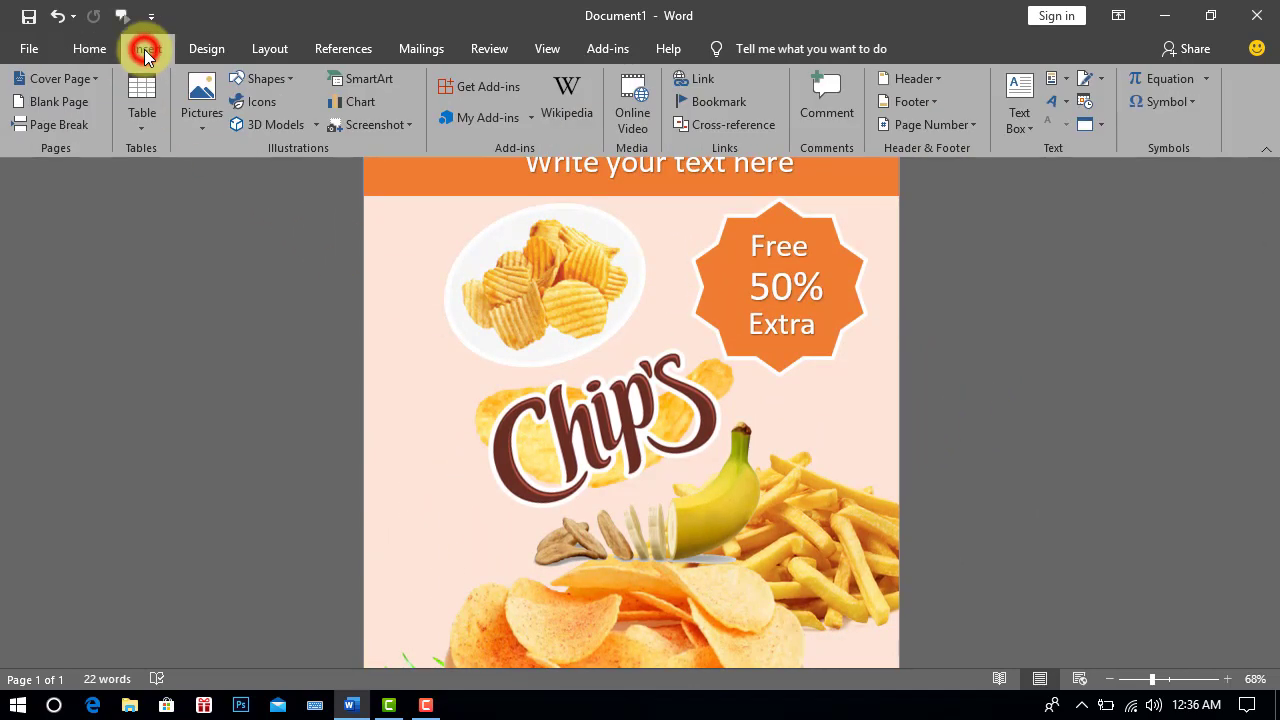
{"action": "left_click", "coordinate": [1016, 110]}
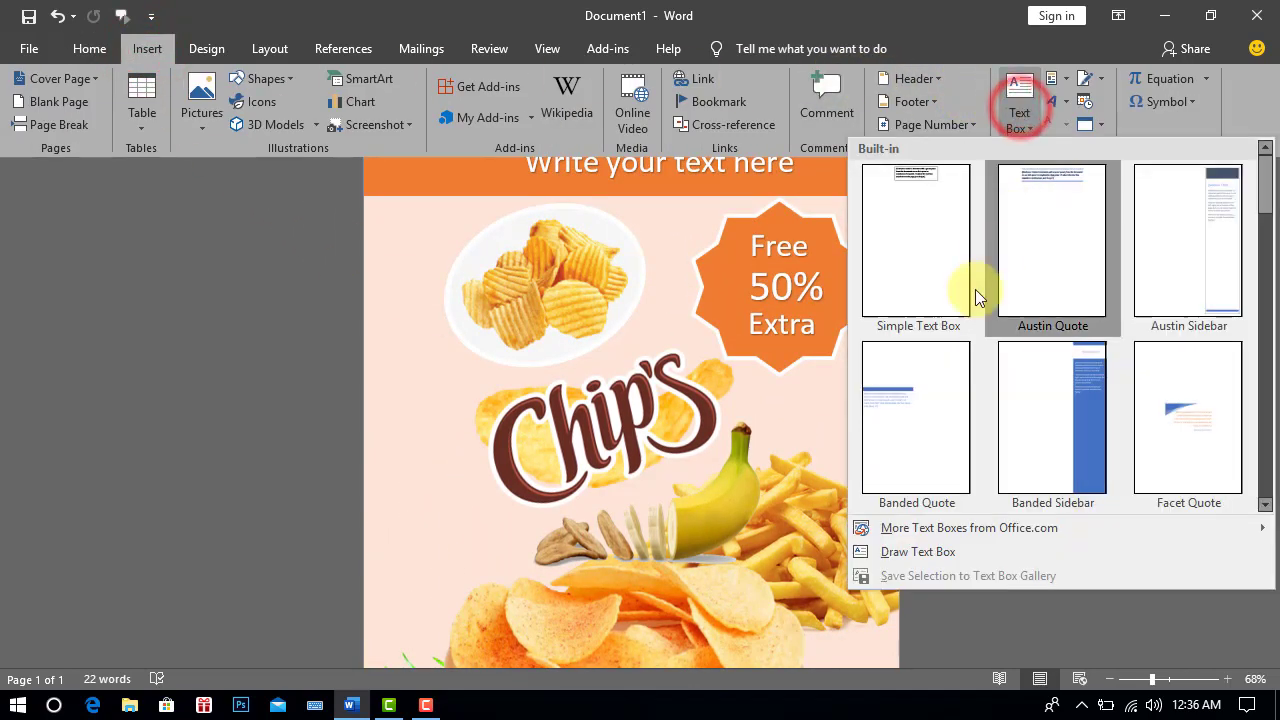
{"action": "left_click", "coordinate": [916, 552]}
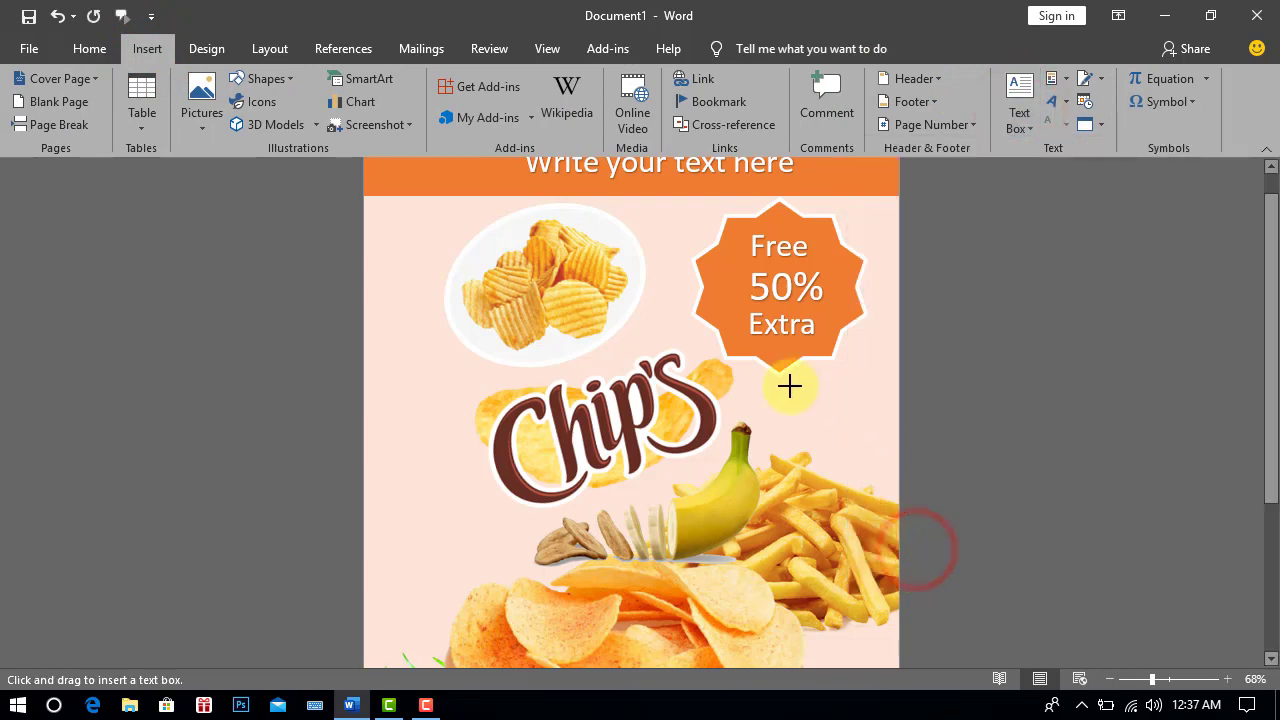
{"action": "left_click_drag", "start_coordinate": [783, 386], "coordinate": [893, 406]}
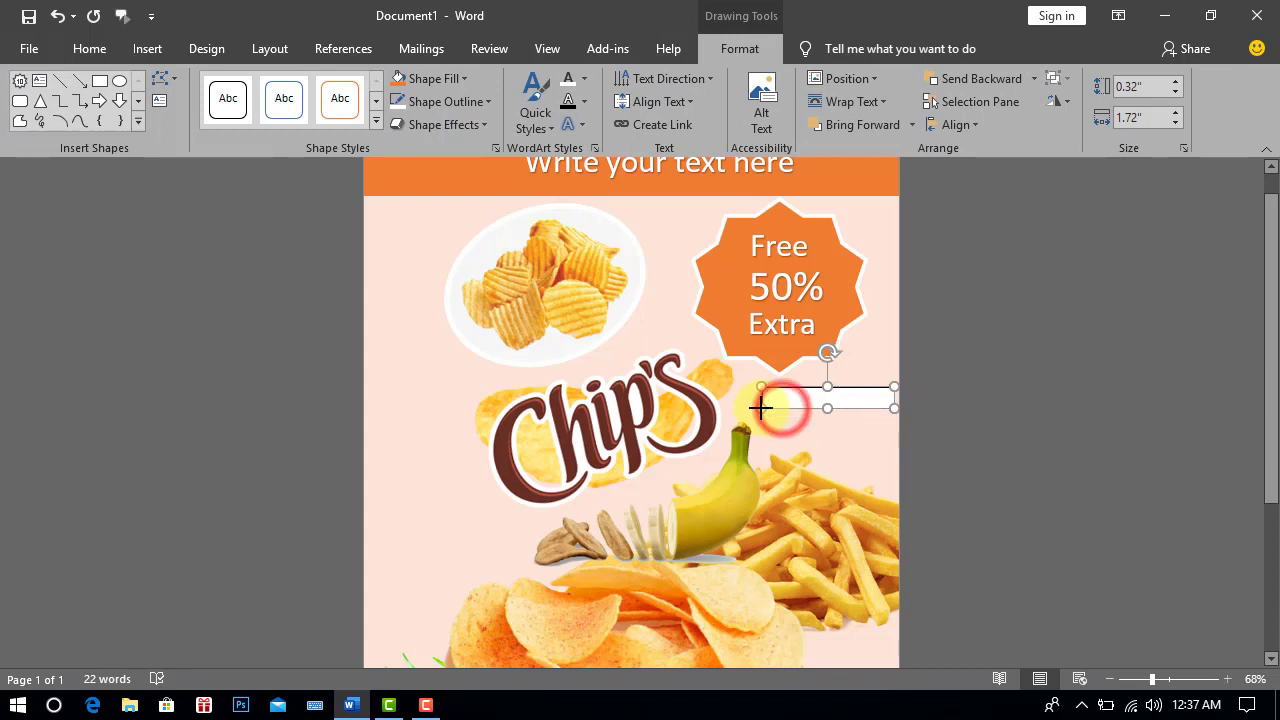
{"action": "left_click_drag", "start_coordinate": [760, 407], "coordinate": [760, 407]}
{"action": "left_click", "coordinate": [463, 79]}
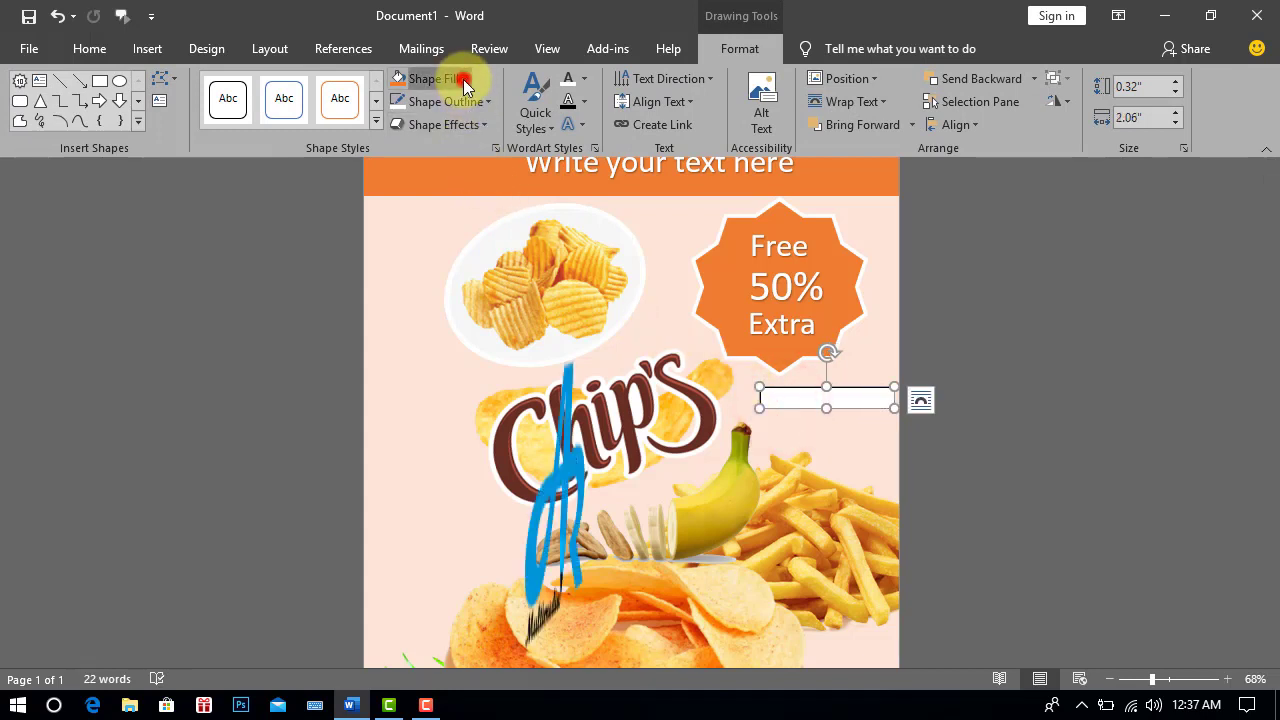
{"action": "left_click", "coordinate": [437, 252]}
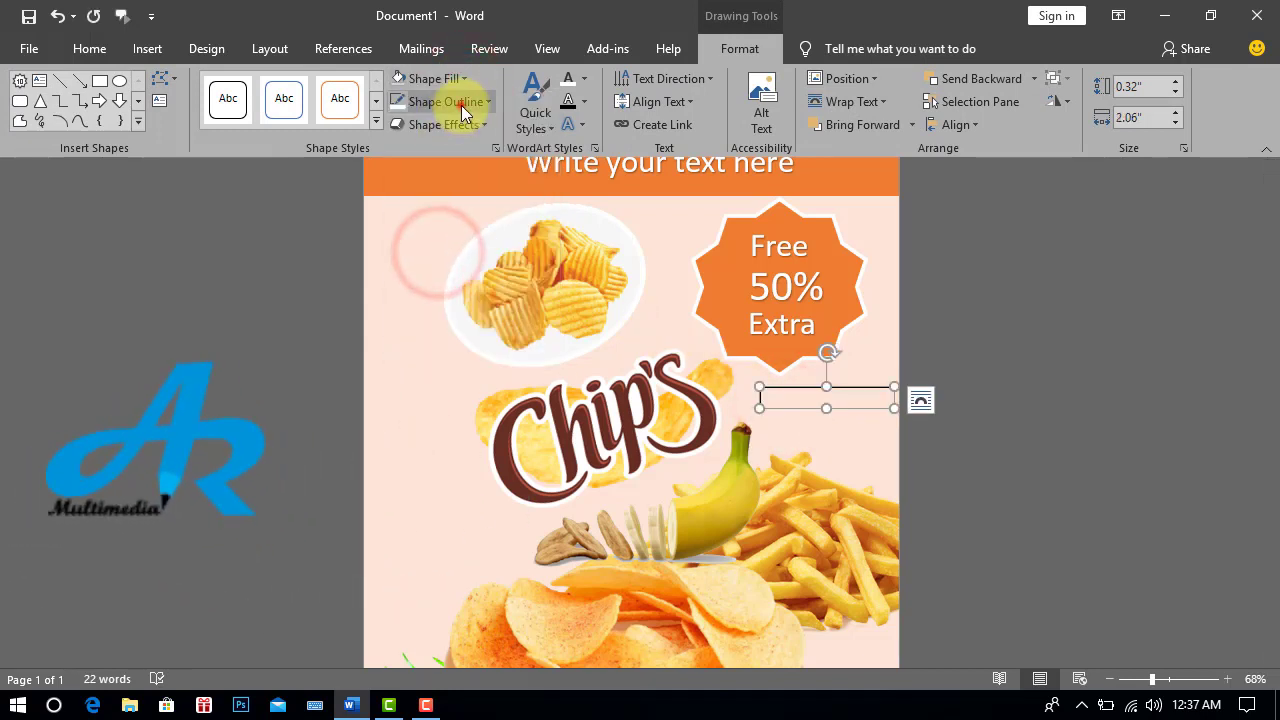
{"action": "left_click", "coordinate": [463, 106]}
{"action": "left_click", "coordinate": [445, 281]}
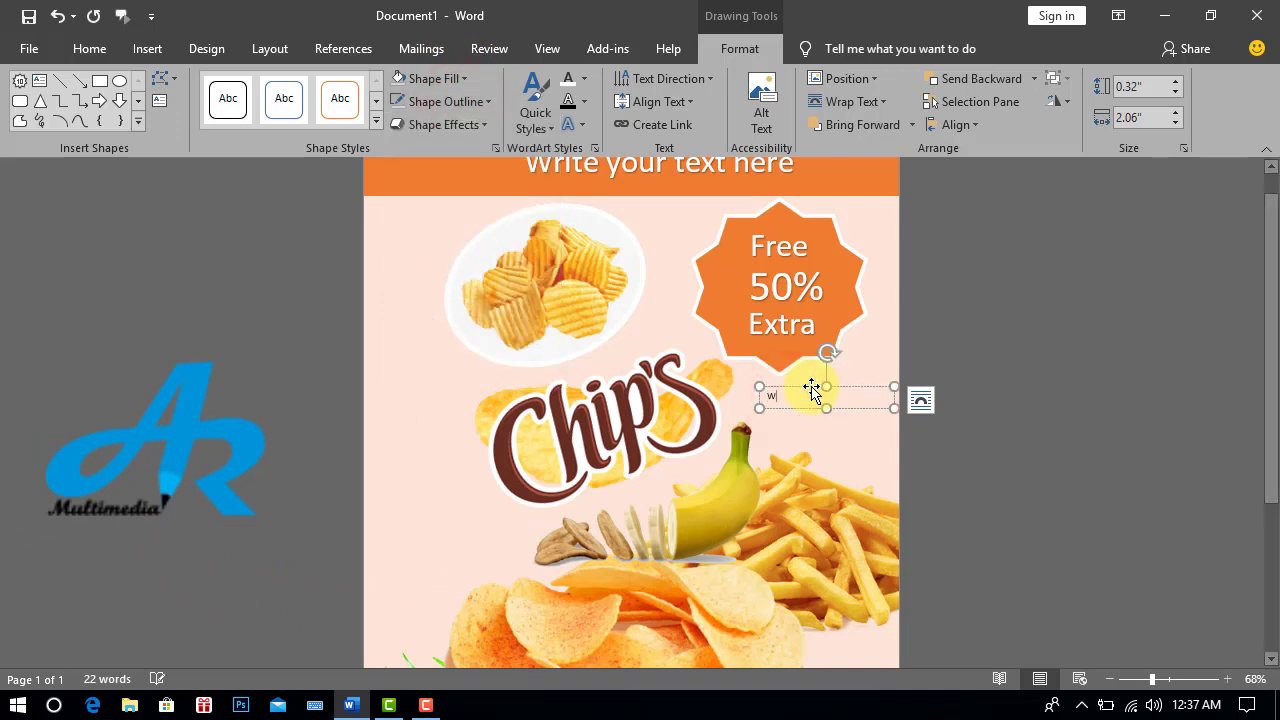
Enter 'Write your text here' and duplicate it into three stacked lines
{"action": "type", "text": "wrte your text here"}
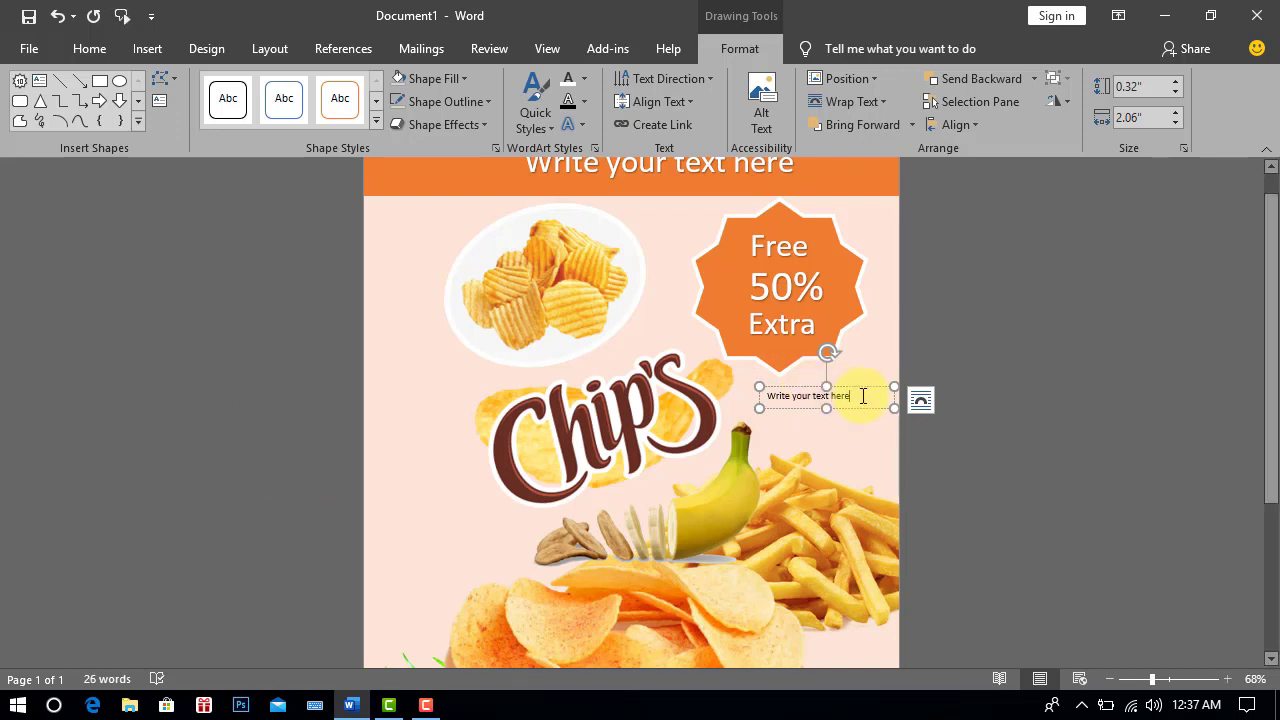
{"action": "key", "text": "ctrl+d"}
{"action": "left_click_drag", "start_coordinate": [845, 392], "coordinate": [814, 425]}
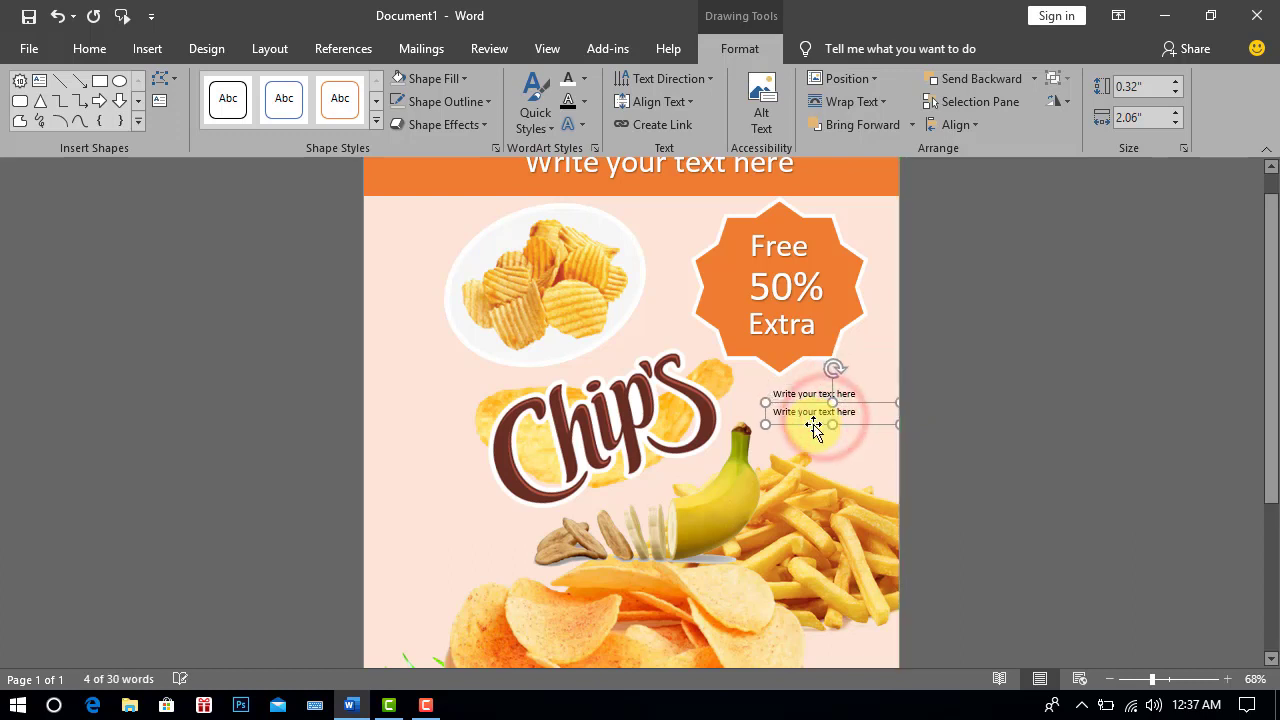
{"action": "key", "text": "ctrl+d"}
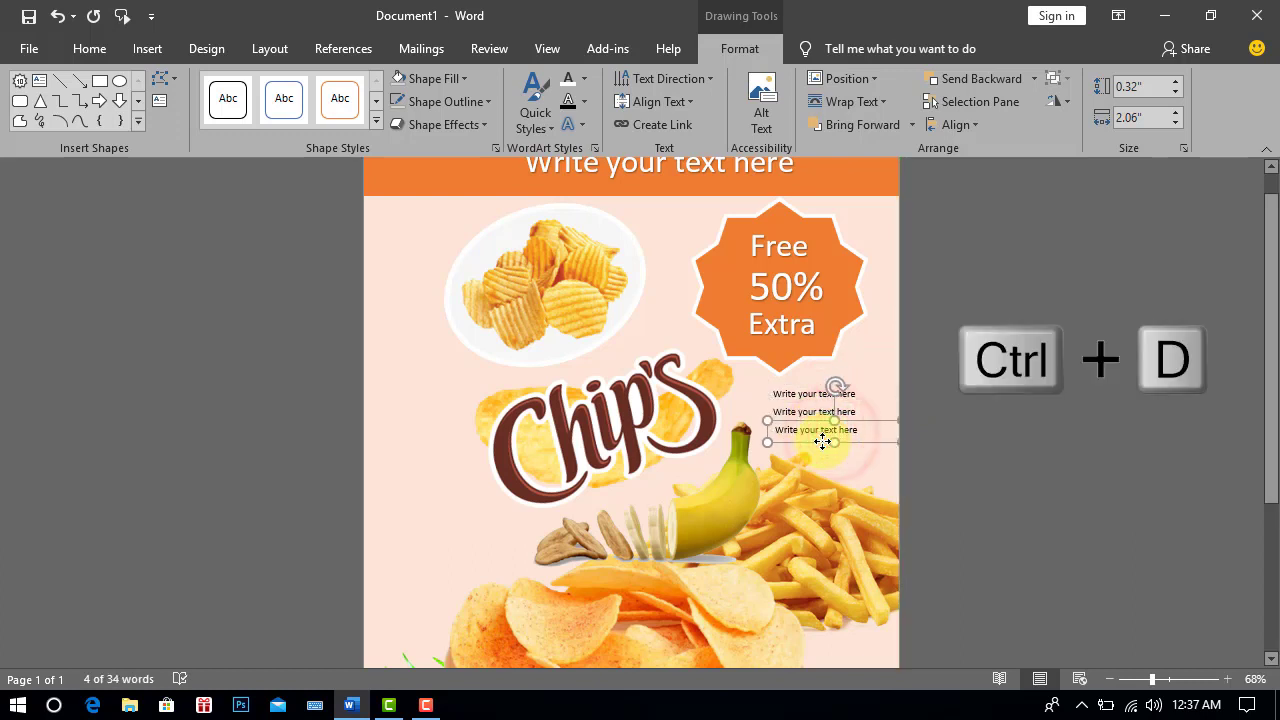
{"action": "left_click", "coordinate": [1005, 457]}
{"action": "scroll", "coordinate": [1020, 455], "scroll_direction": "down", "scroll_amount": 1}
{"action": "scroll", "coordinate": [944, 443], "scroll_direction": "down", "scroll_amount": 1}
{"action": "scroll", "coordinate": [985, 417], "scroll_direction": "down", "scroll_amount": 1}
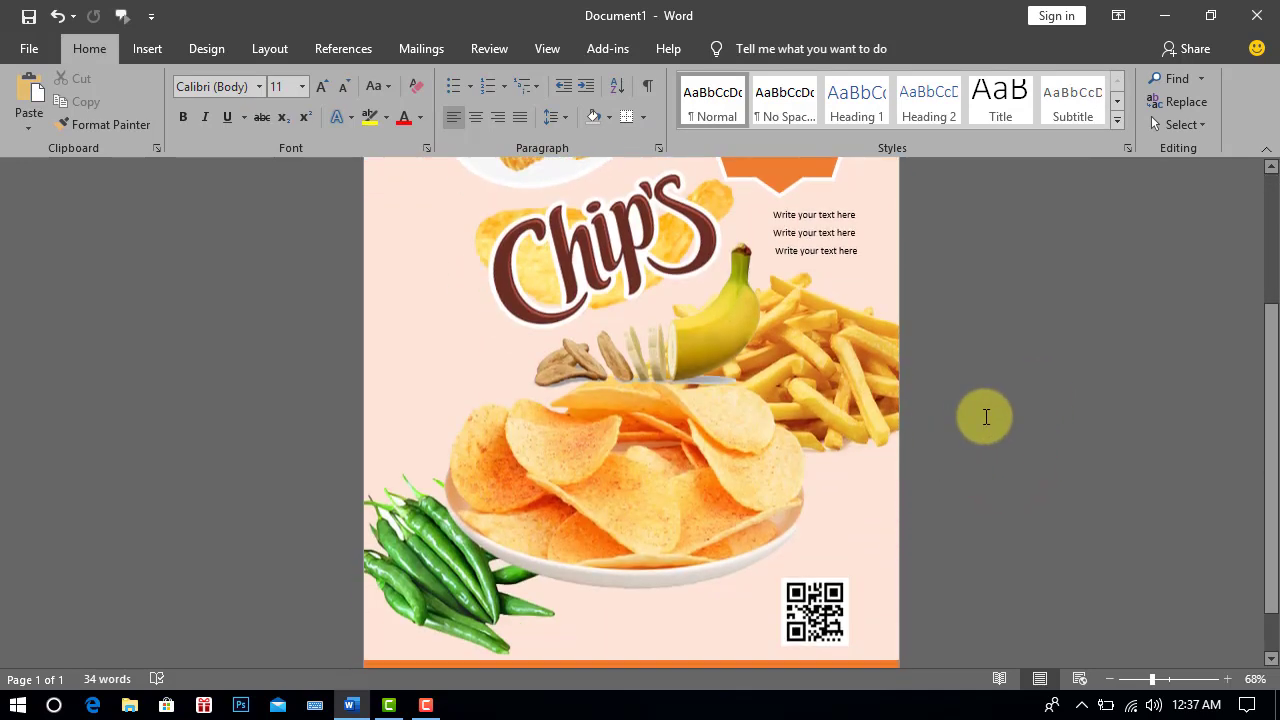
{"action": "scroll", "coordinate": [985, 417], "scroll_direction": "down", "scroll_amount": 1}
Save the flyer as PDF 'Potato Chips' in the Desktop\Chips folder
{"action": "left_click", "coordinate": [1138, 679]}
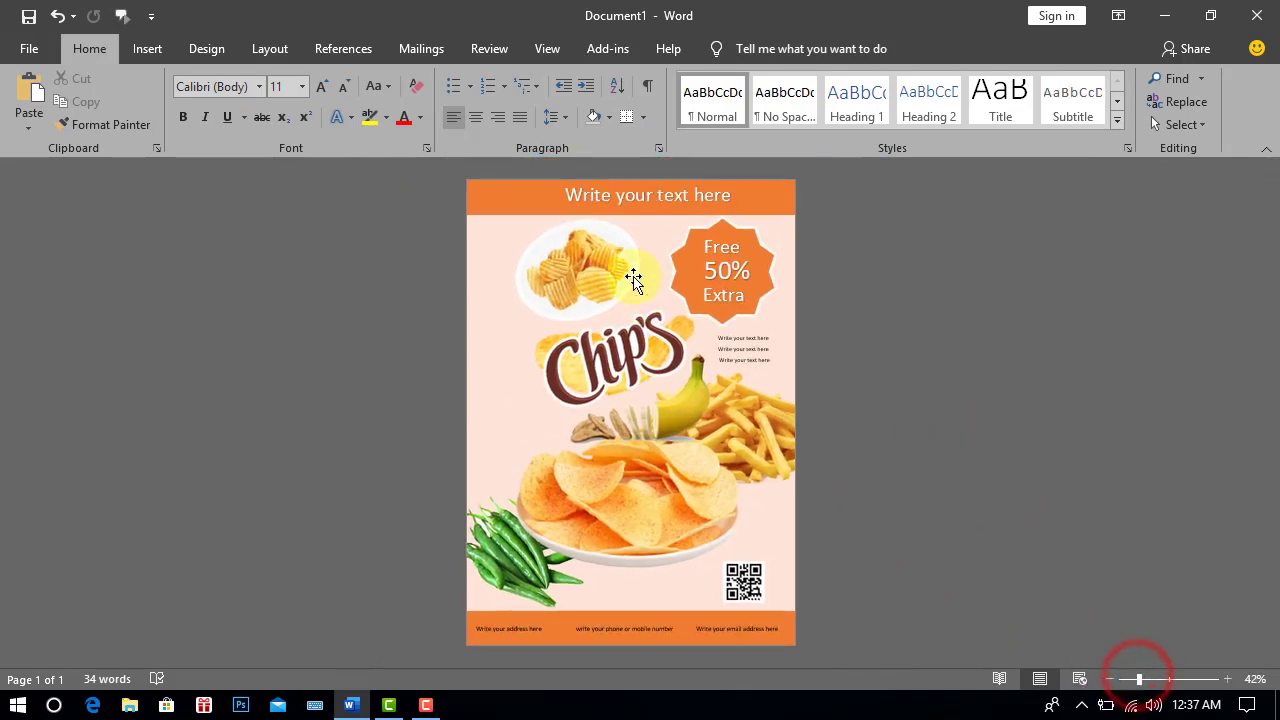
{"action": "left_click", "coordinate": [922, 368]}
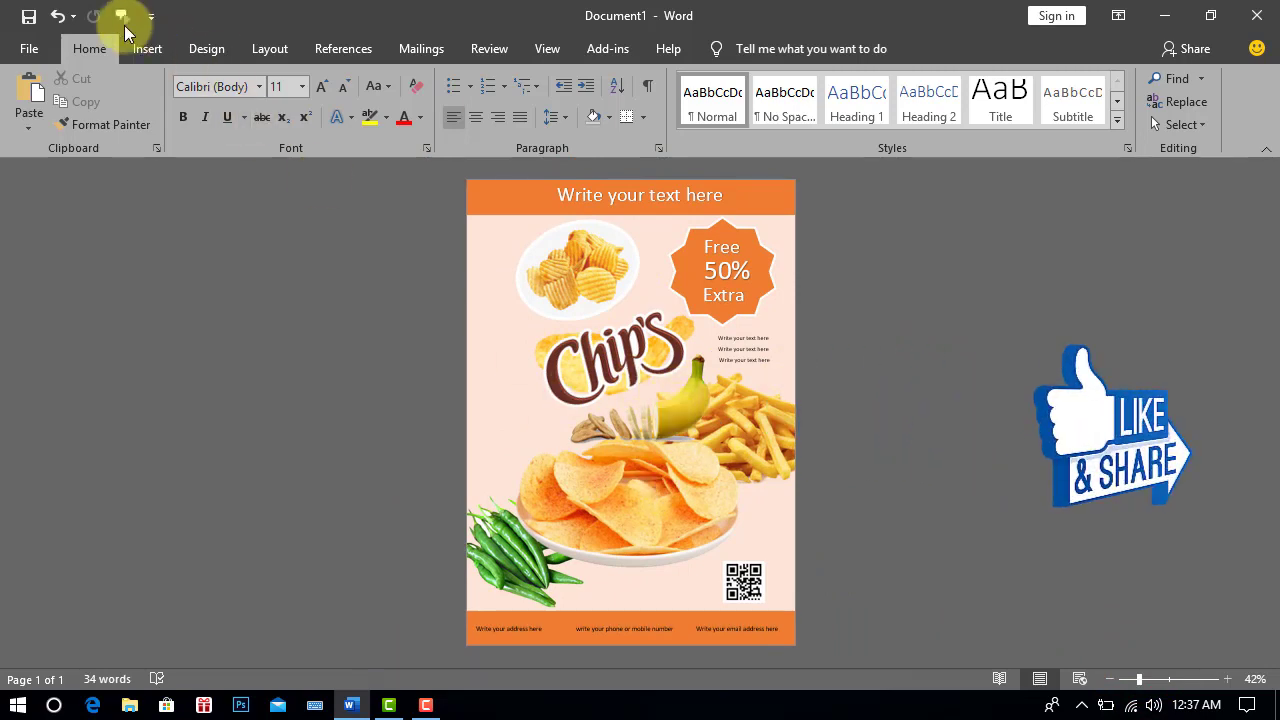
{"action": "left_click", "coordinate": [29, 49]}
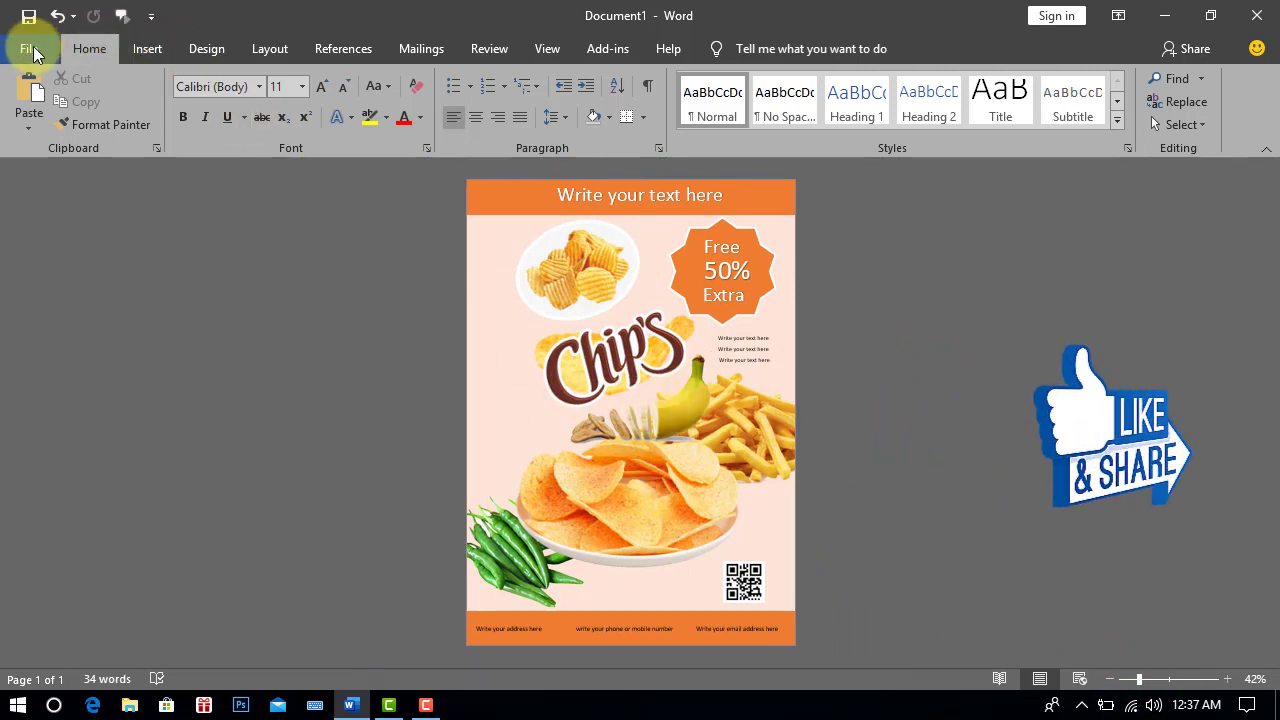
{"action": "left_click", "coordinate": [50, 279]}
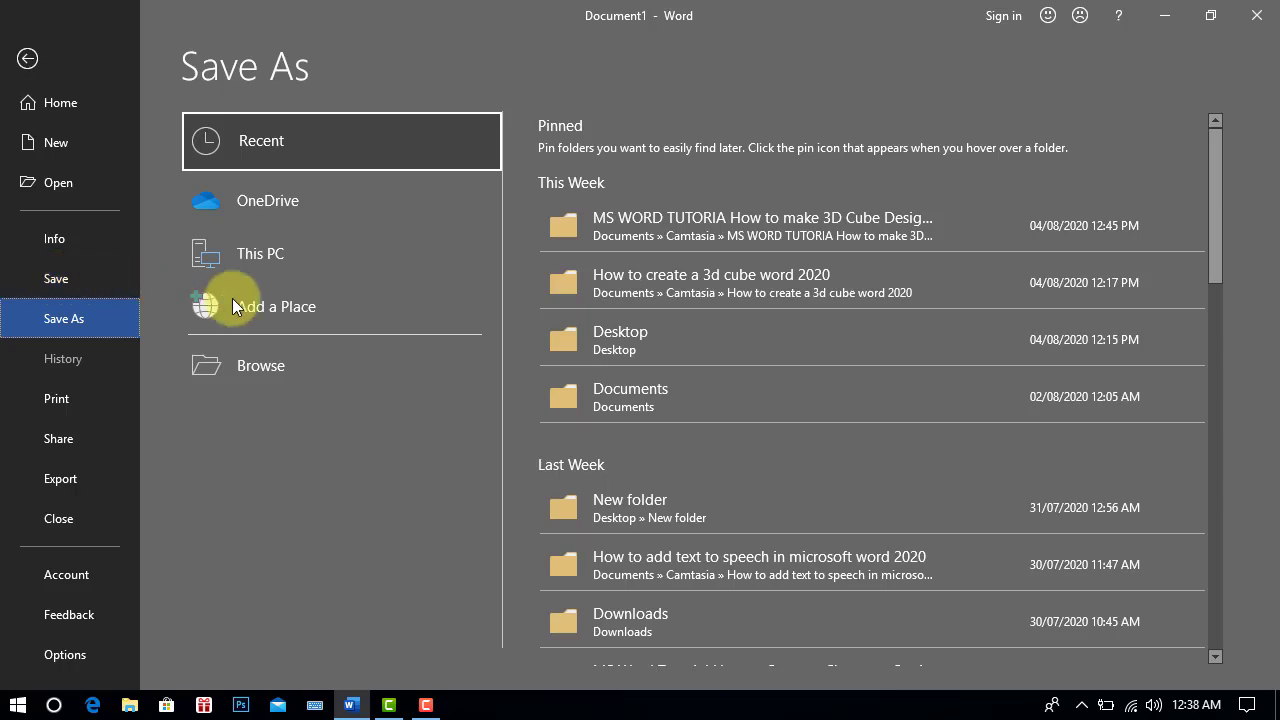
{"action": "left_click", "coordinate": [630, 343]}
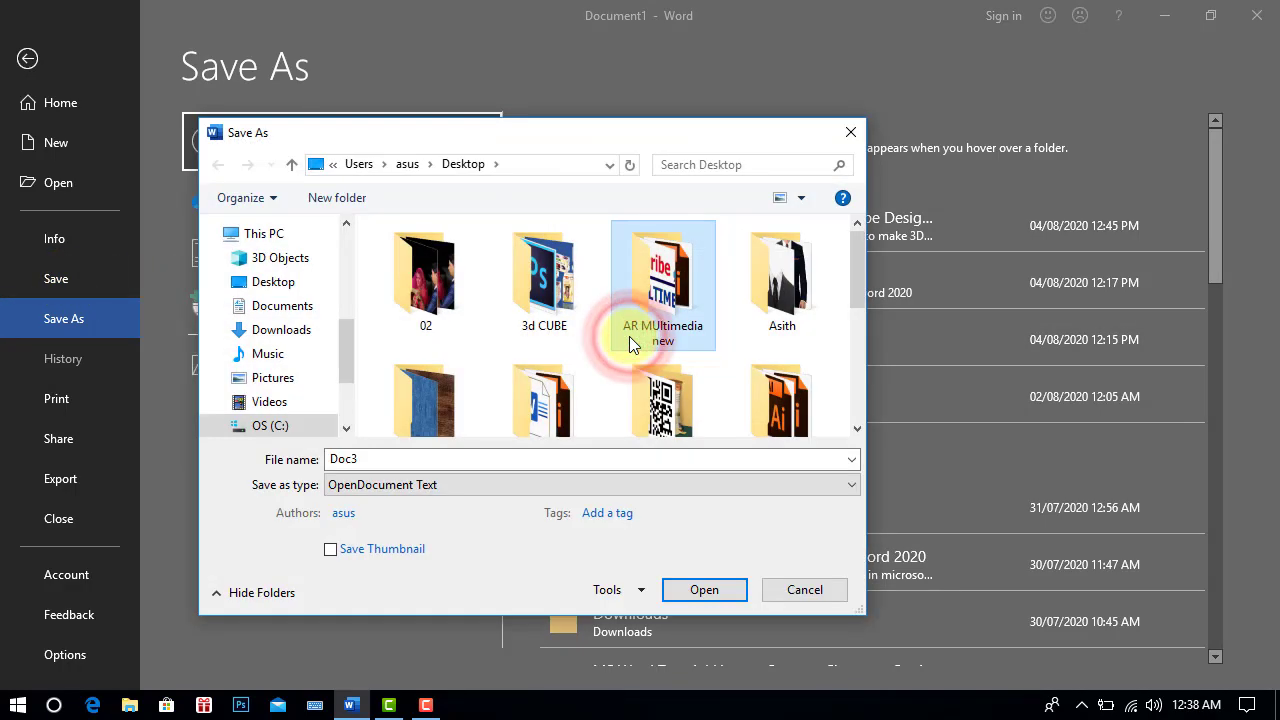
{"action": "left_click_drag", "start_coordinate": [851, 279], "coordinate": [856, 328]}
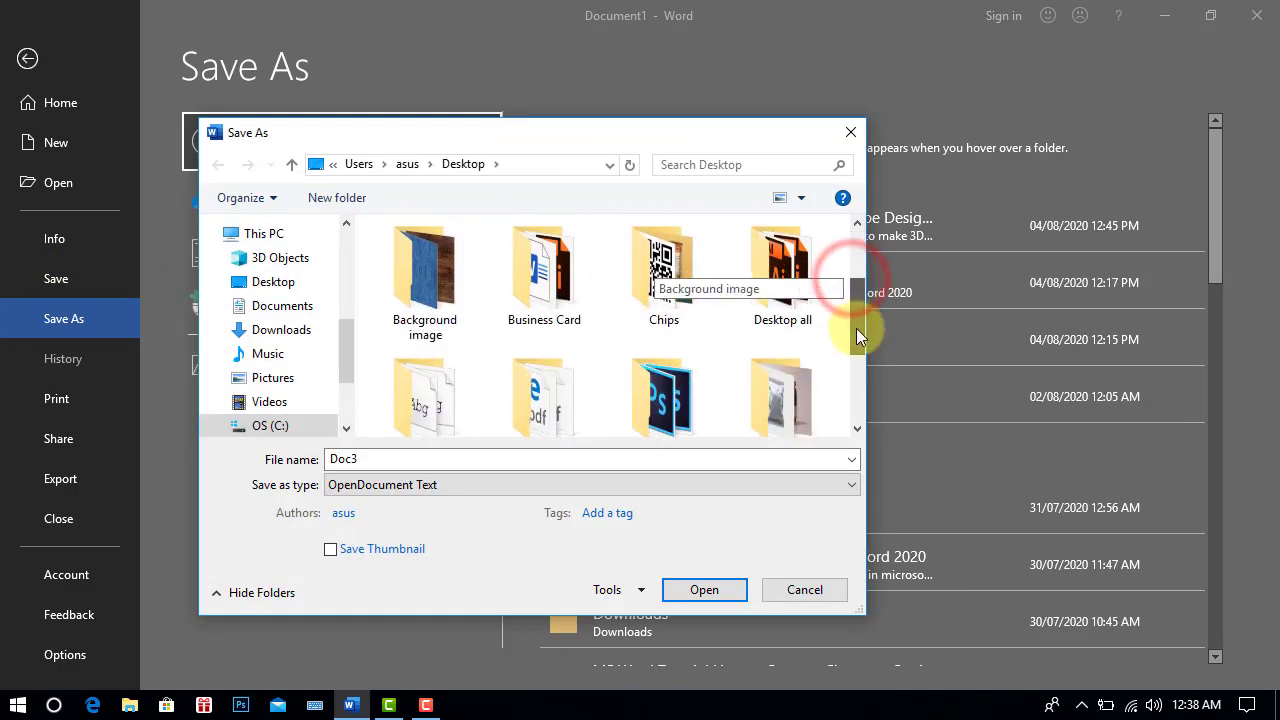
{"action": "double_click", "coordinate": [643, 252]}
{"action": "type", "text": "Potato Chips"}
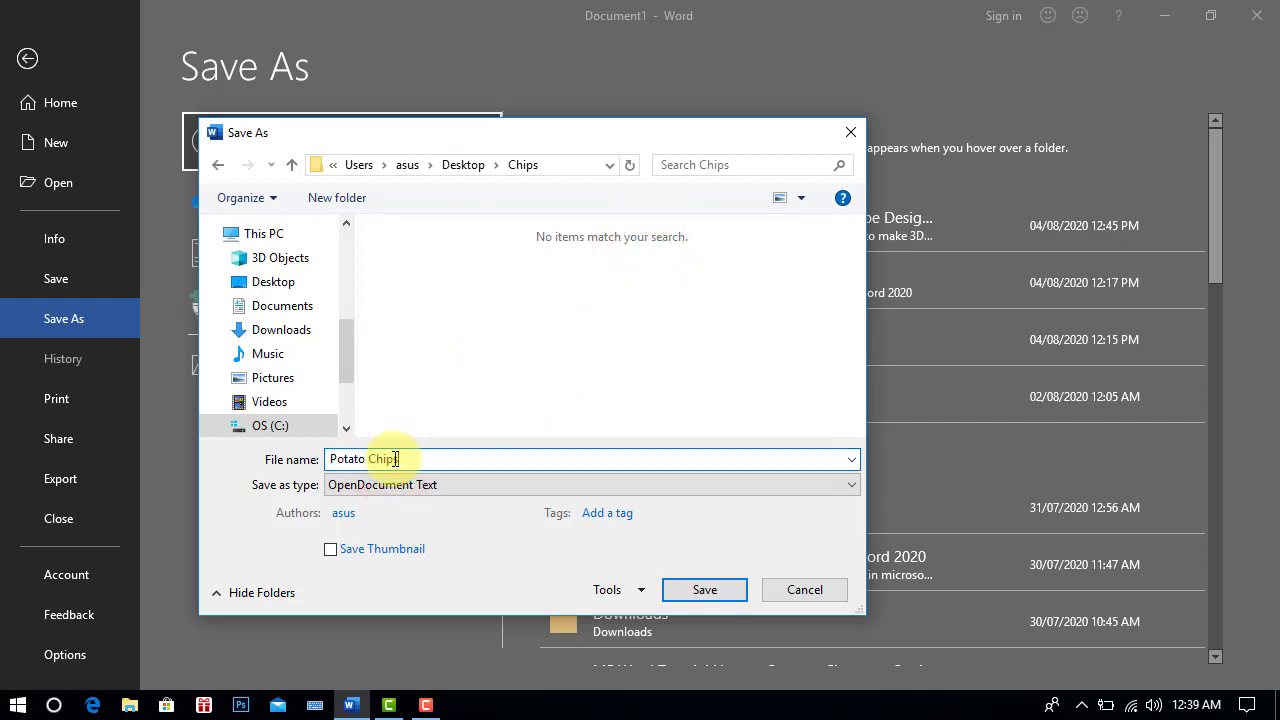
{"action": "left_click", "coordinate": [420, 486]}
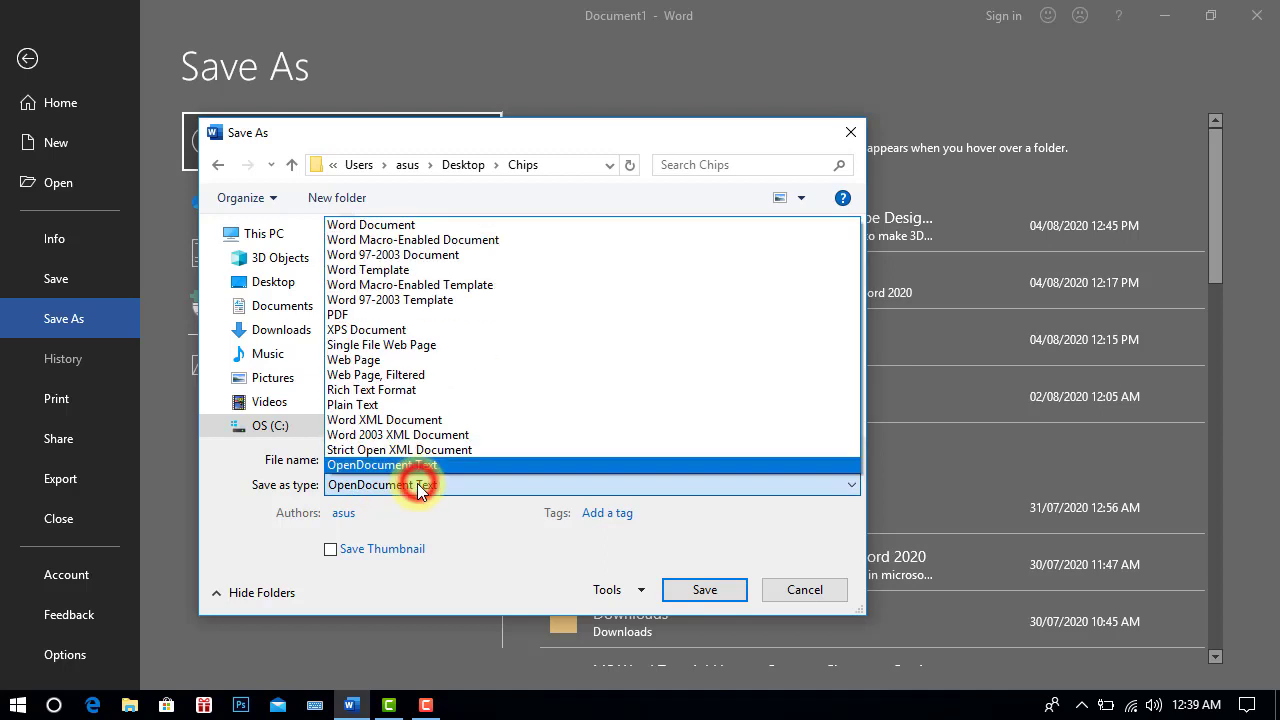
{"action": "left_click", "coordinate": [352, 318]}
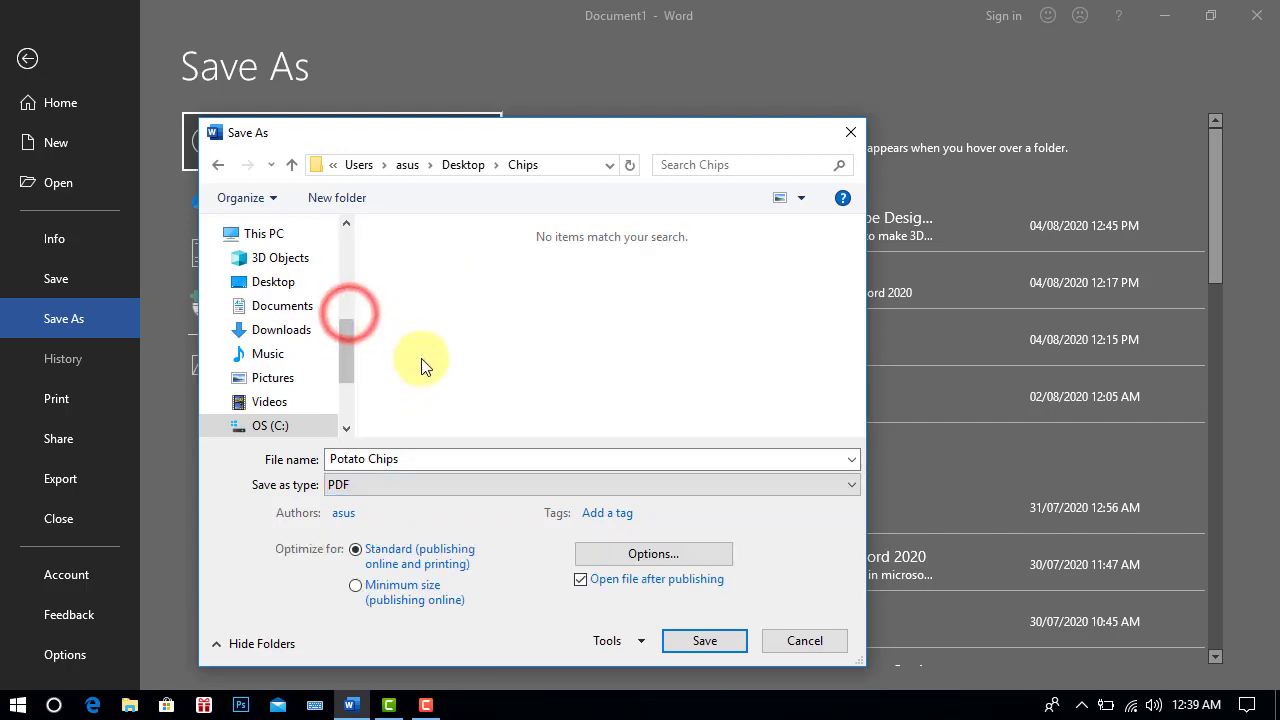
{"action": "left_click", "coordinate": [707, 641]}
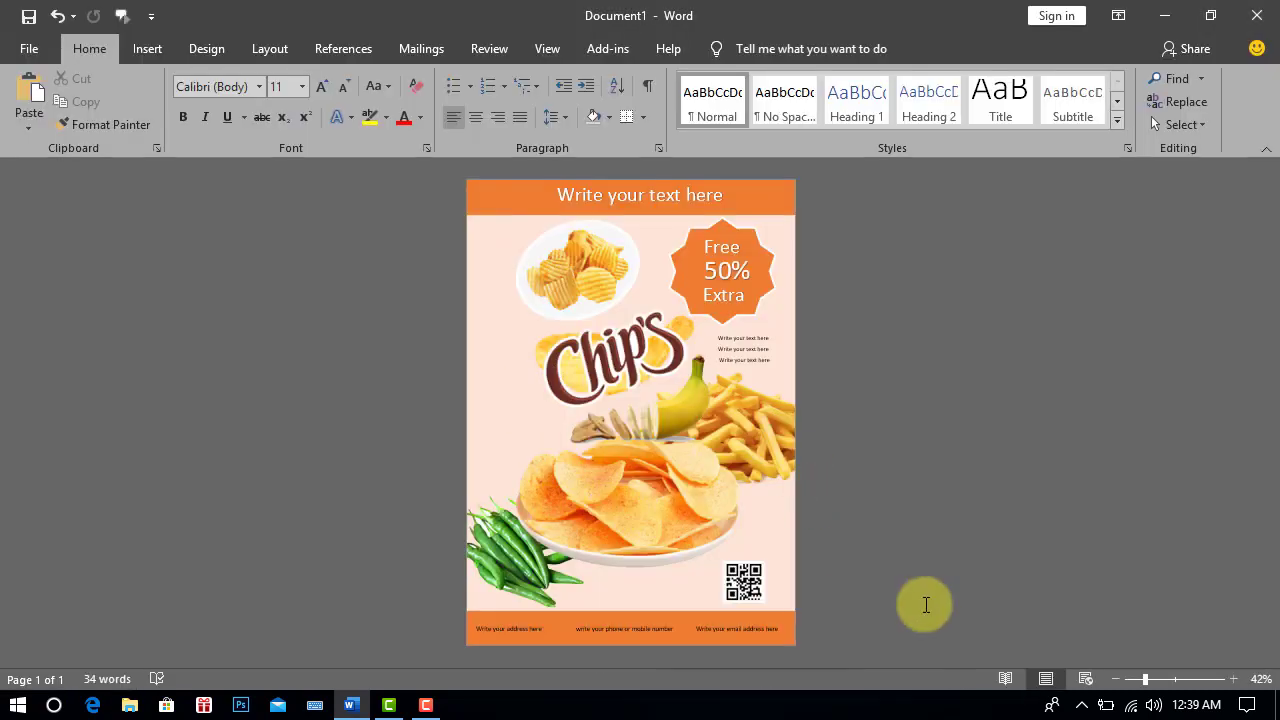
{"action": "left_click_drag", "start_coordinate": [1148, 682], "coordinate": [1148, 682]}
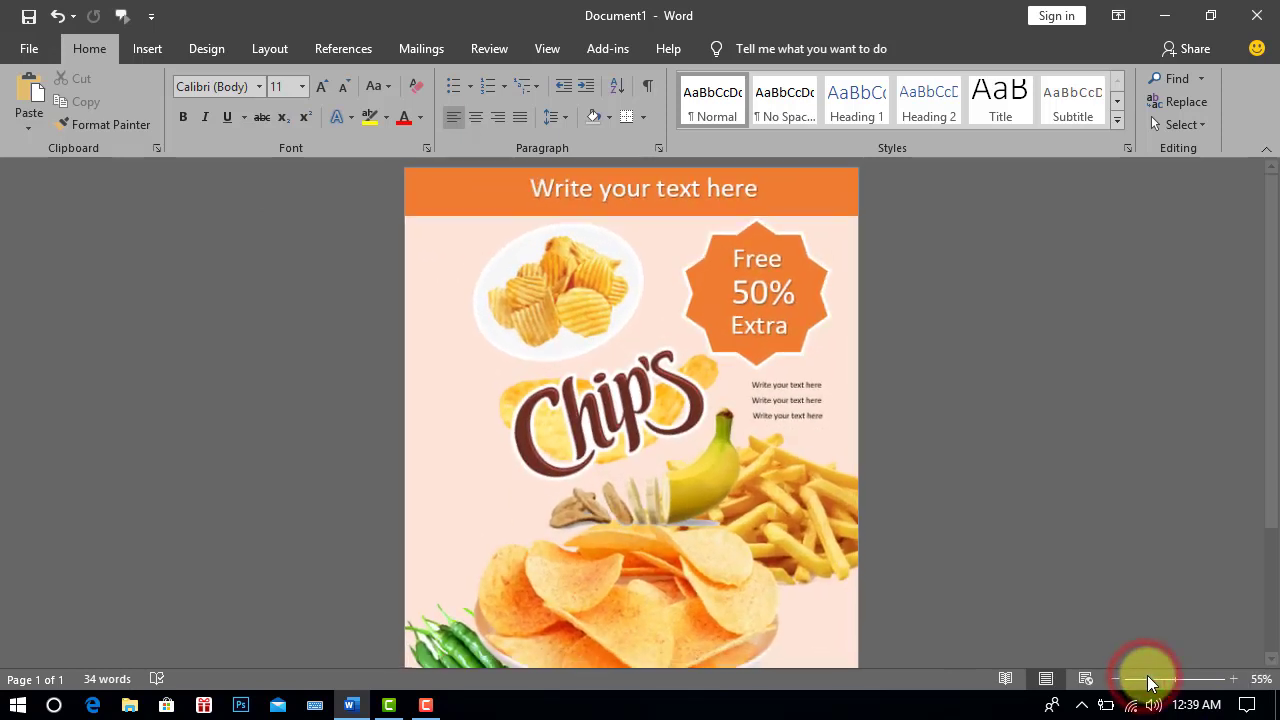